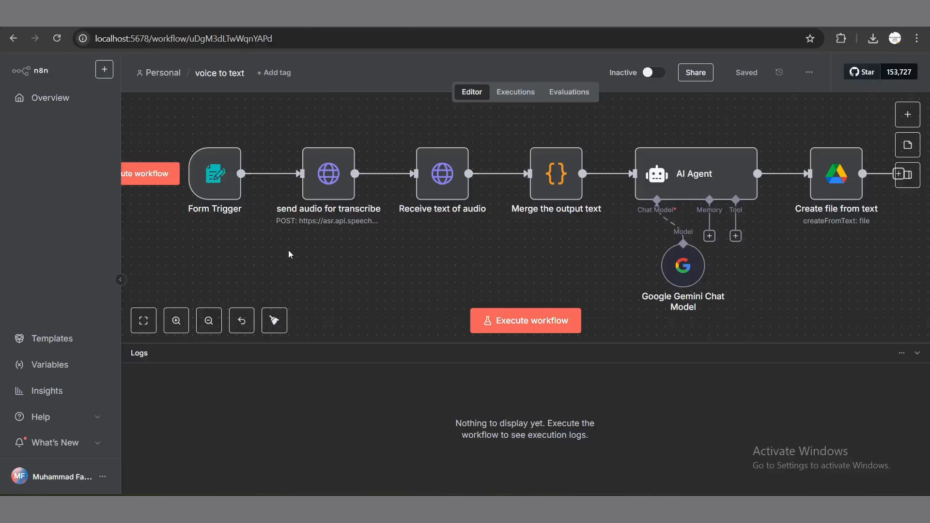
Step: Create a new workflow, name it "Voice to text automation" and save it
{"action": "left_click", "coordinate": [103, 71]}
{"action": "left_click", "coordinate": [107, 97]}
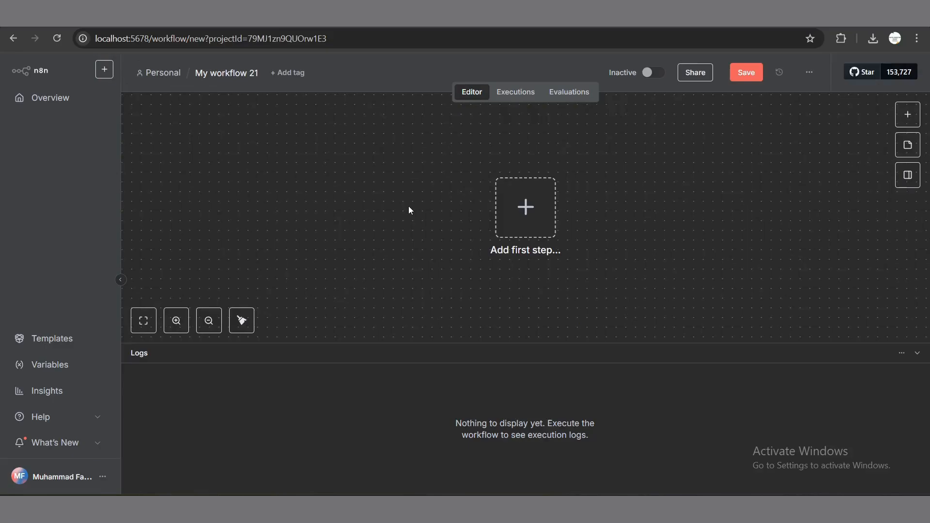
{"action": "left_click", "coordinate": [227, 74]}
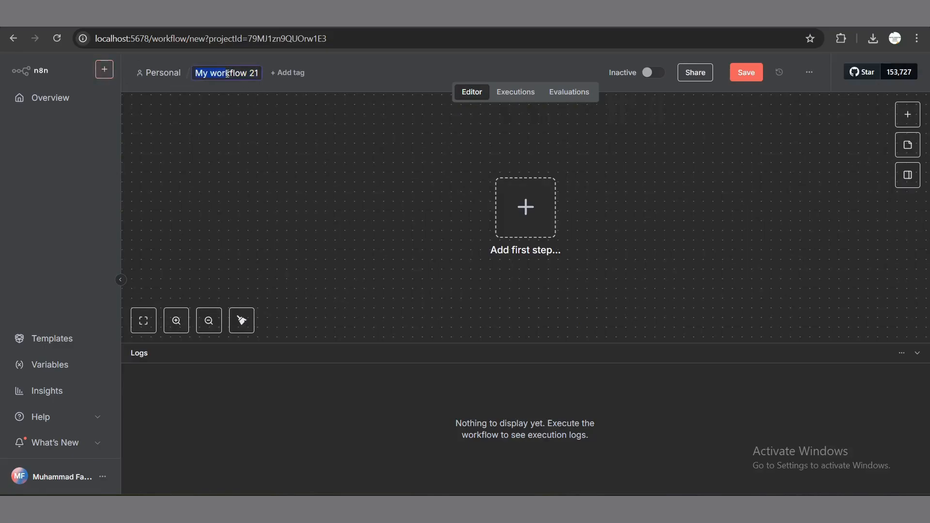
{"action": "type", "text": "Voic"}
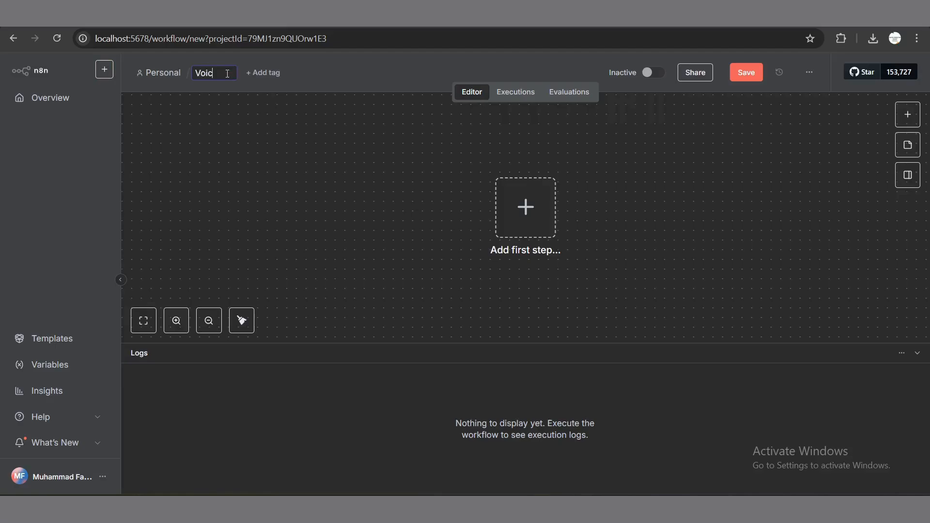
{"action": "type", "text": "e to text a"}
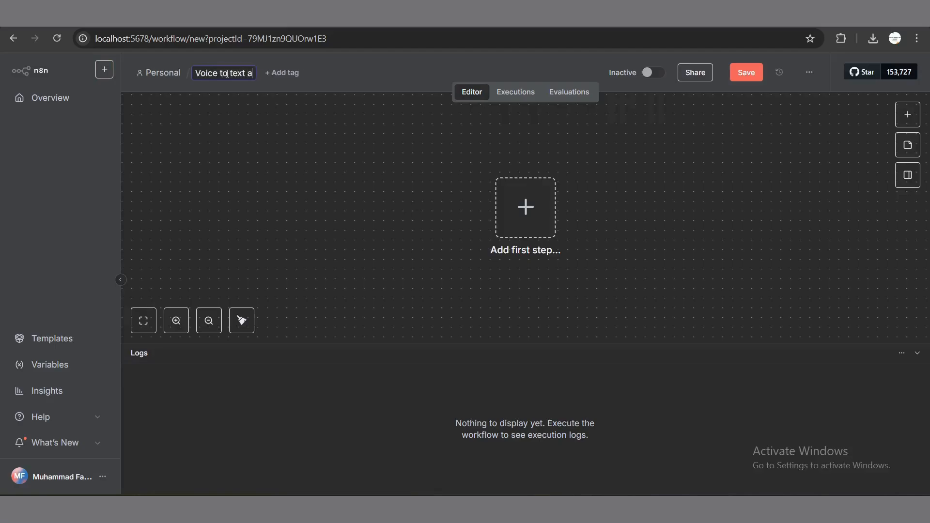
{"action": "type", "text": "utomation"}
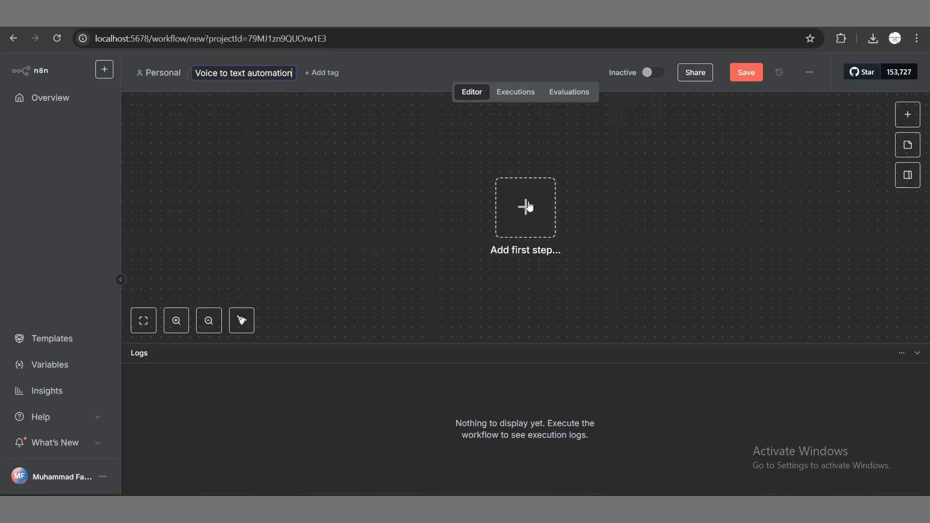
{"action": "key", "text": "ctrl+s"}
Step: Add the "On new n8n Form event" trigger from n8n Form as the workflow's first step
{"action": "left_click", "coordinate": [527, 207]}
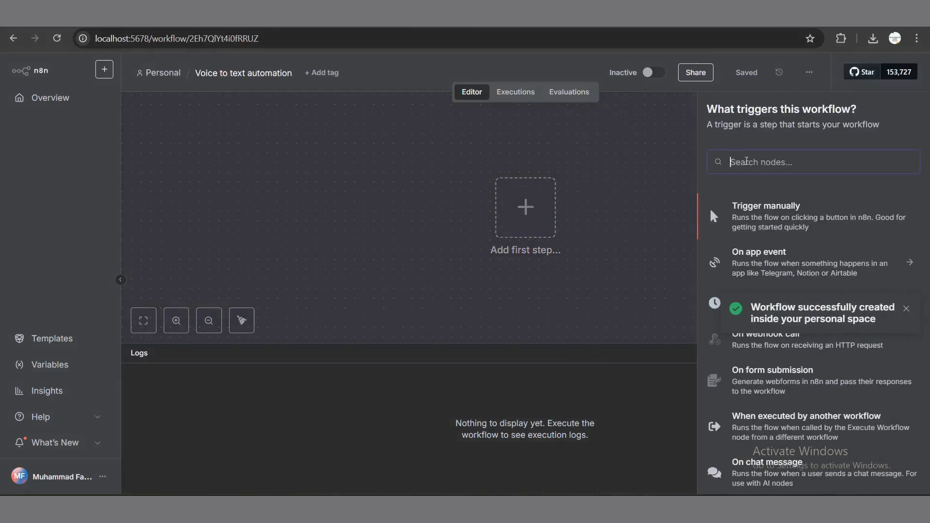
{"action": "type", "text": "n8j"}
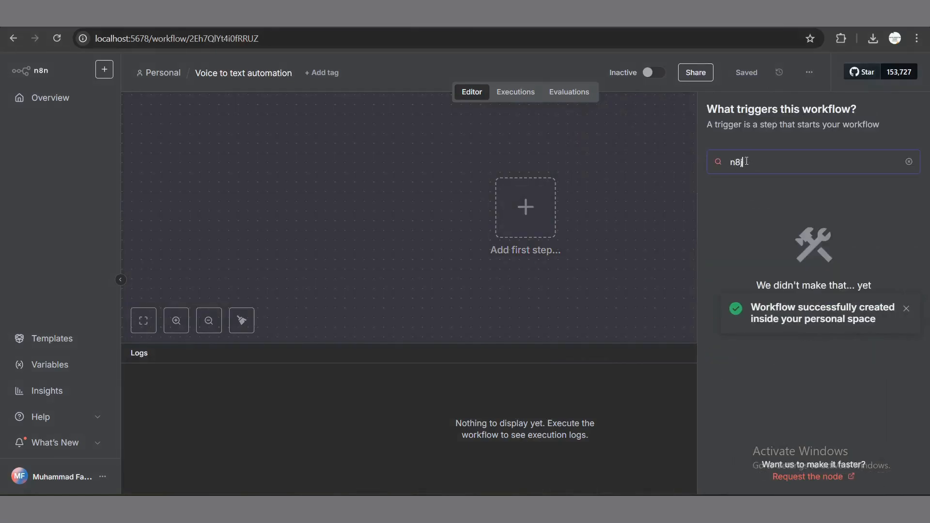
{"action": "key", "text": "BackSpace"}
{"action": "type", "text": "n fo"}
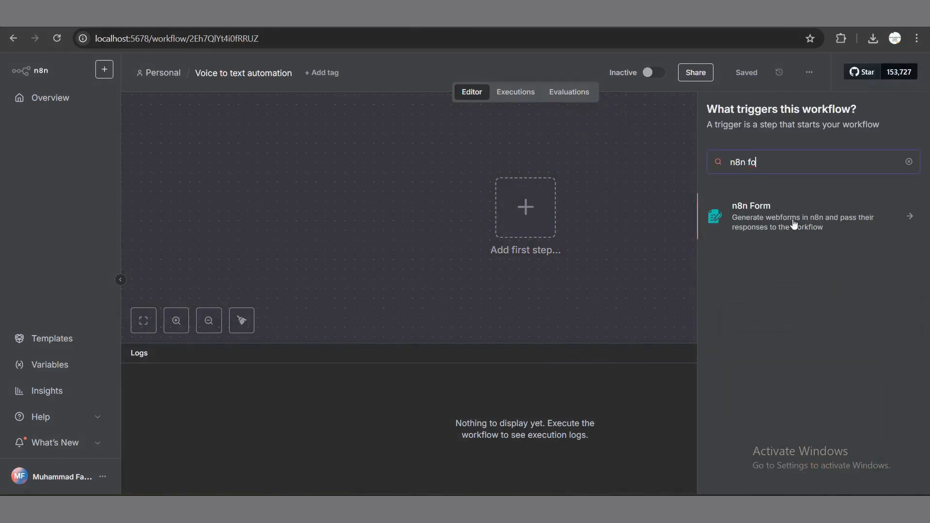
{"action": "left_click", "coordinate": [748, 213]}
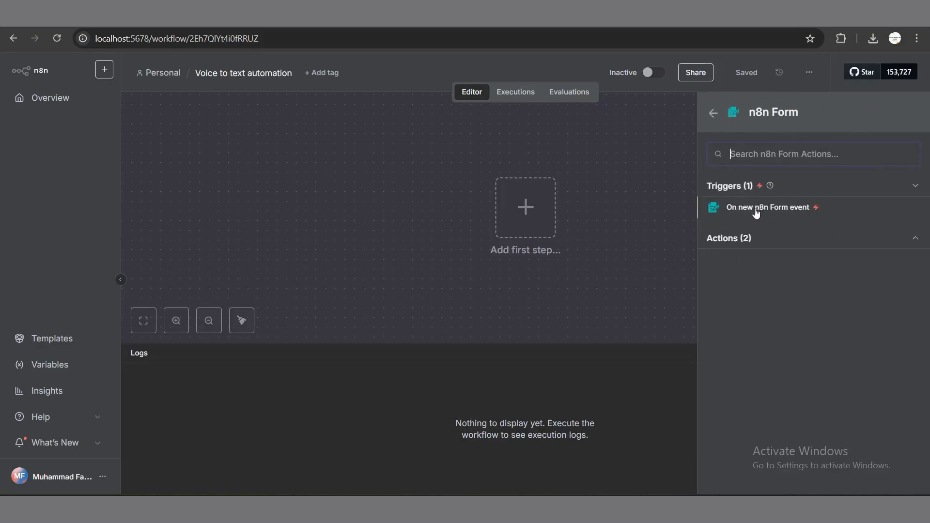
{"action": "left_click", "coordinate": [756, 210]}
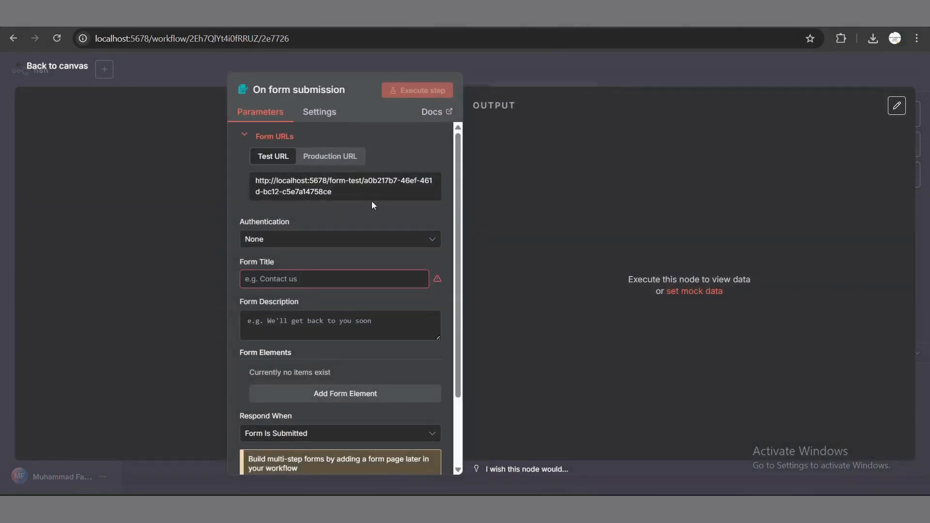
Step: Set the form title to "Upload your audio file for Transcription"
{"action": "left_click", "coordinate": [312, 281]}
{"action": "type", "text": "Upload y"}
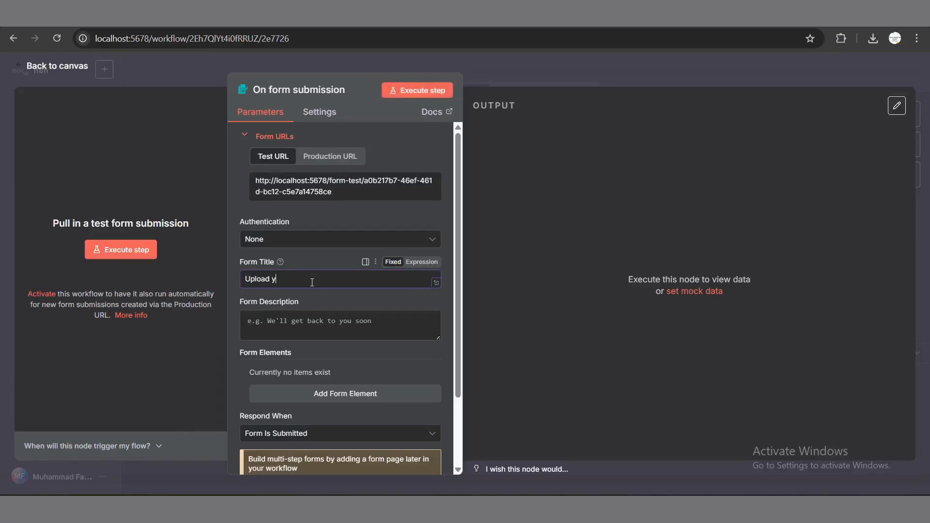
{"action": "type", "text": "our audio file for Transcription"}
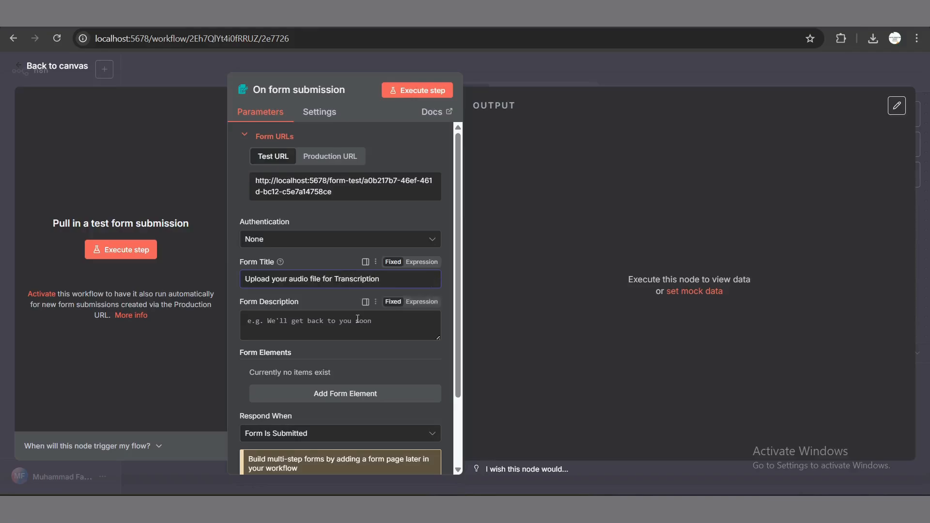
Step: Add a form element of type File with the field name "upload file here" and save the workflow
{"action": "scroll", "coordinate": [357, 319], "scroll_direction": "down", "scroll_amount": 1}
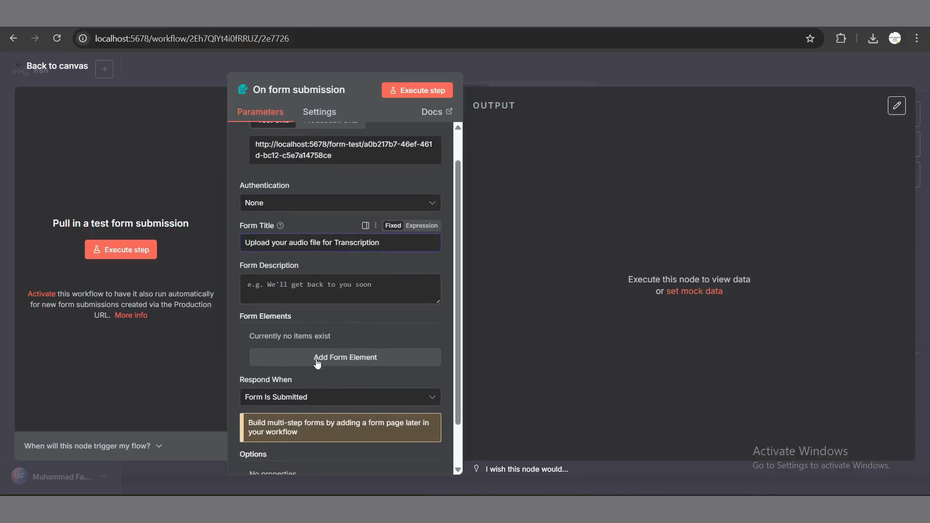
{"action": "left_click", "coordinate": [340, 356]}
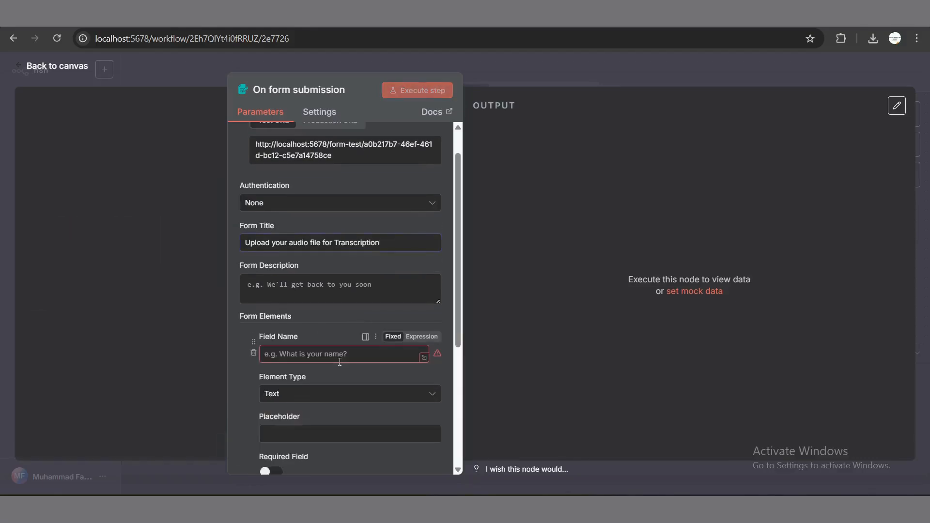
{"action": "scroll", "coordinate": [338, 365], "scroll_direction": "down", "scroll_amount": 1}
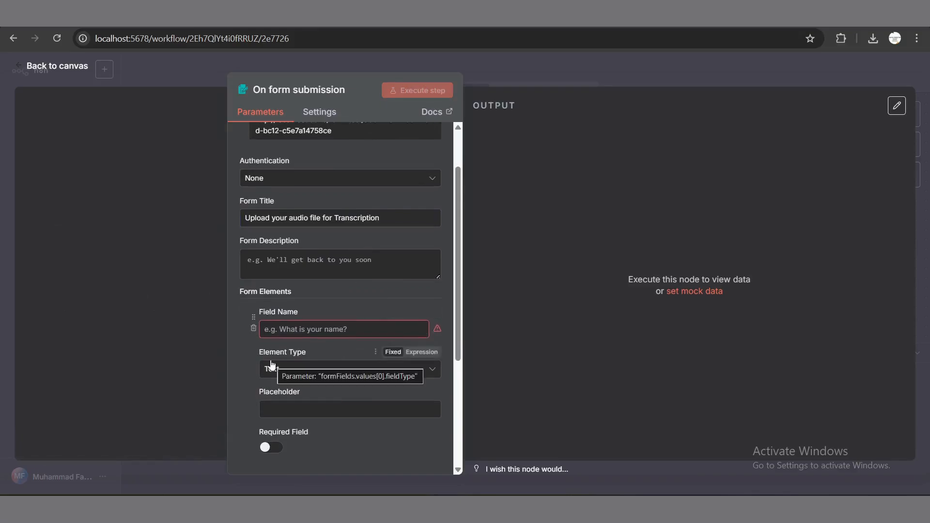
{"action": "left_click", "coordinate": [292, 375]}
{"action": "scroll", "coordinate": [298, 300], "scroll_direction": "down", "scroll_amount": 2}
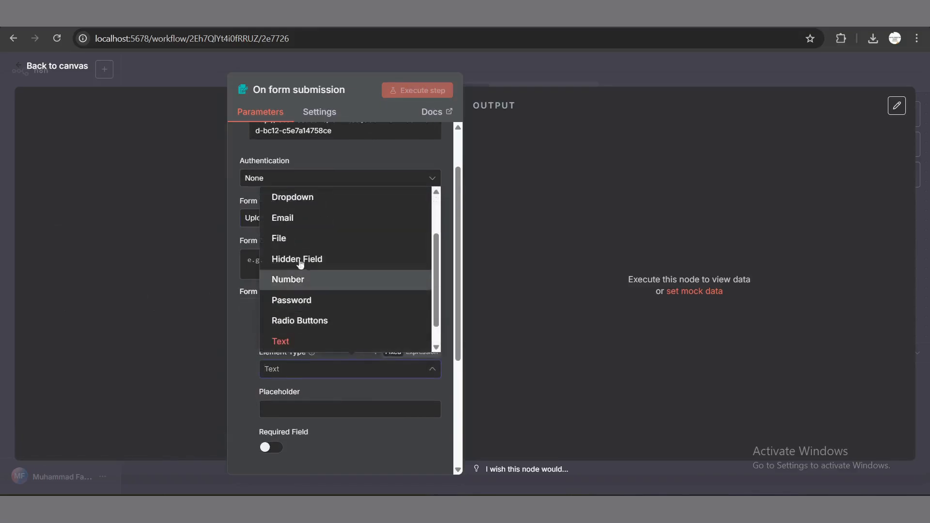
{"action": "left_click", "coordinate": [303, 244]}
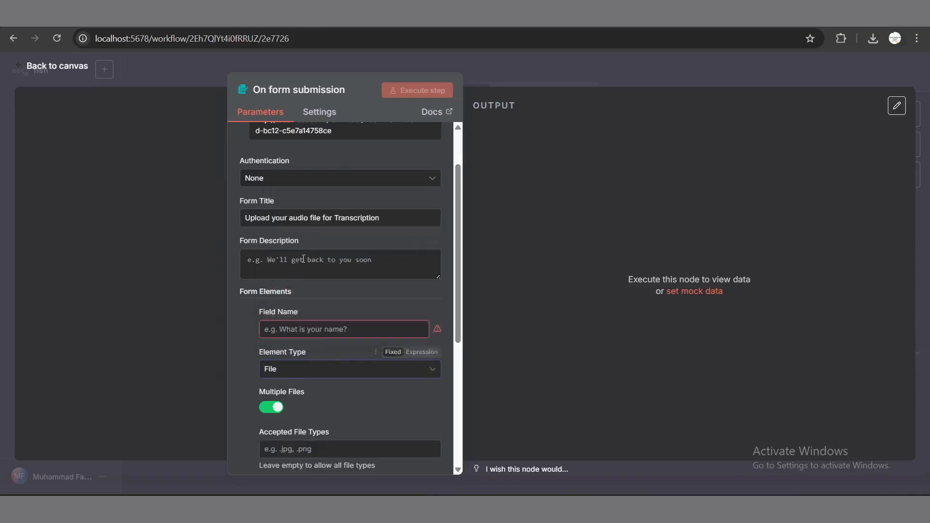
{"action": "left_click", "coordinate": [301, 328]}
{"action": "type", "text": "upload "}
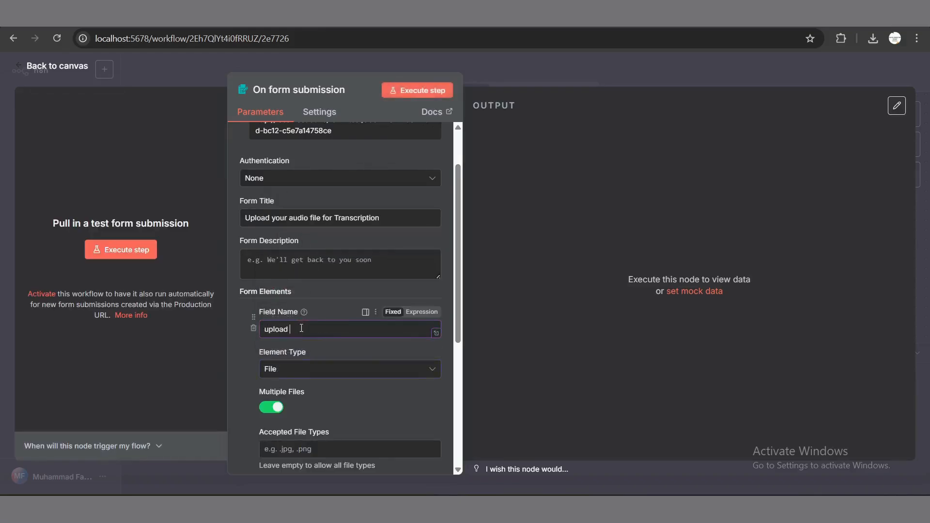
{"action": "type", "text": "file here"}
{"action": "key", "text": "ctrl+s"}
Step: Execute the form trigger, submit "WhatsApp Audio 2025-11-03 at 10.14.58 PM.aac" through the test form, and close the form window
{"action": "left_click", "coordinate": [129, 250]}
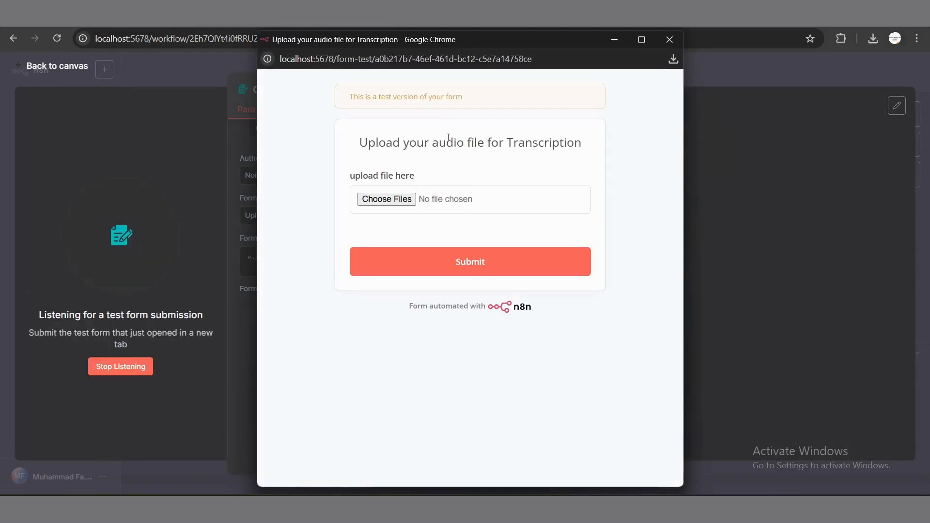
{"action": "left_click", "coordinate": [407, 201]}
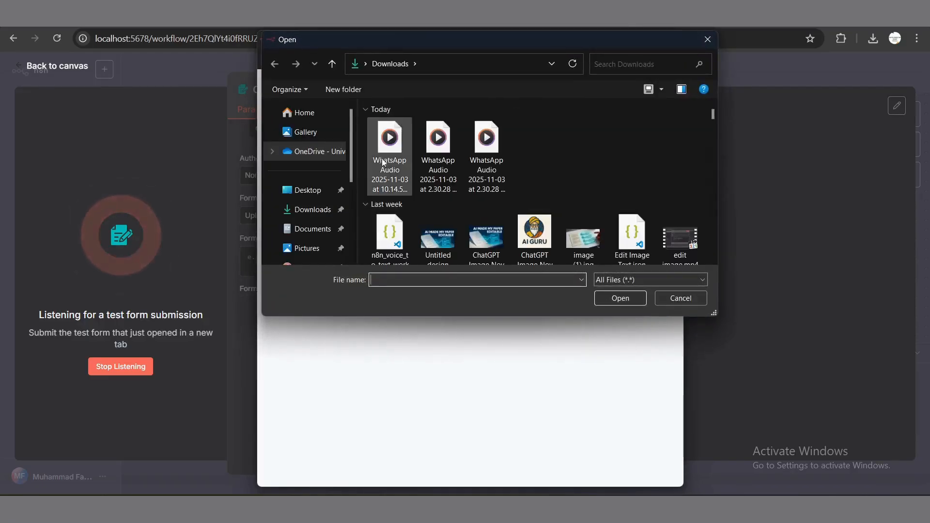
{"action": "left_click", "coordinate": [381, 151]}
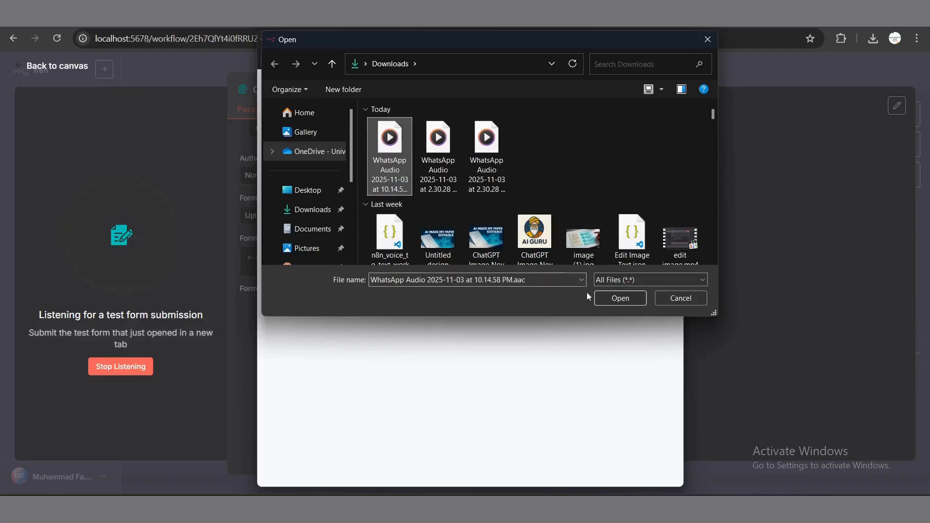
{"action": "left_click", "coordinate": [621, 299]}
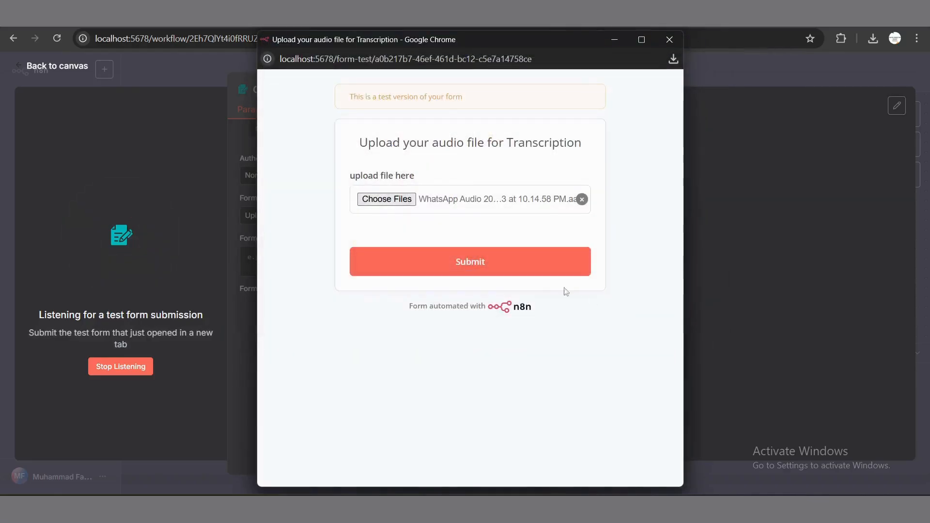
{"action": "left_click", "coordinate": [505, 268]}
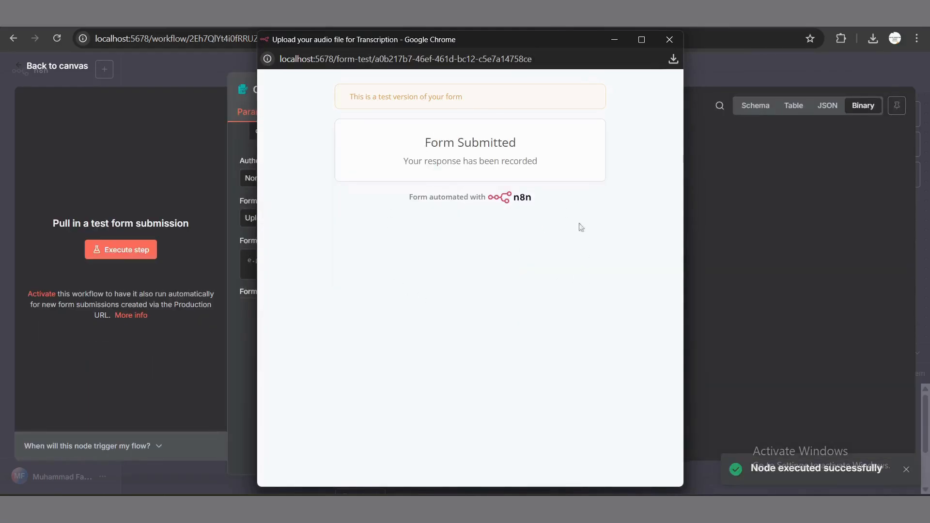
{"action": "left_click", "coordinate": [670, 43]}
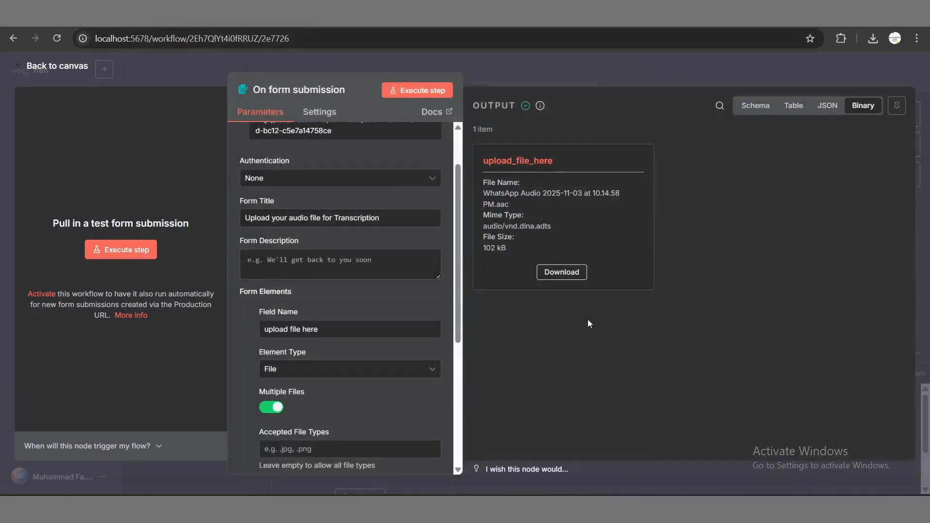
Step: Return to the canvas and add an HTTP Request node after the form submission trigger
{"action": "scroll", "coordinate": [358, 222], "scroll_direction": "up", "scroll_amount": 2}
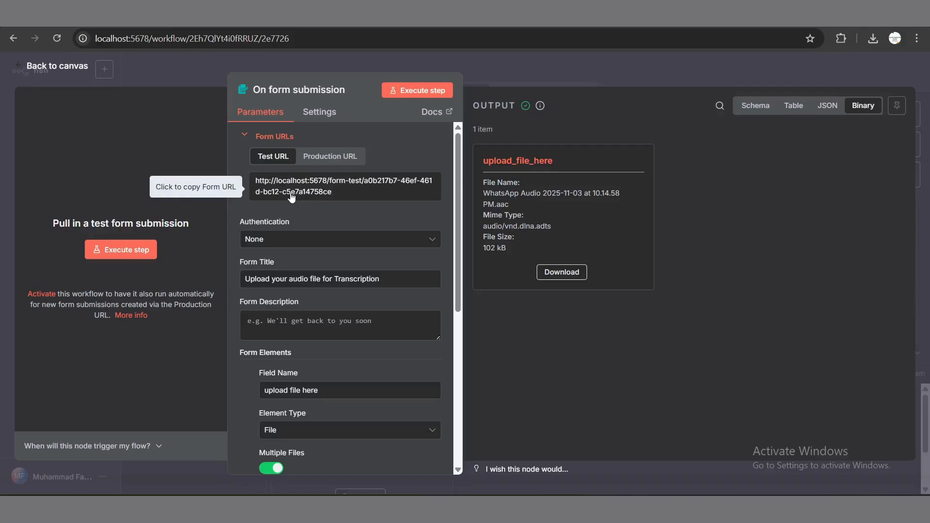
{"action": "left_click", "coordinate": [55, 67]}
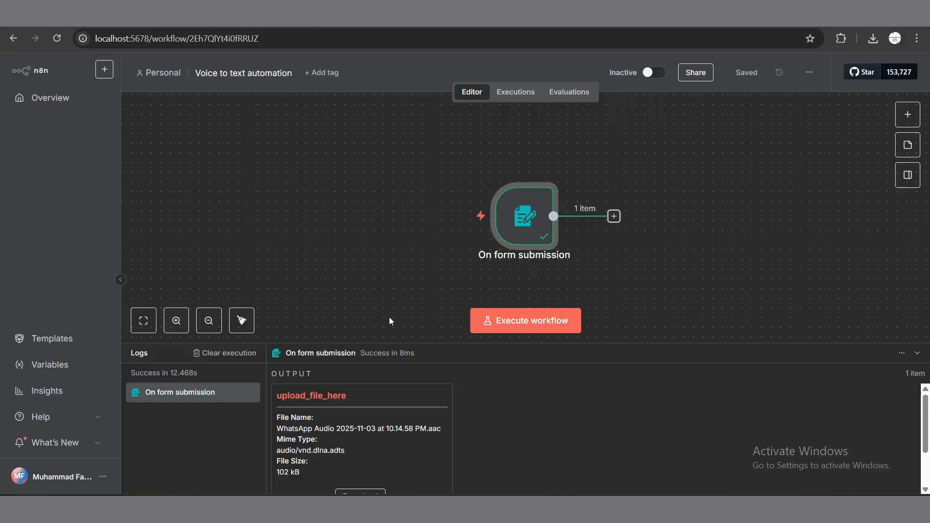
{"action": "left_click", "coordinate": [614, 216]}
{"action": "type", "text": "http"}
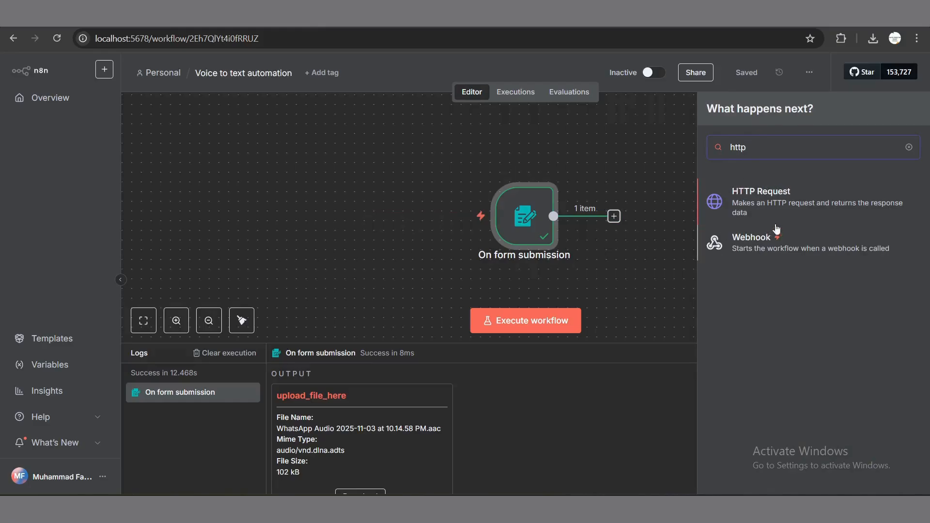
{"action": "left_click", "coordinate": [759, 203]}
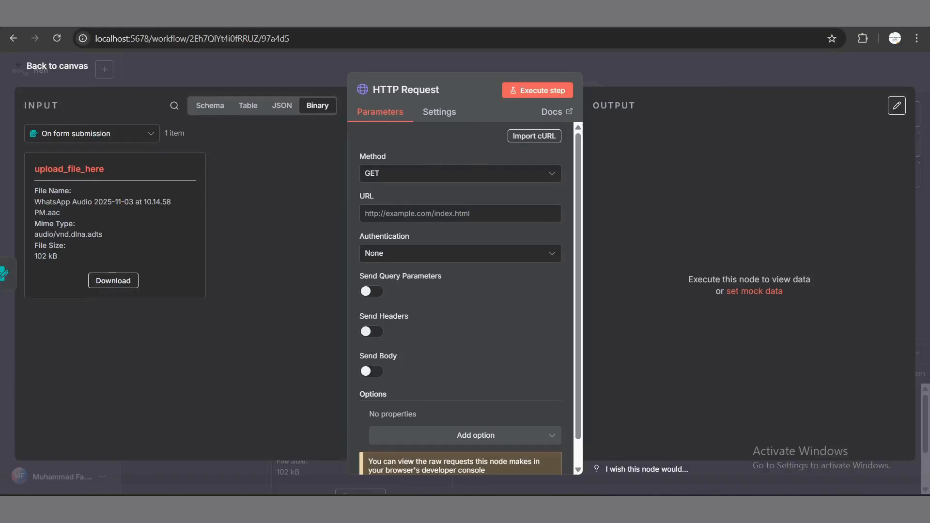
Step: Switch to the Speechmatics portal's API keys page and view the form for creating a key without generating one
{"action": "left_click", "coordinate": [157, 27]}
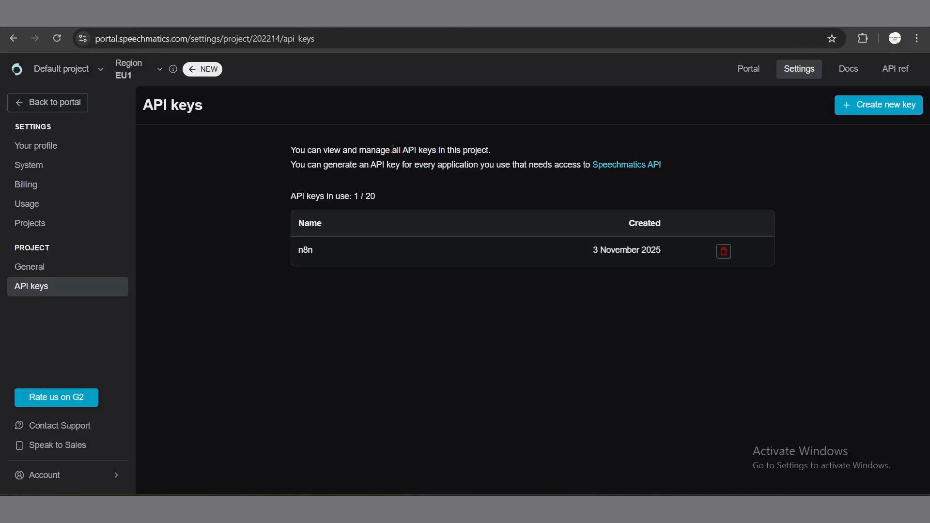
{"action": "left_click", "coordinate": [845, 111]}
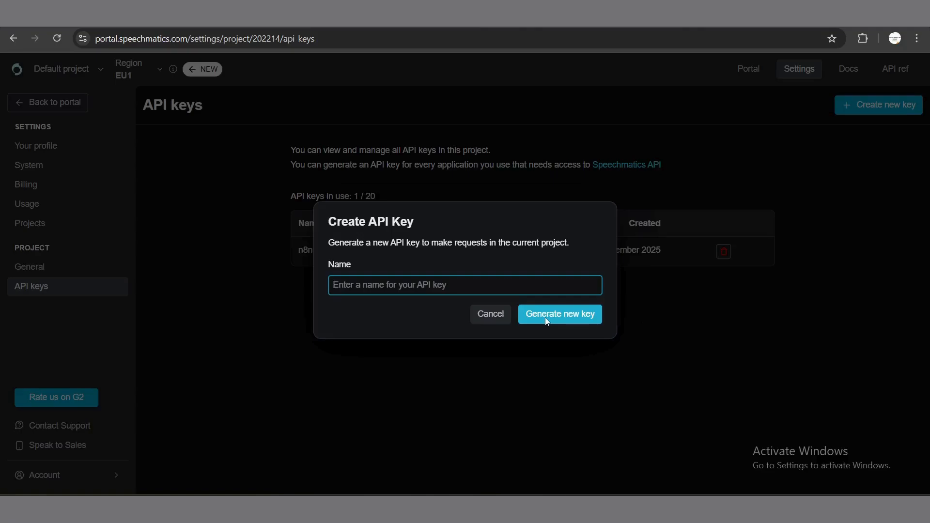
{"action": "left_click", "coordinate": [499, 316]}
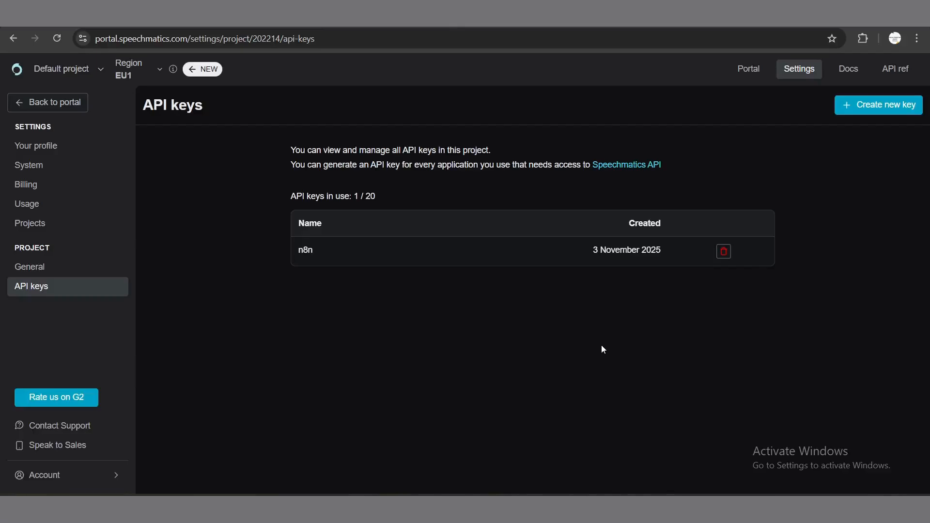
Step: Copy the batch transcription cURL example from the Speechmatics API authentication docs and return to the HTTP Request node
{"action": "left_click", "coordinate": [623, 166]}
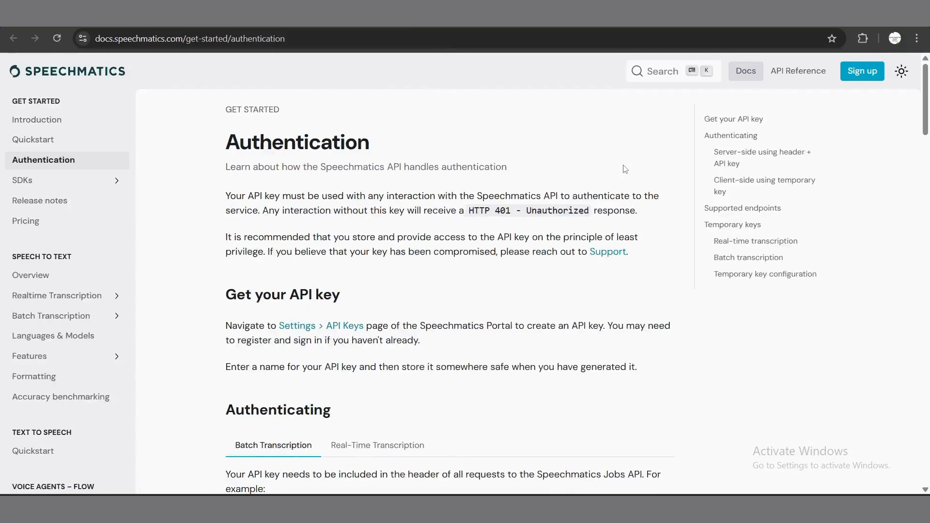
{"action": "scroll", "coordinate": [608, 286], "scroll_direction": "down", "scroll_amount": 3}
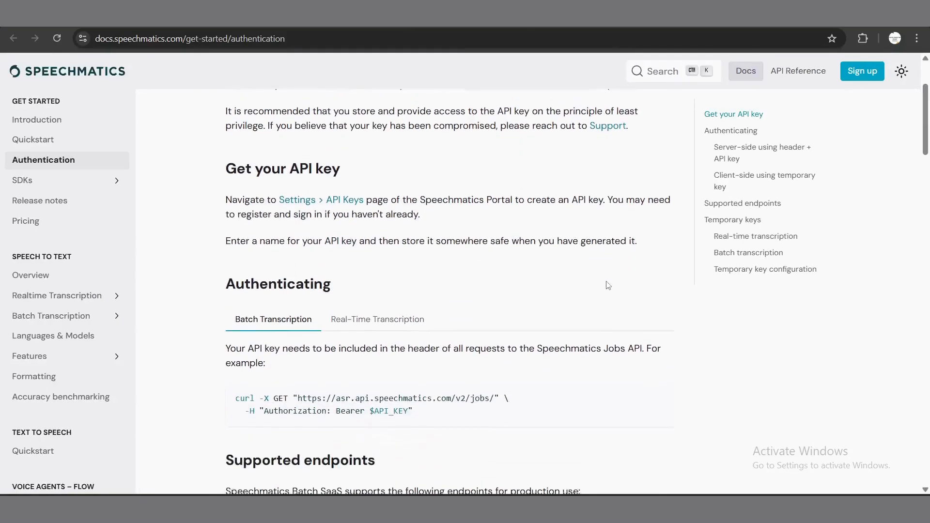
{"action": "scroll", "coordinate": [608, 285], "scroll_direction": "down", "scroll_amount": 3}
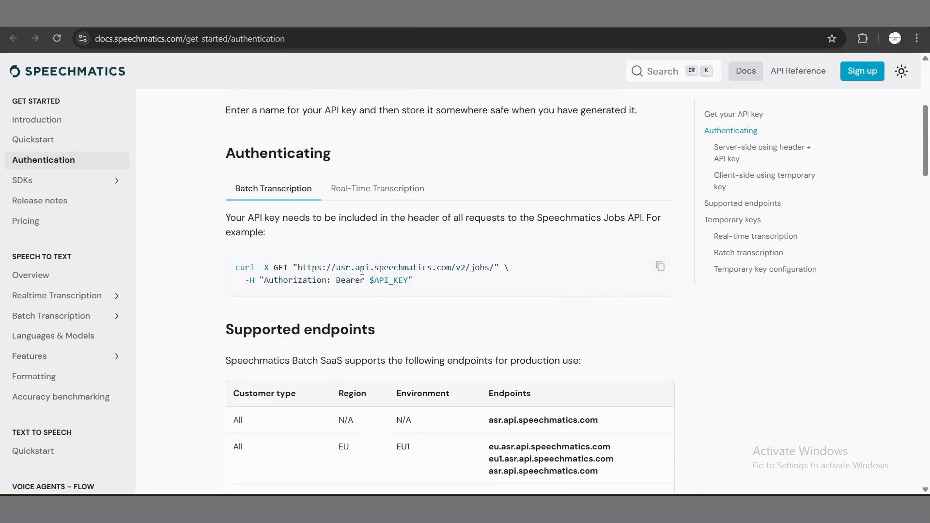
{"action": "left_click", "coordinate": [658, 269]}
{"action": "key", "text": "ctrl+shift+Tab"}
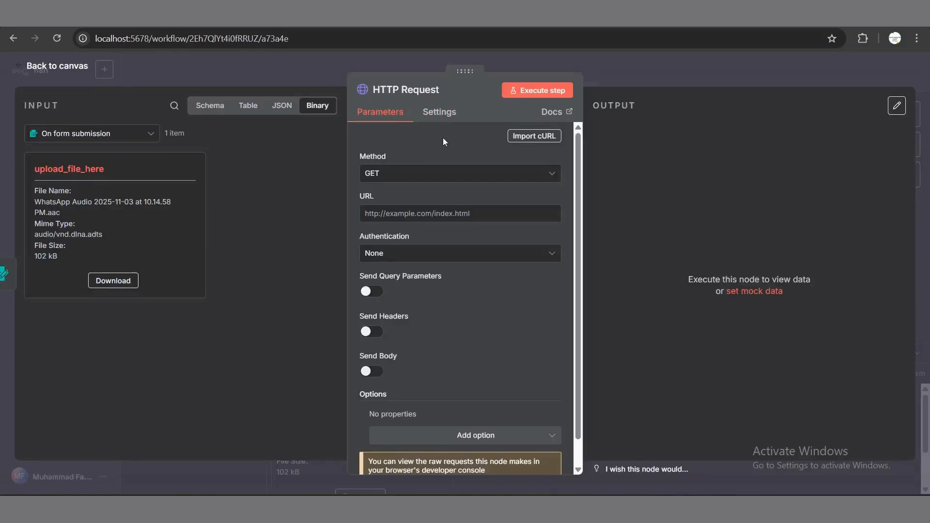
{"action": "left_click", "coordinate": [522, 138]}
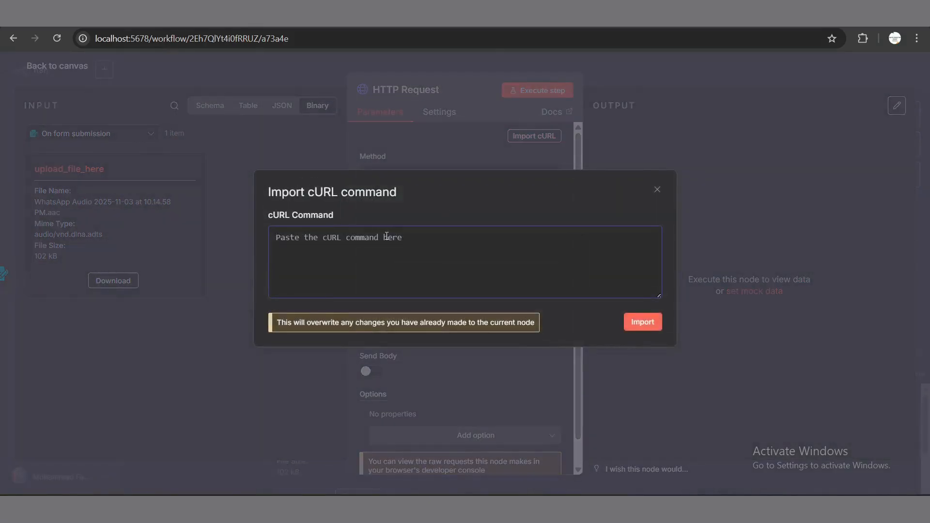
{"action": "key", "text": "ctrl+v"}
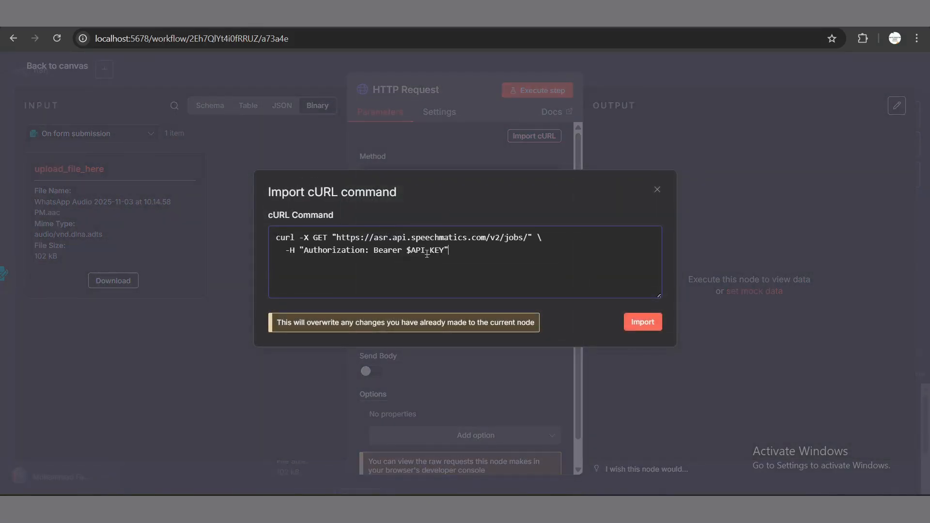
{"action": "left_click", "coordinate": [641, 327]}
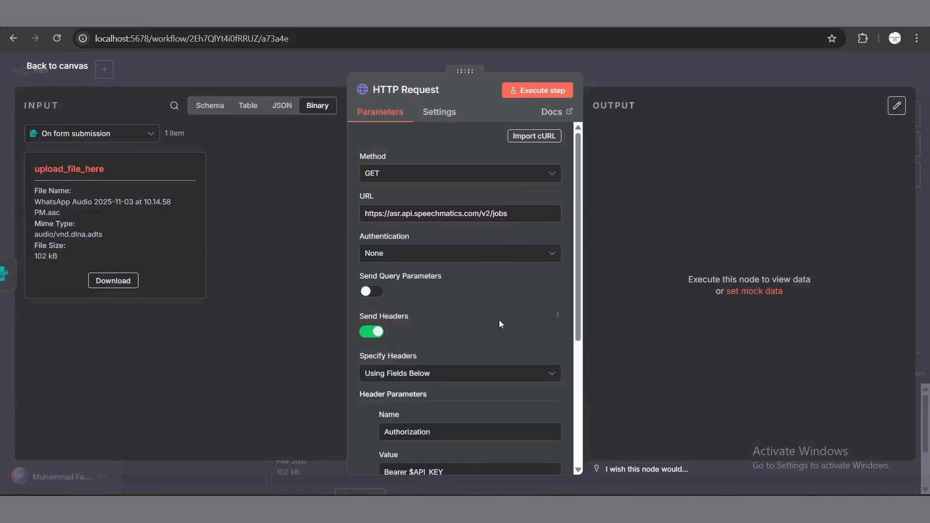
Step: Replace the $API_KEY placeholder in the Authorization header value with the Speechmatics API key, keeping the Bearer prefix
{"action": "scroll", "coordinate": [500, 323], "scroll_direction": "down", "scroll_amount": 3}
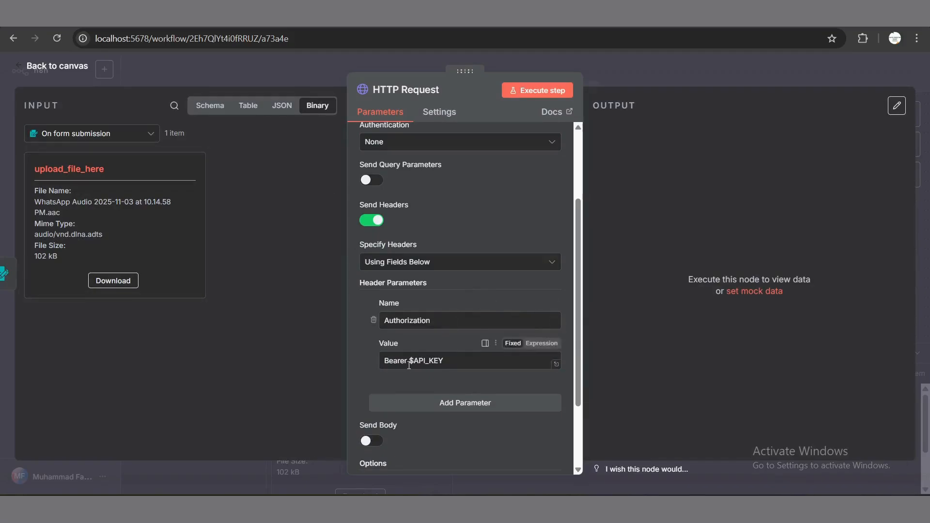
{"action": "left_click_drag", "start_coordinate": [409, 364], "coordinate": [444, 364]}
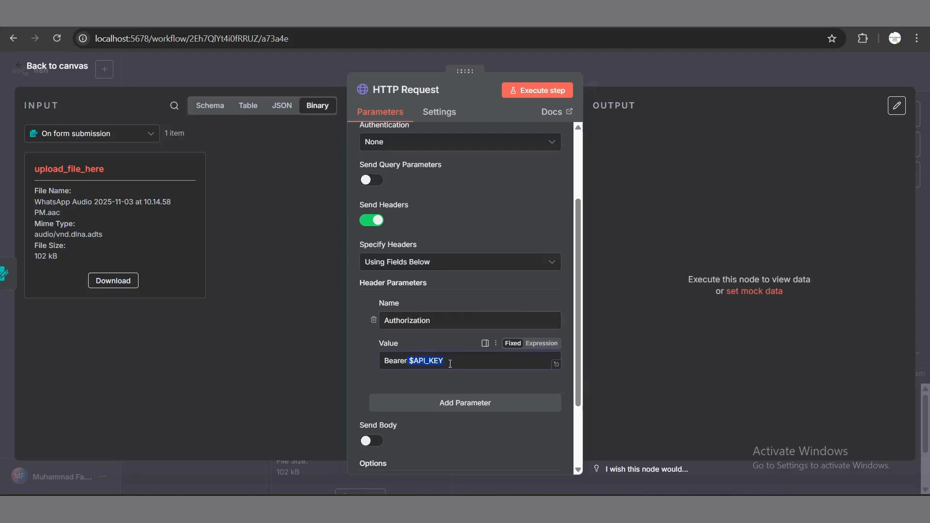
{"action": "key", "text": "BackSpace"}
{"action": "key", "text": "ctrl+v"}
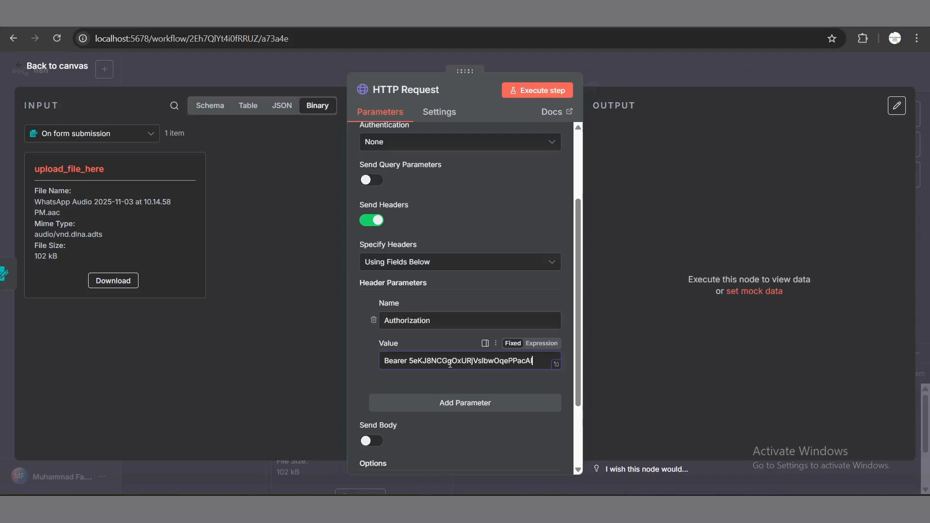
Step: Enable sending a body with content type Form-Data and name its first Form Data parameter config
{"action": "scroll", "coordinate": [422, 401], "scroll_direction": "down", "scroll_amount": 1}
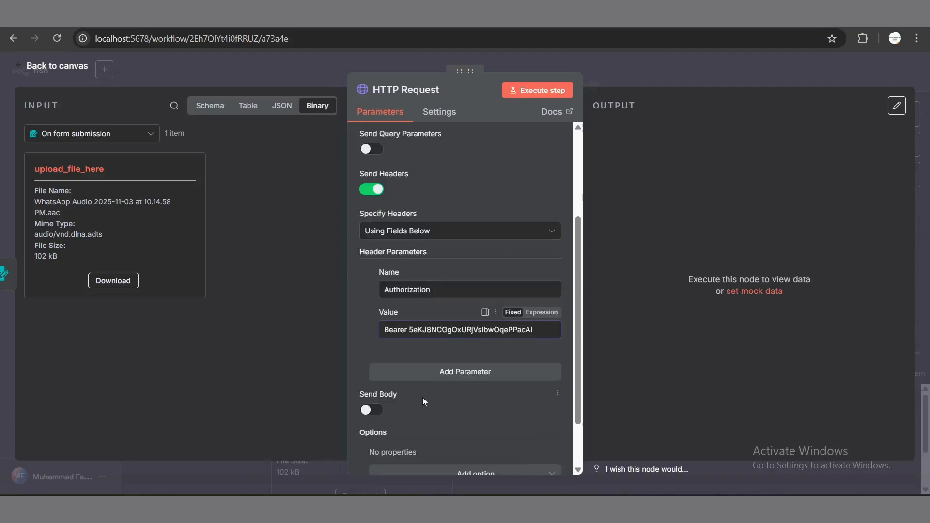
{"action": "left_click", "coordinate": [377, 412]}
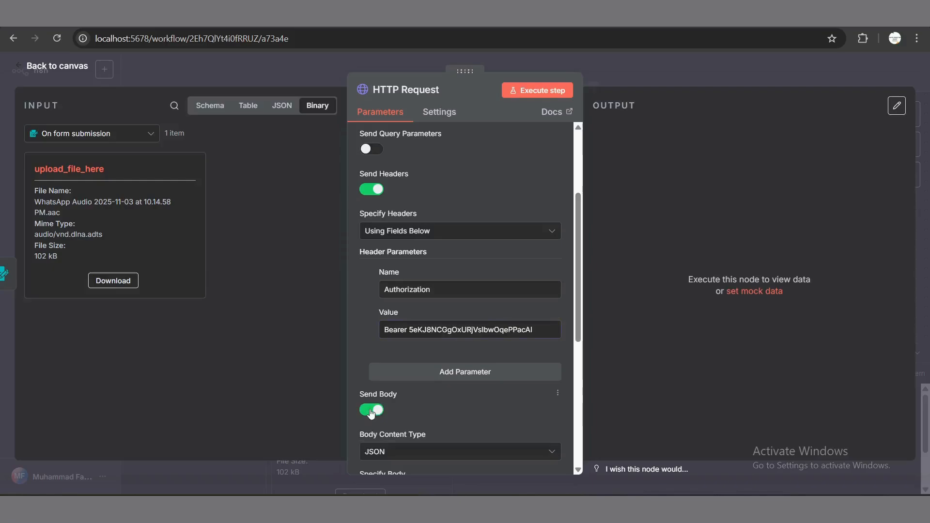
{"action": "scroll", "coordinate": [378, 412], "scroll_direction": "down", "scroll_amount": 6}
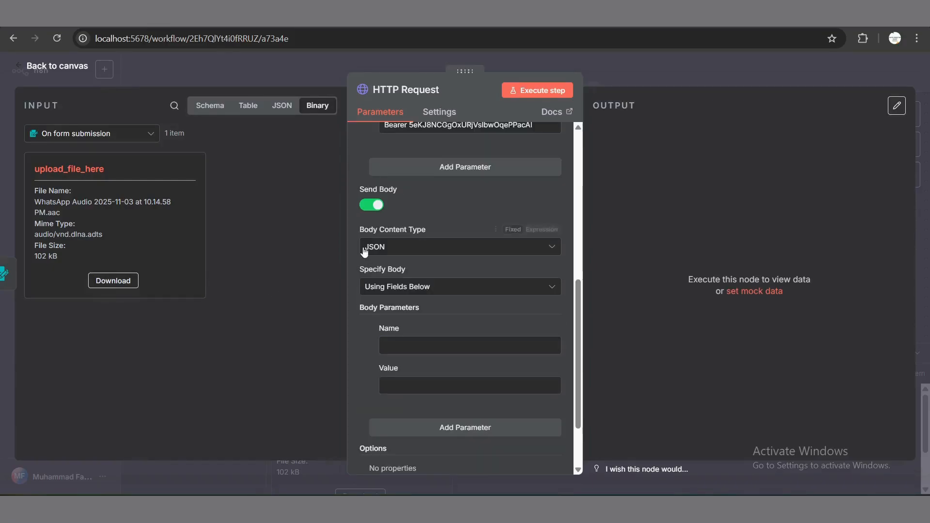
{"action": "left_click", "coordinate": [397, 248]}
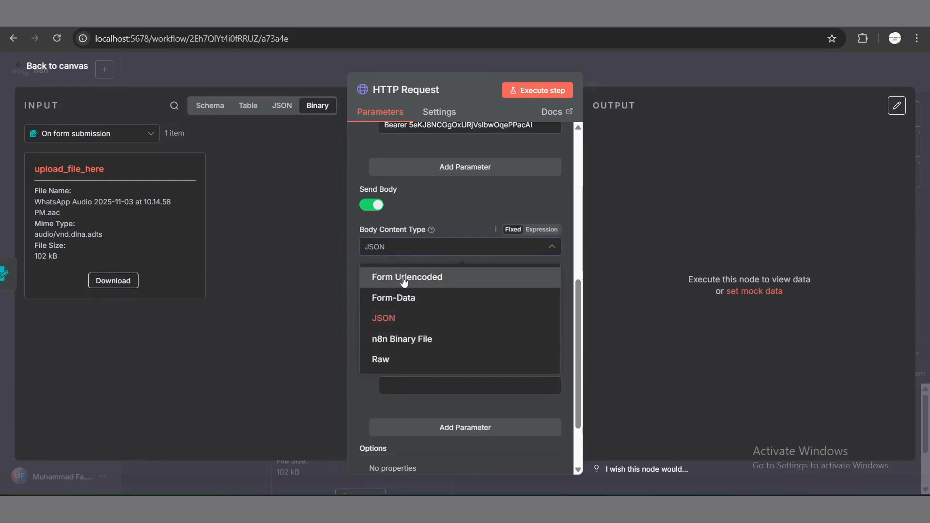
{"action": "left_click", "coordinate": [403, 297]}
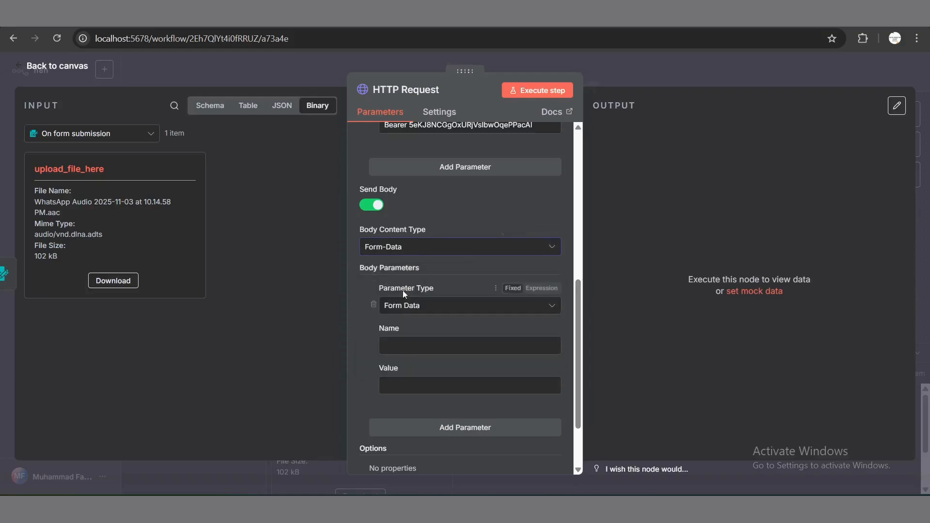
{"action": "left_click", "coordinate": [410, 342]}
{"action": "type", "text": "config"}
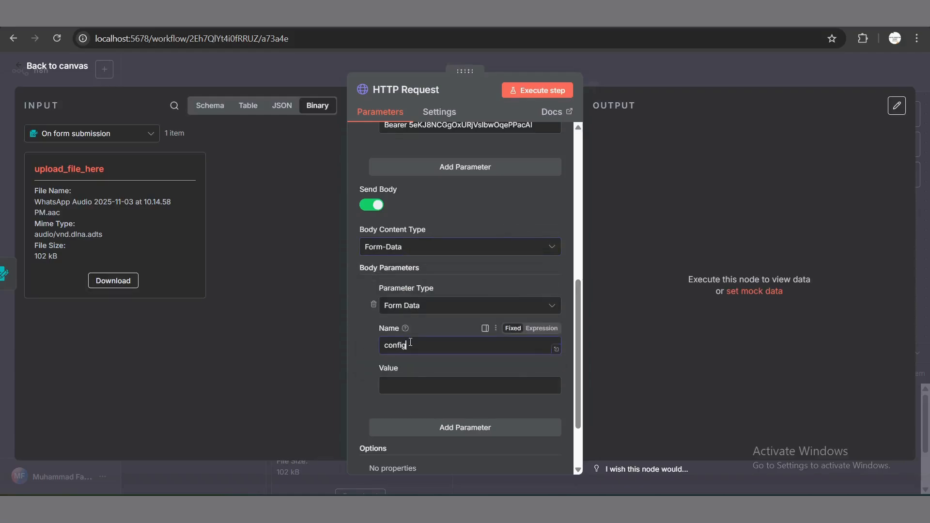
Step: Copy the automatic language JSON ("language": "auto") from the Speechmatics docs' batch Language identification page and paste it as the config parameter's value
{"action": "left_click", "coordinate": [412, 379]}
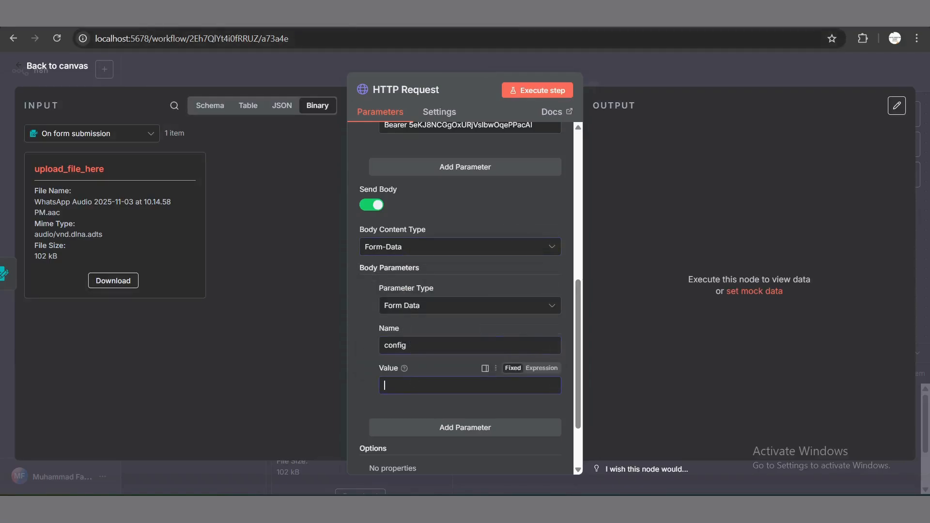
{"action": "left_click", "coordinate": [124, 20]}
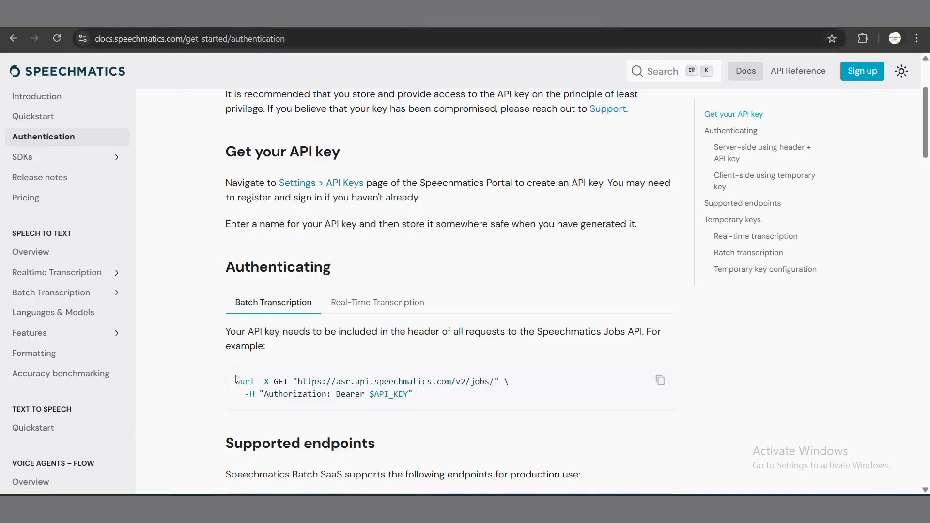
{"action": "left_click", "coordinate": [41, 301]}
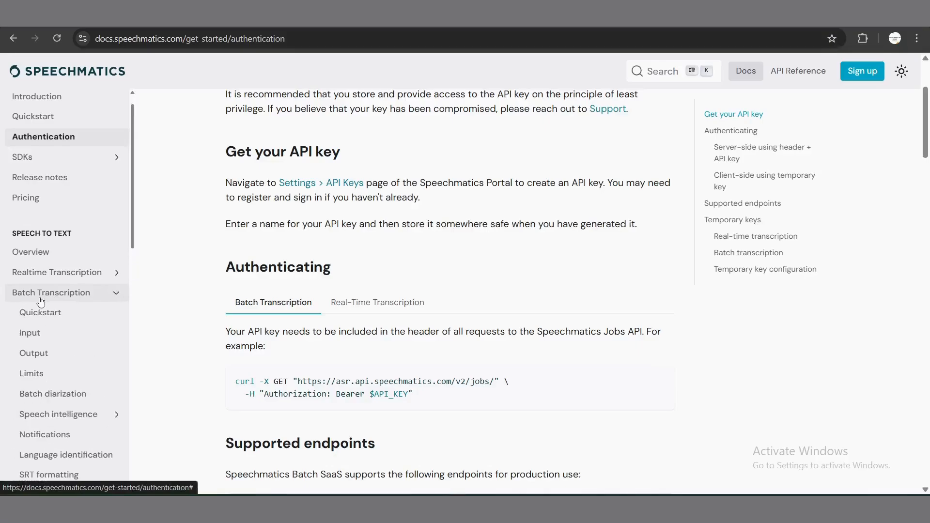
{"action": "scroll", "coordinate": [41, 300], "scroll_direction": "down", "scroll_amount": 2}
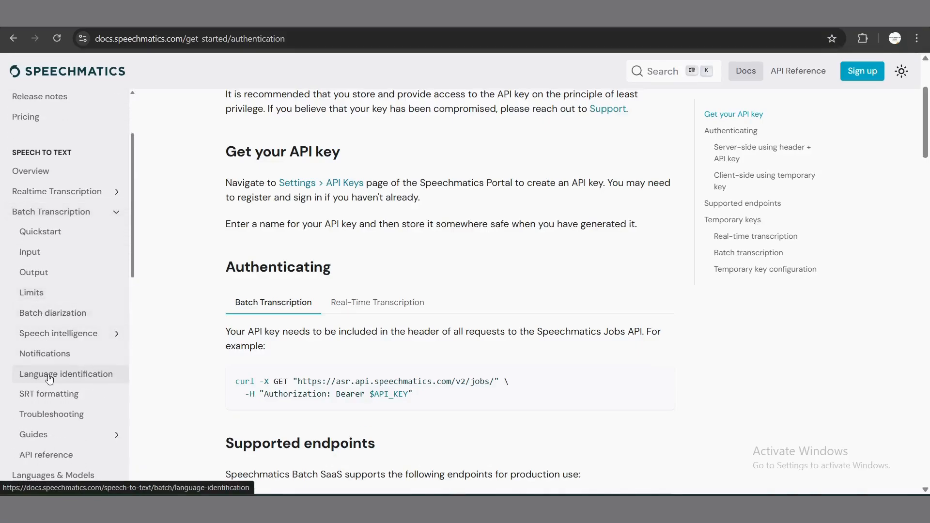
{"action": "left_click", "coordinate": [69, 381]}
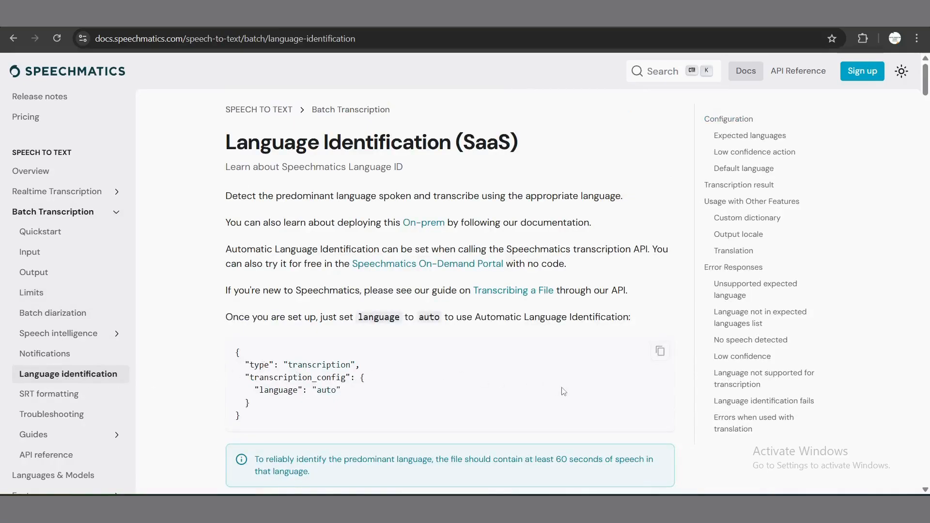
{"action": "left_click", "coordinate": [659, 351]}
{"action": "key", "text": "alt+Tab"}
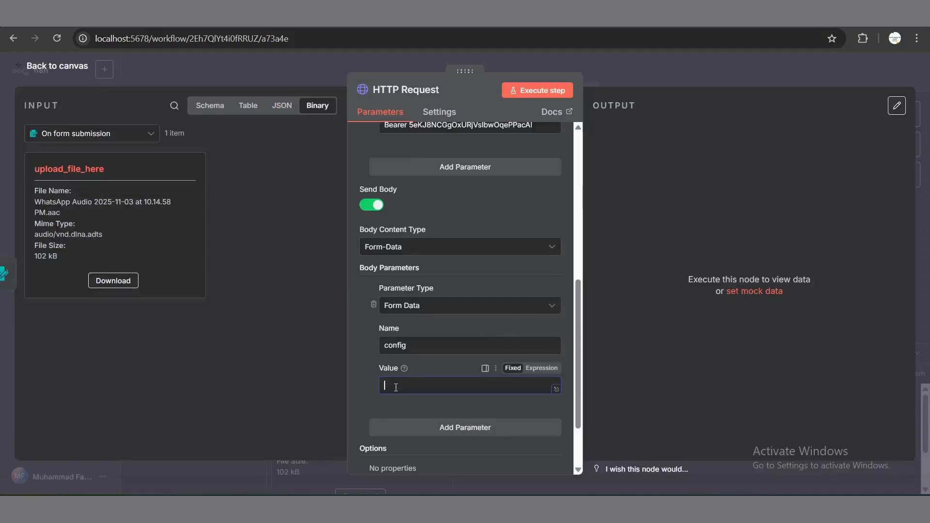
{"action": "key", "text": "ctrl+v"}
Step: Add a second Form Data body parameter named data_file with the value upload_file_here, copied from the input's binary field name
{"action": "scroll", "coordinate": [351, 361], "scroll_direction": "down", "scroll_amount": 2}
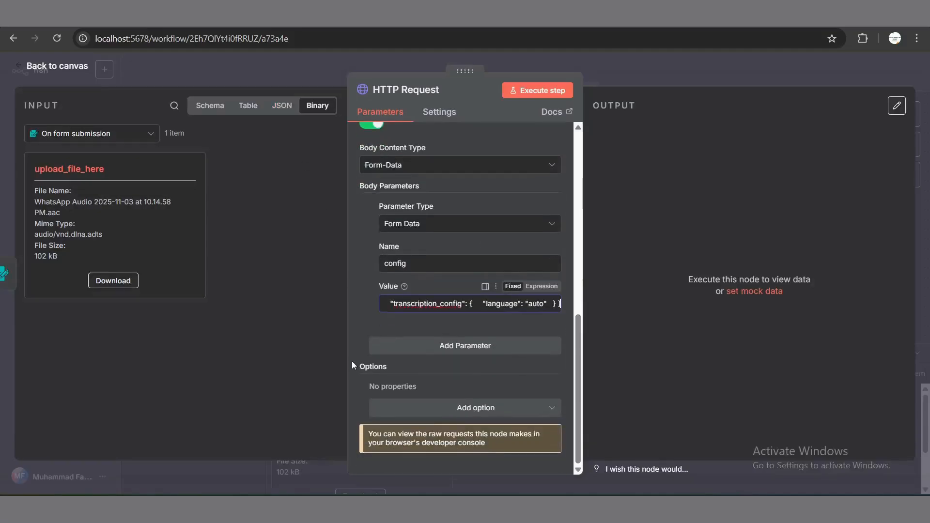
{"action": "left_click", "coordinate": [458, 348]}
{"action": "scroll", "coordinate": [457, 347], "scroll_direction": "down", "scroll_amount": 3}
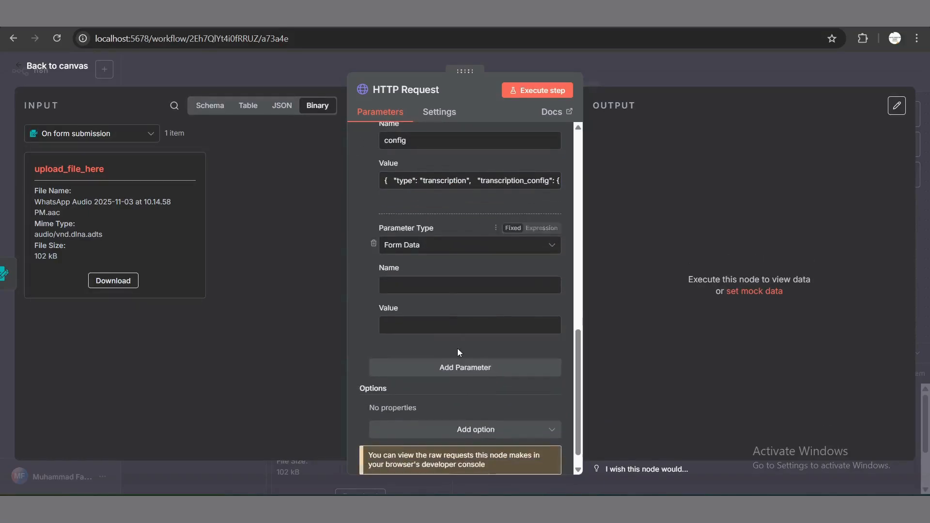
{"action": "left_click", "coordinate": [439, 290]}
{"action": "type", "text": "data_file"}
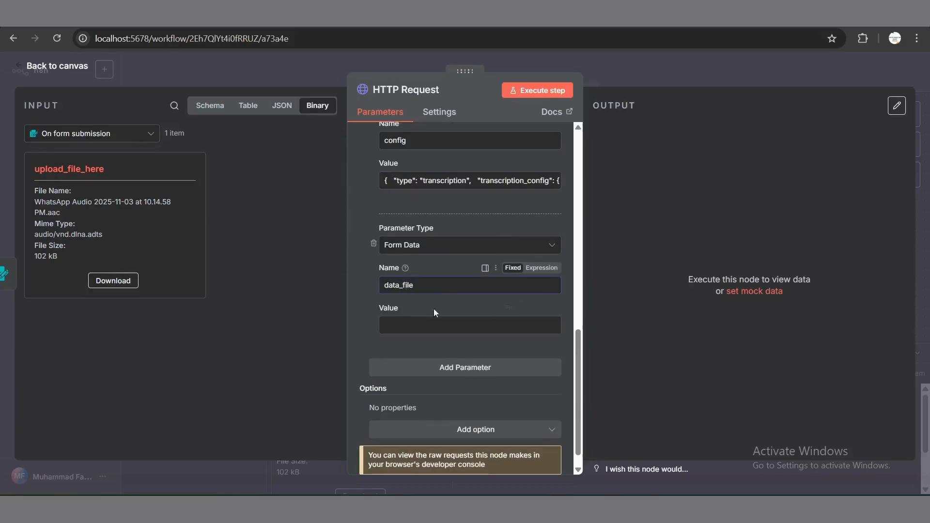
{"action": "left_click", "coordinate": [436, 323]}
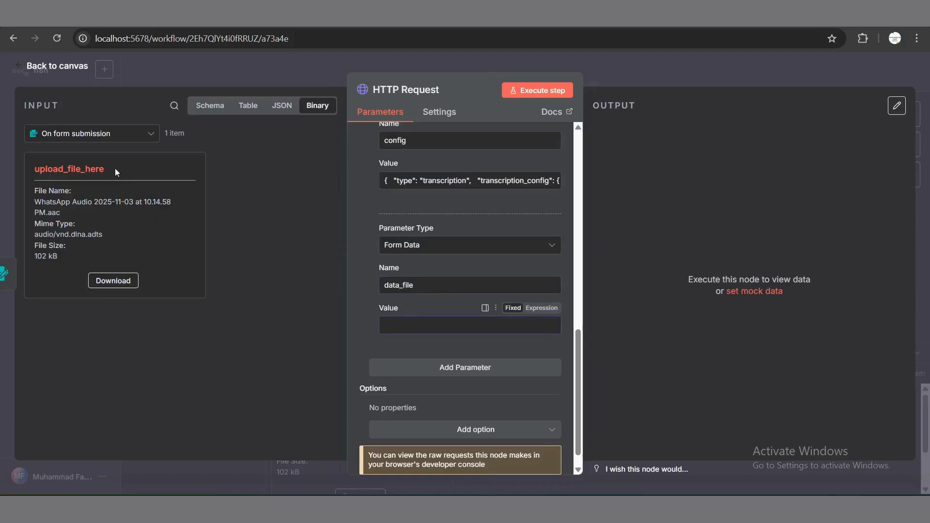
{"action": "left_click_drag", "start_coordinate": [115, 167], "coordinate": [31, 164]}
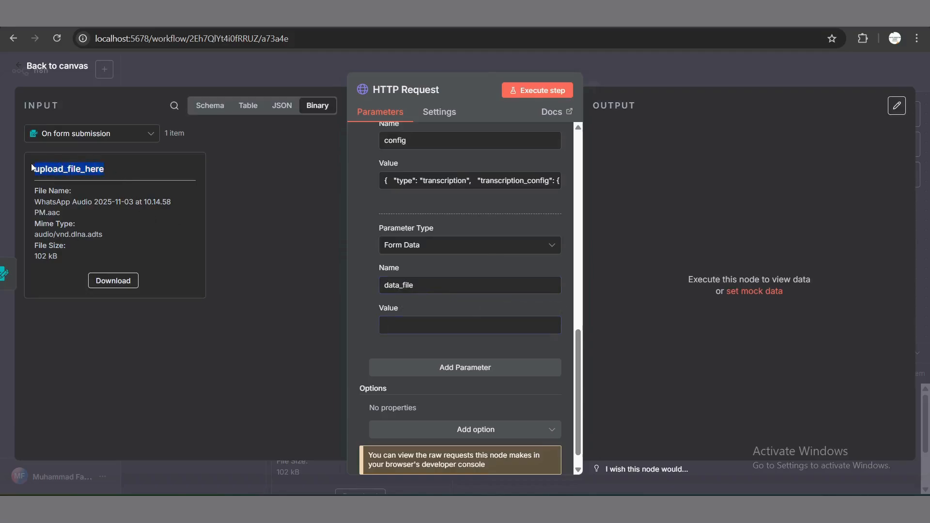
{"action": "left_click", "coordinate": [438, 325]}
{"action": "key", "text": "ctrl+v"}
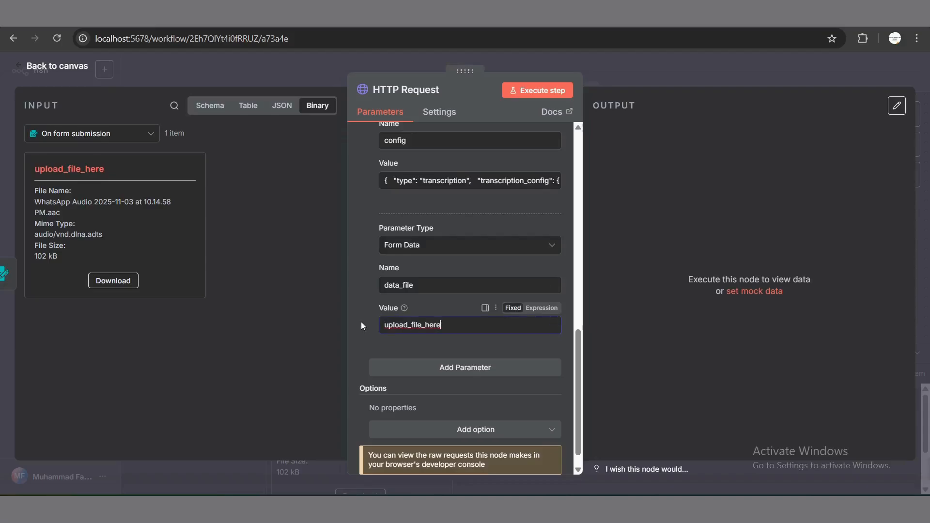
Step: Save the workflow, execute the HTTP Request node, and read the output's error message
{"action": "key", "text": "ctrl+s"}
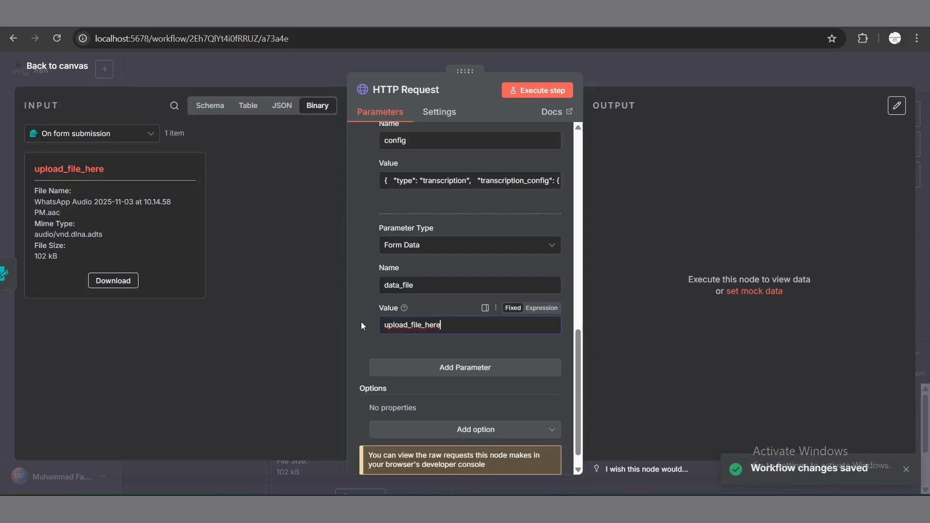
{"action": "scroll", "coordinate": [472, 238], "scroll_direction": "up", "scroll_amount": 1}
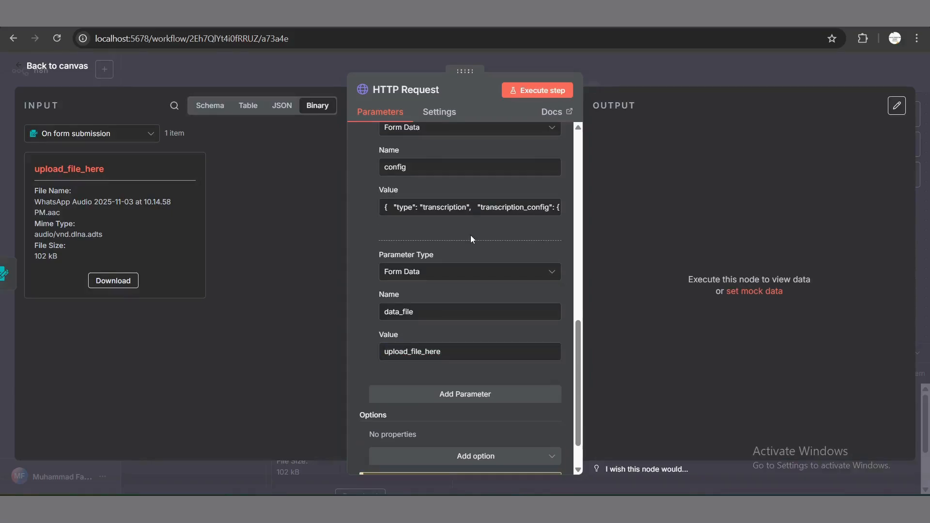
{"action": "left_click", "coordinate": [529, 92]}
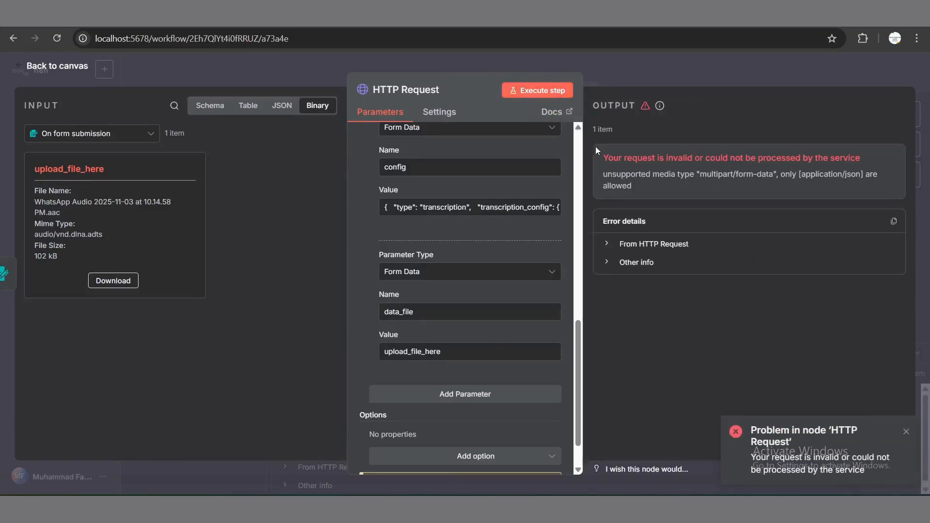
{"action": "left_click_drag", "start_coordinate": [601, 156], "coordinate": [859, 158]}
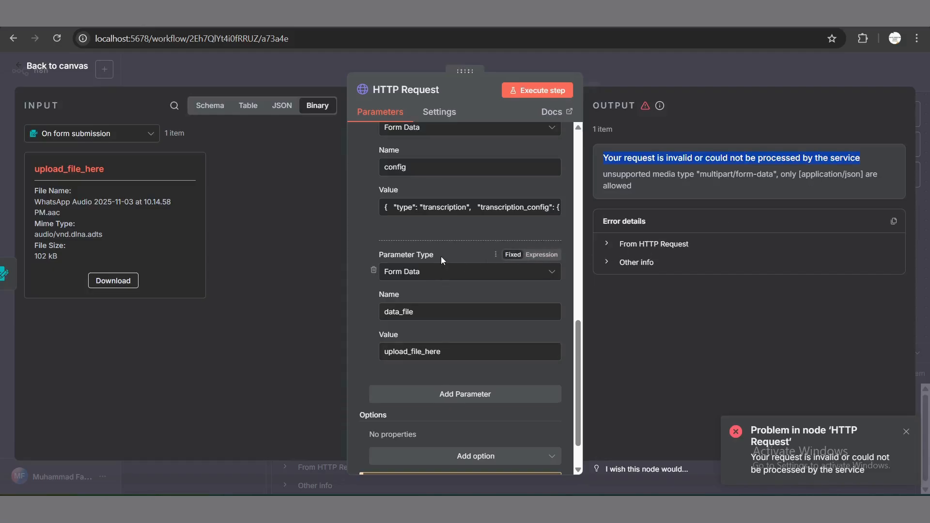
Step: Change the data_file parameter's type to n8n Binary File, set its input data field name to upload_file_here, and execute the node again
{"action": "scroll", "coordinate": [441, 257], "scroll_direction": "down", "scroll_amount": 1}
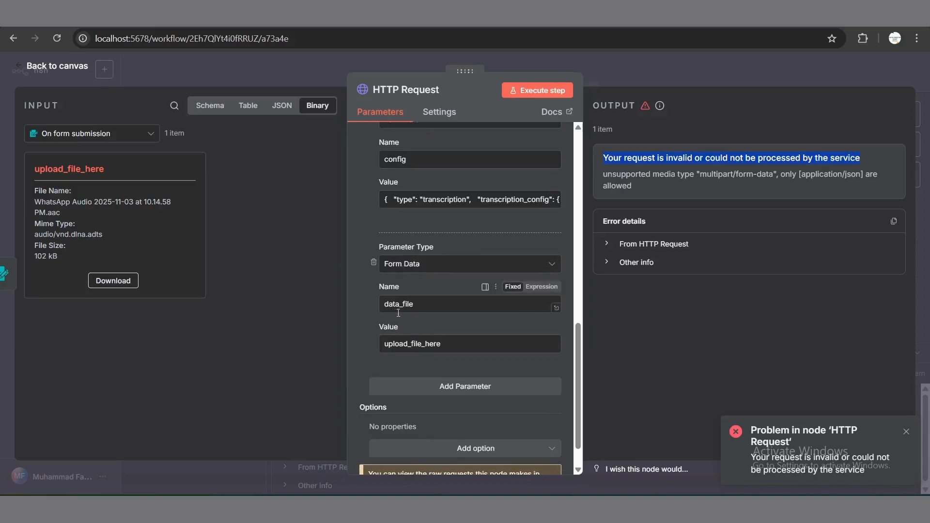
{"action": "left_click", "coordinate": [411, 273]}
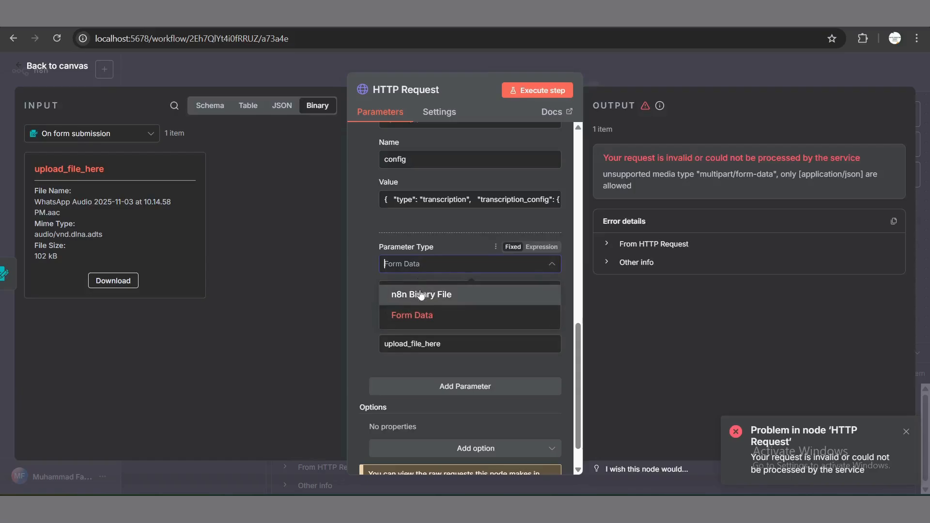
{"action": "left_click", "coordinate": [420, 294]}
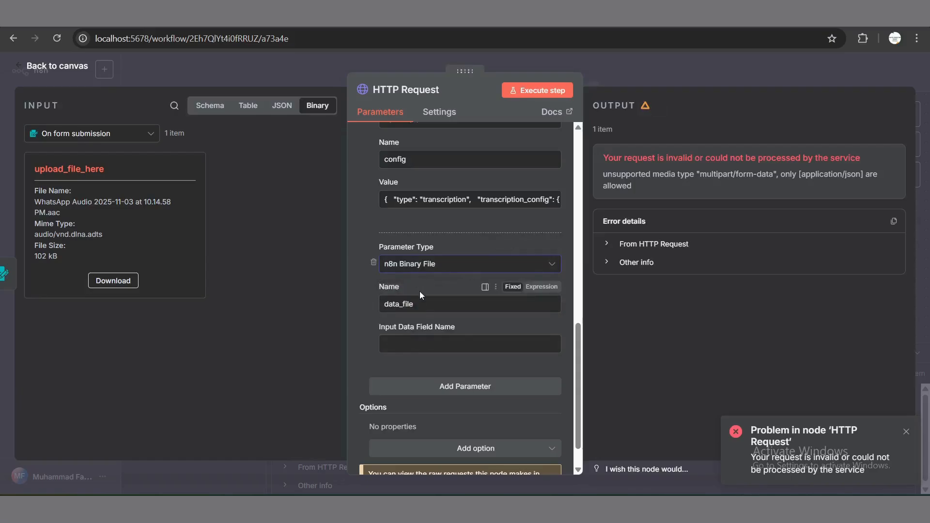
{"action": "left_click", "coordinate": [421, 343]}
{"action": "left_click_drag", "start_coordinate": [105, 170], "coordinate": [35, 171]}
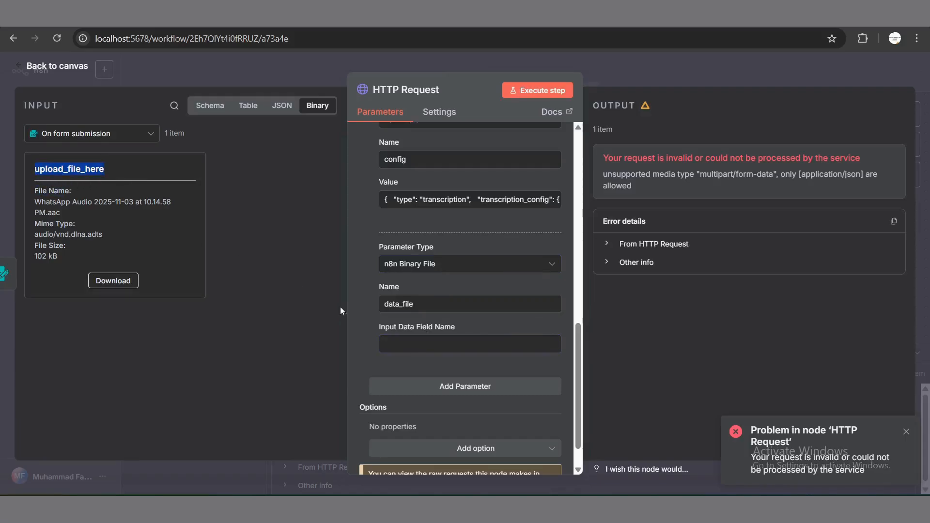
{"action": "left_click", "coordinate": [454, 344]}
{"action": "key", "text": "ctrl+v"}
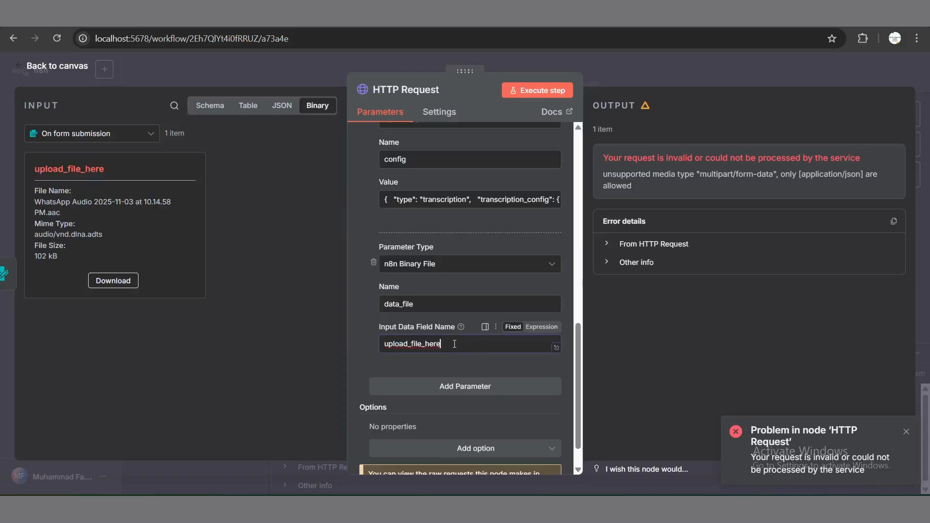
{"action": "left_click", "coordinate": [535, 90]}
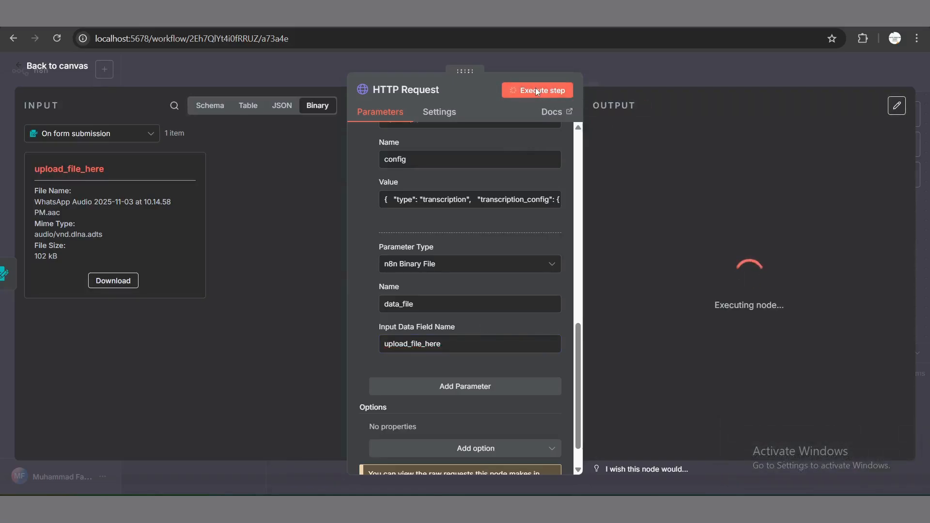
{"action": "scroll", "coordinate": [481, 321], "scroll_direction": "up", "scroll_amount": 10}
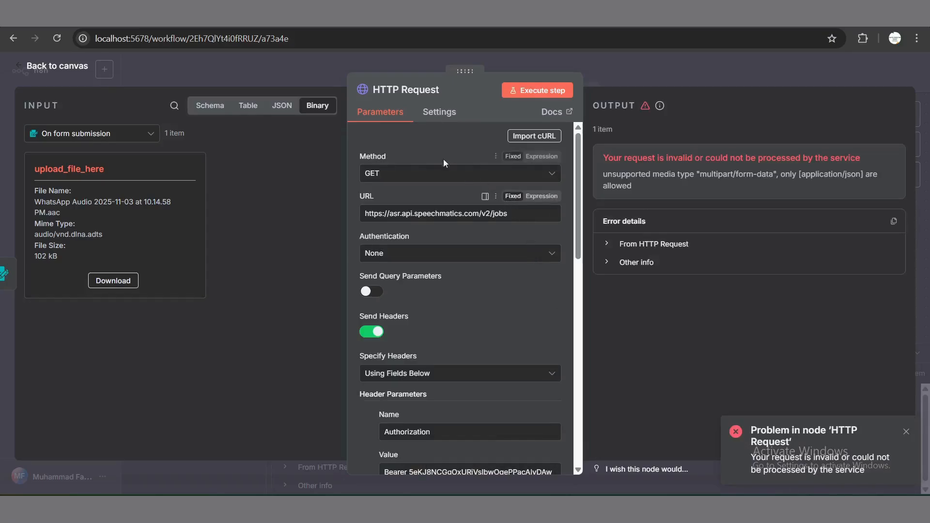
Step: Set the HTTP Request node's method to POST, execute the node again and return to the canvas
{"action": "left_click", "coordinate": [389, 178]}
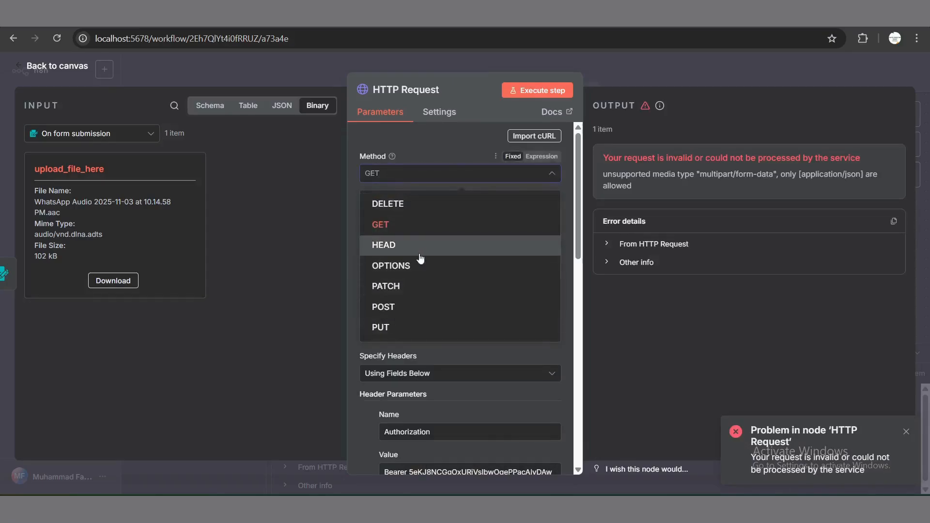
{"action": "left_click", "coordinate": [410, 306]}
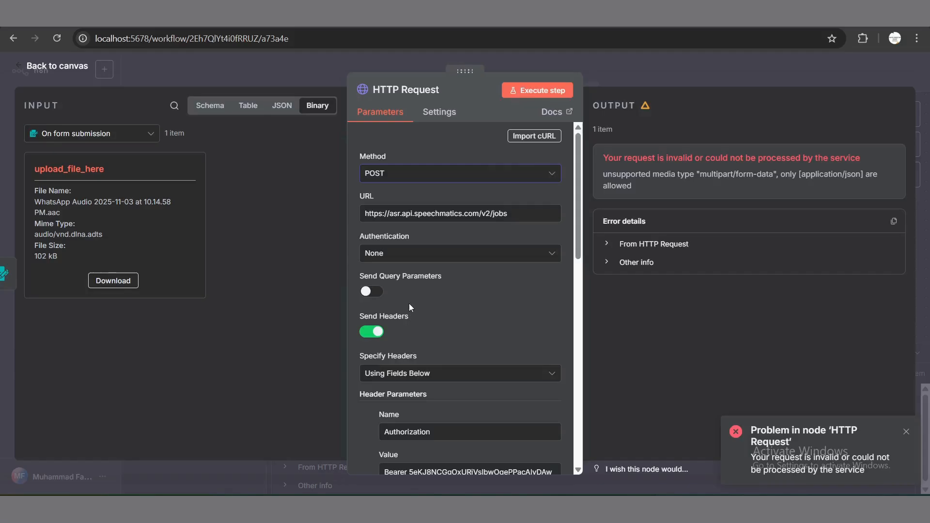
{"action": "left_click", "coordinate": [533, 94]}
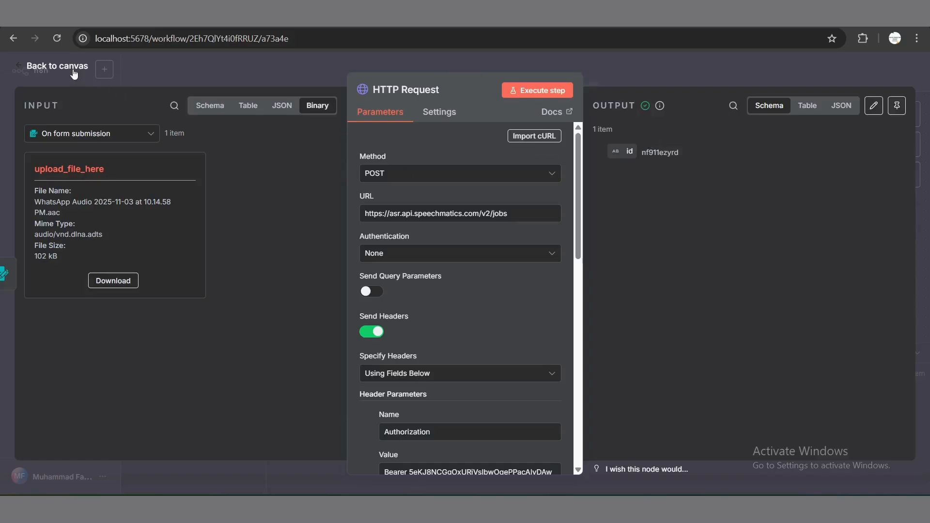
{"action": "left_click", "coordinate": [57, 66]}
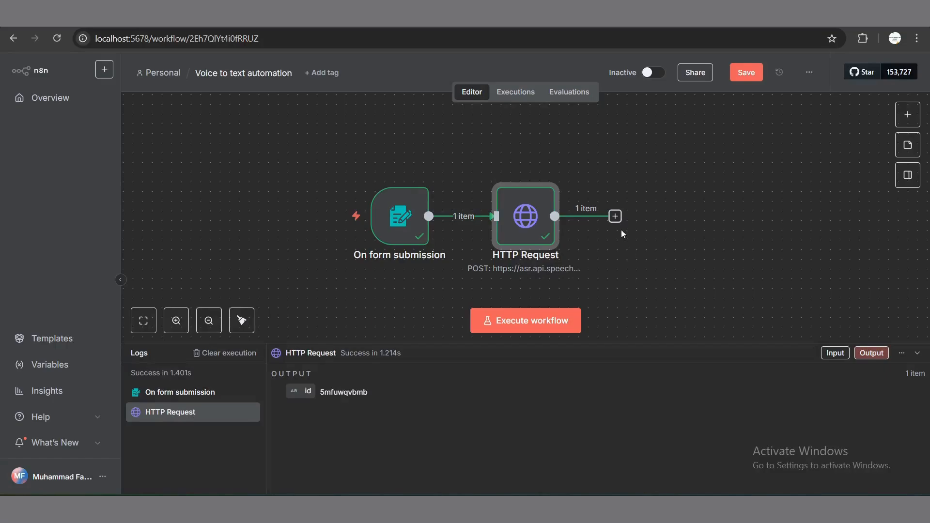
Step: Add a second HTTP Request node after the existing one and return to the canvas
{"action": "left_click", "coordinate": [614, 216]}
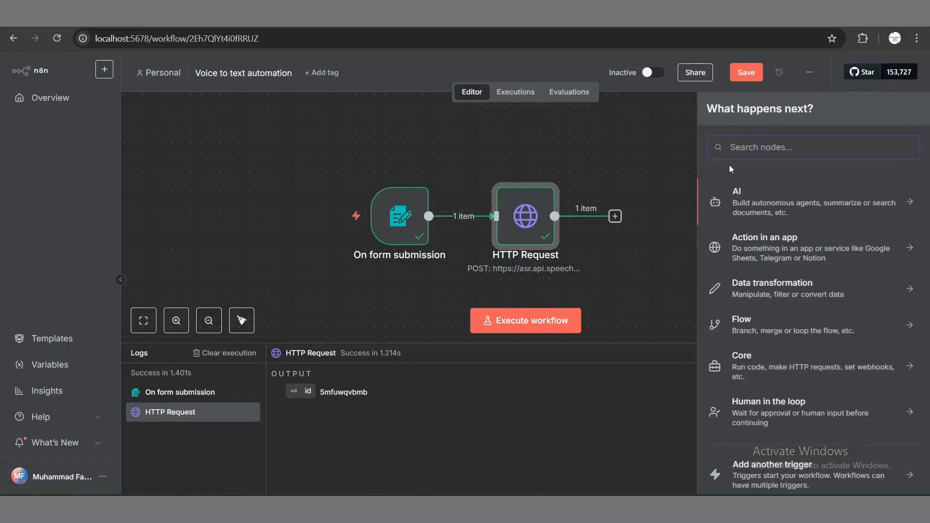
{"action": "type", "text": "http"}
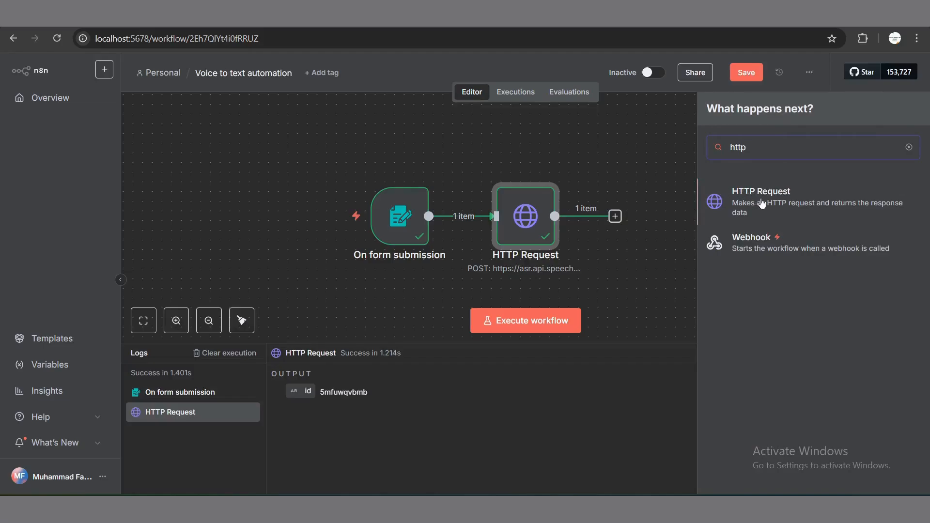
{"action": "left_click", "coordinate": [761, 199]}
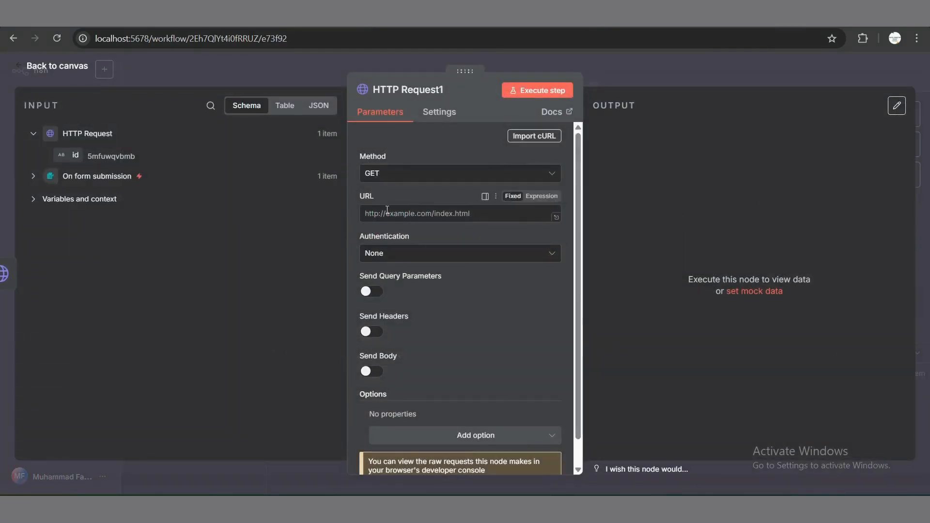
{"action": "left_click", "coordinate": [366, 213]}
{"action": "left_click", "coordinate": [53, 66]}
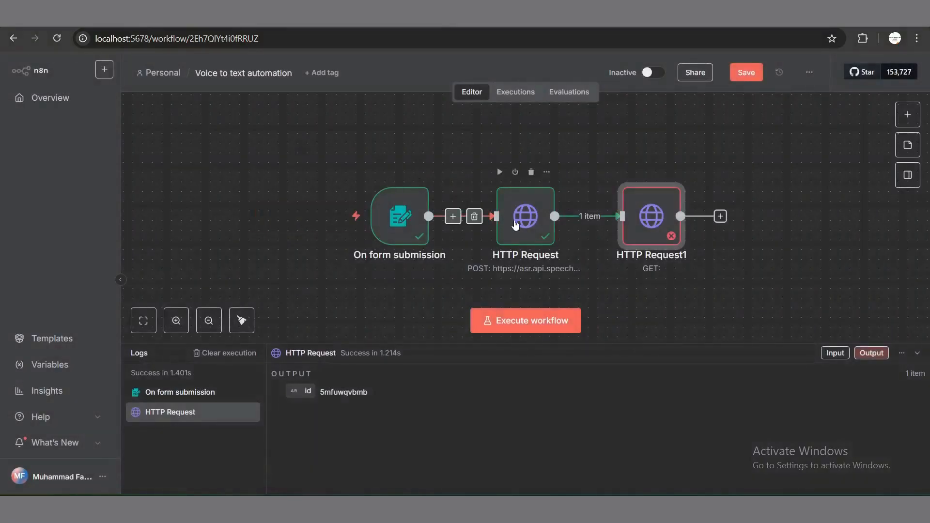
{"action": "double_click", "coordinate": [514, 223]}
{"action": "triple_click", "coordinate": [452, 216]}
{"action": "key", "text": "ctrl+c"}
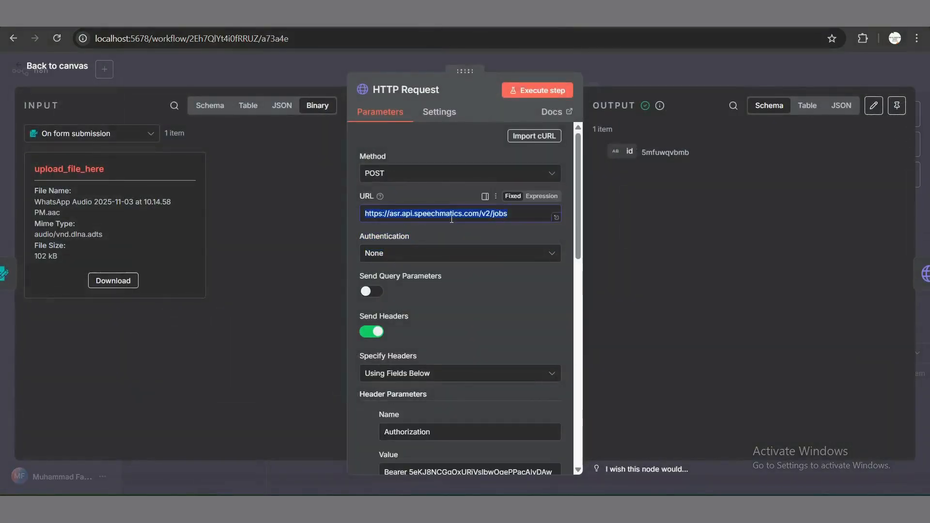
{"action": "left_click", "coordinate": [62, 72]}
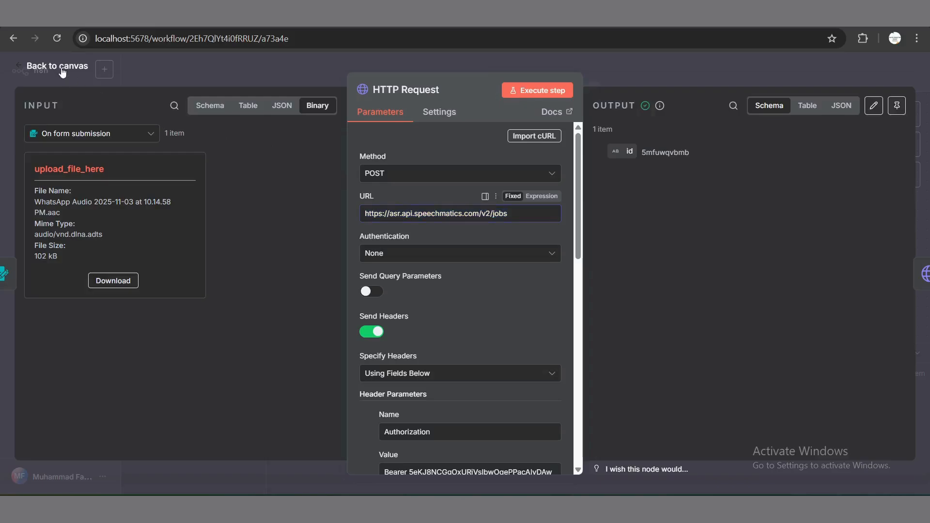
{"action": "double_click", "coordinate": [648, 228]}
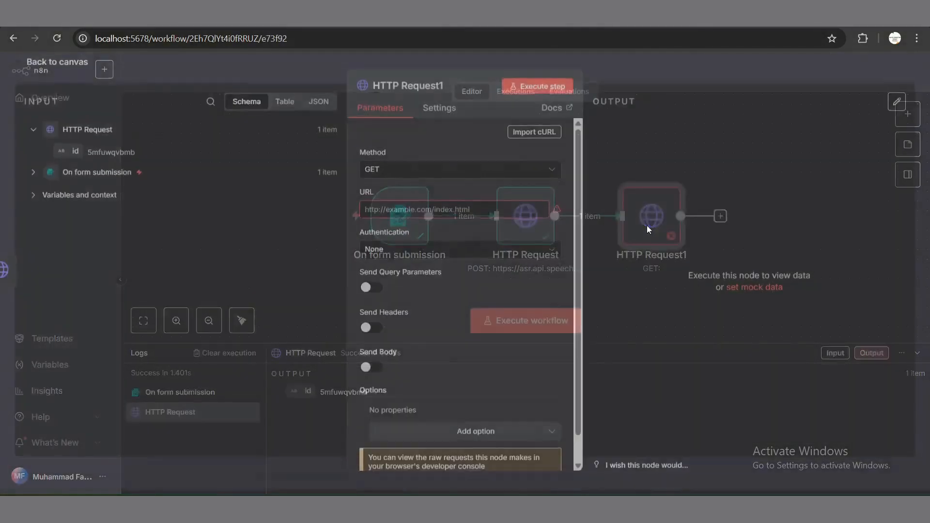
{"action": "left_click", "coordinate": [394, 219]}
{"action": "key", "text": "ctrl+v"}
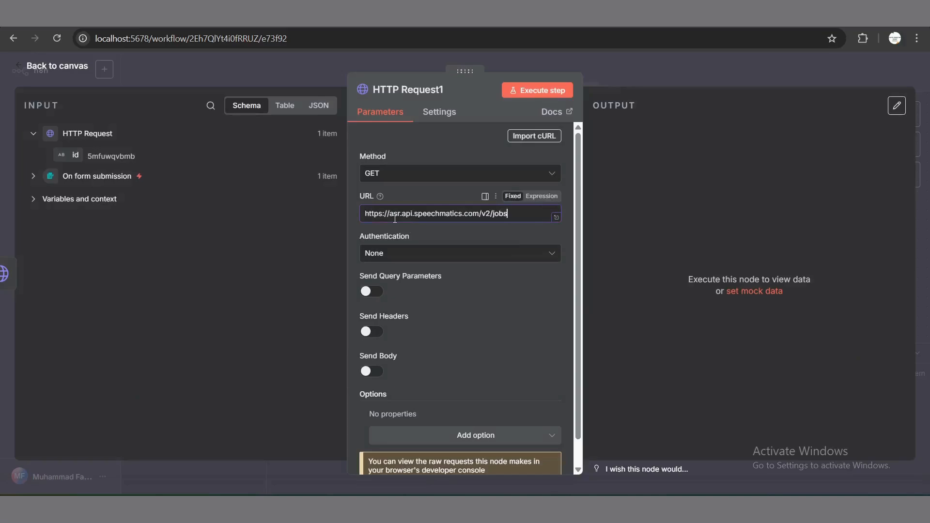
Step: Extend the second request's URL with a slash, the input's id as {{ $json.id }}, and /transcript
{"action": "type", "text": "/"}
{"action": "left_click_drag", "start_coordinate": [70, 156], "coordinate": [523, 216]}
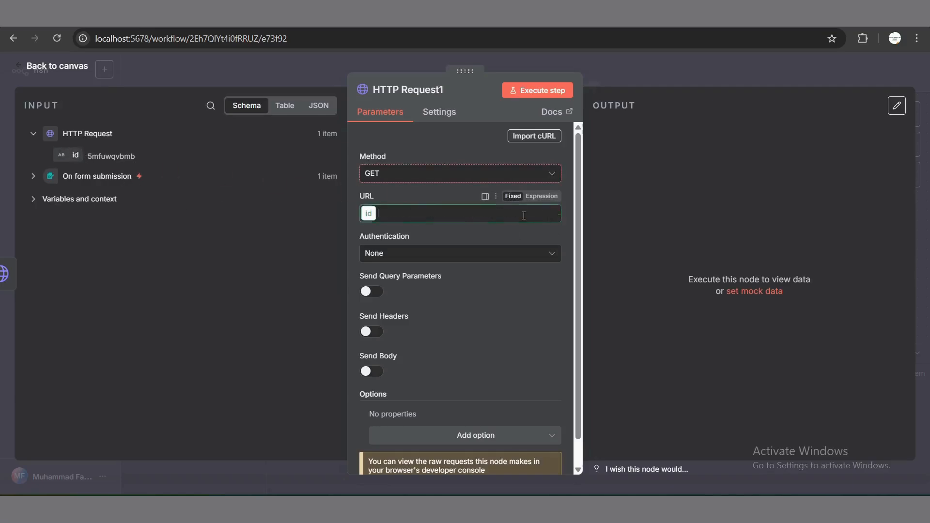
{"action": "left_click", "coordinate": [394, 225]}
{"action": "key", "text": "BackSpace"}
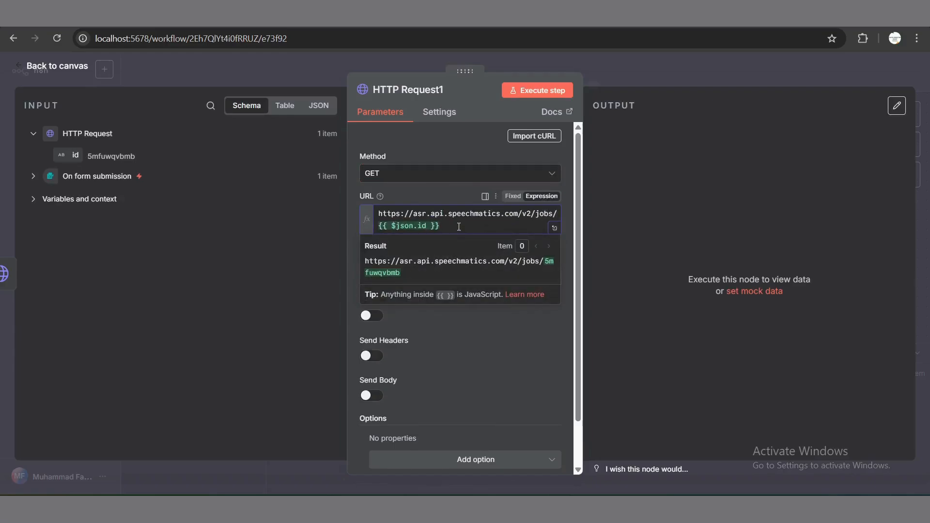
{"action": "type", "text": "/transcript"}
{"action": "left_click", "coordinate": [461, 321]}
Step: Enable Send Headers in the second HTTP Request node and return to the canvas
{"action": "scroll", "coordinate": [461, 321], "scroll_direction": "down", "scroll_amount": 2}
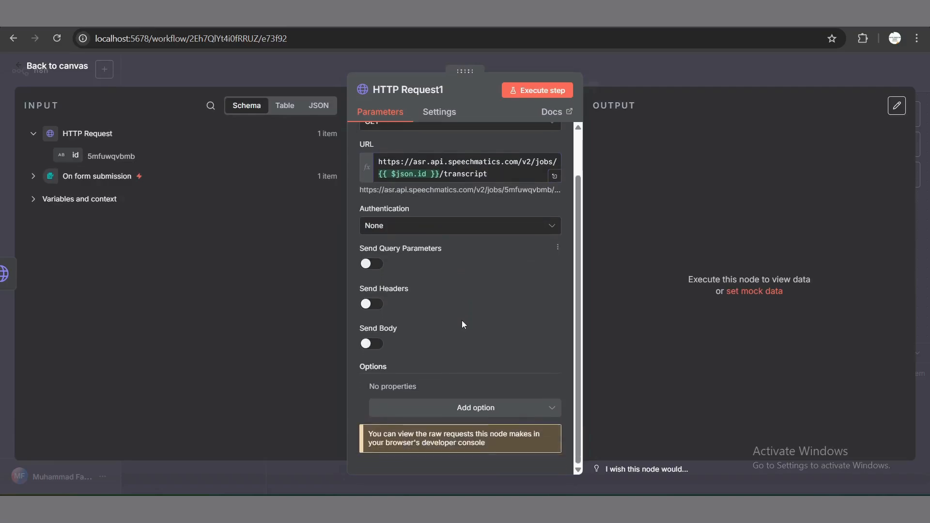
{"action": "left_click", "coordinate": [371, 304]}
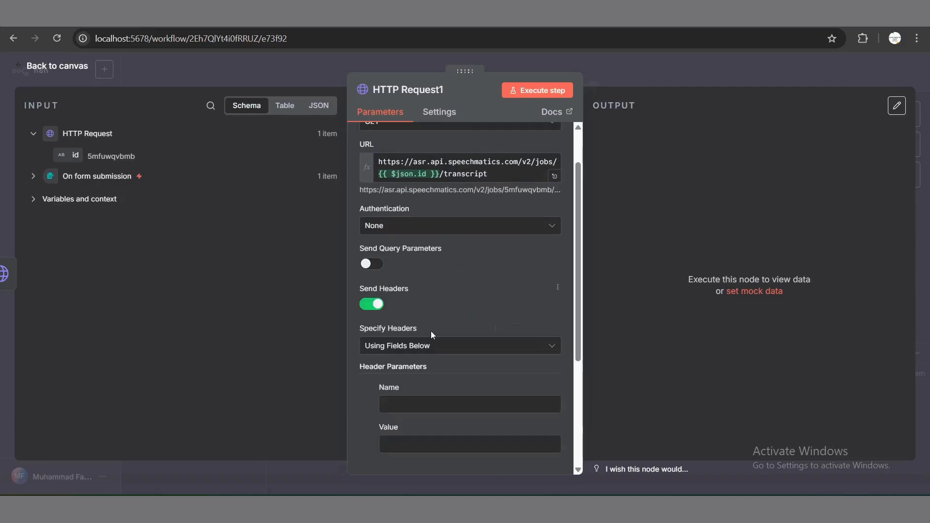
{"action": "scroll", "coordinate": [431, 330], "scroll_direction": "down", "scroll_amount": 2}
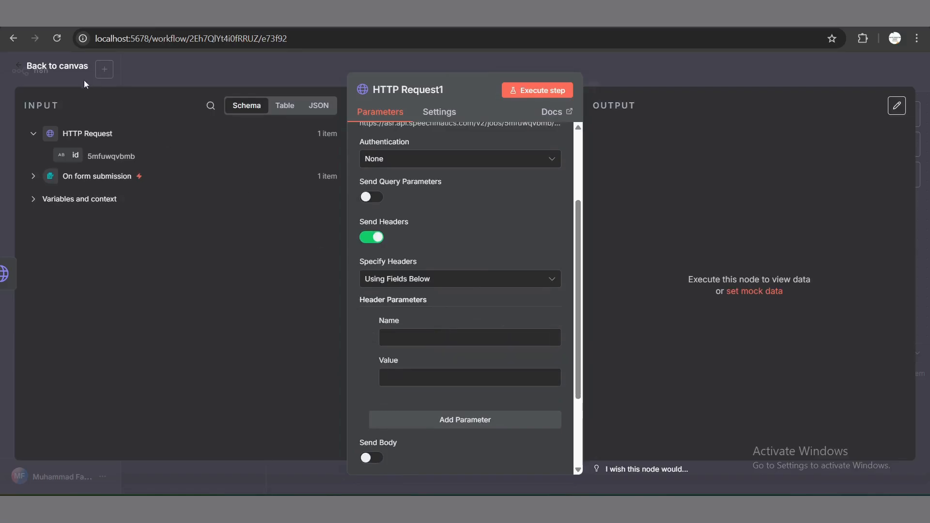
{"action": "left_click", "coordinate": [67, 72]}
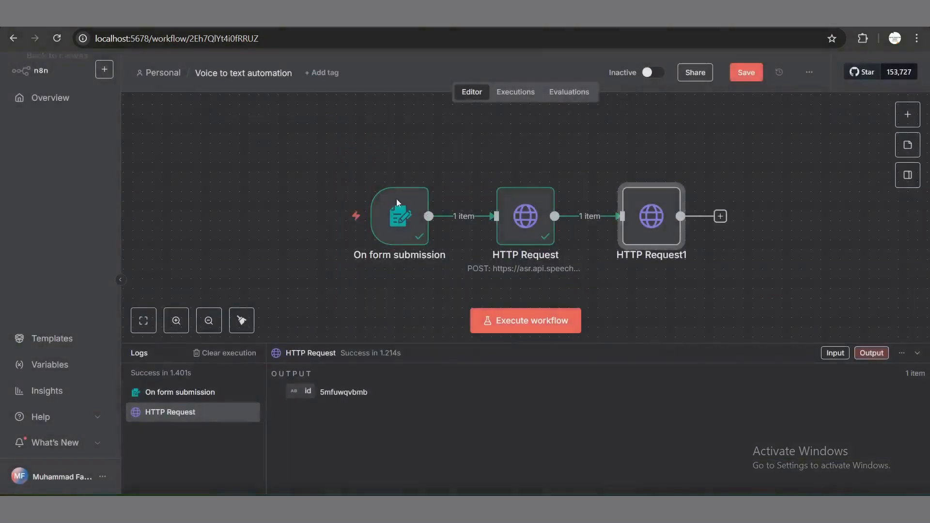
Step: Copy the header name Authorization from the first HTTP Request node and paste it as the second node's header name
{"action": "left_click", "coordinate": [514, 221]}
{"action": "double_click", "coordinate": [514, 221]}
{"action": "scroll", "coordinate": [461, 383], "scroll_direction": "down", "scroll_amount": 5}
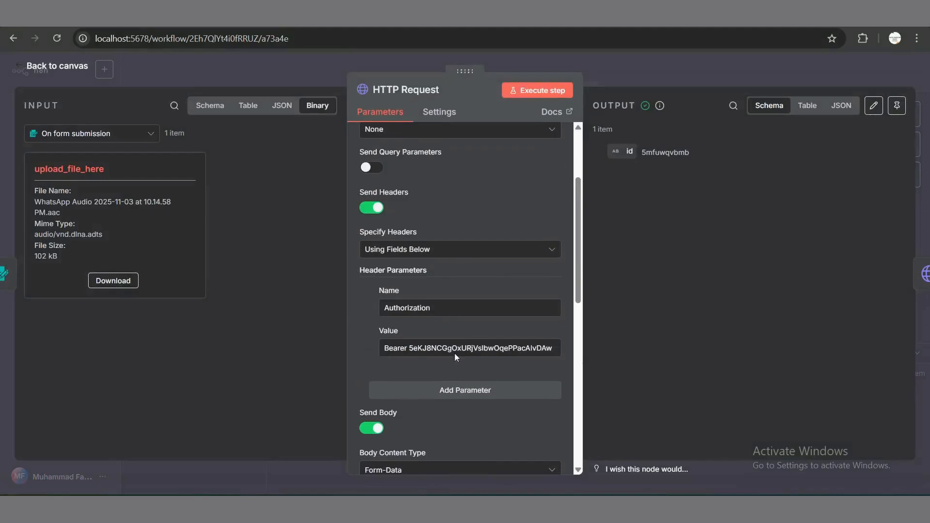
{"action": "double_click", "coordinate": [439, 310]}
{"action": "key", "text": "ctrl+c"}
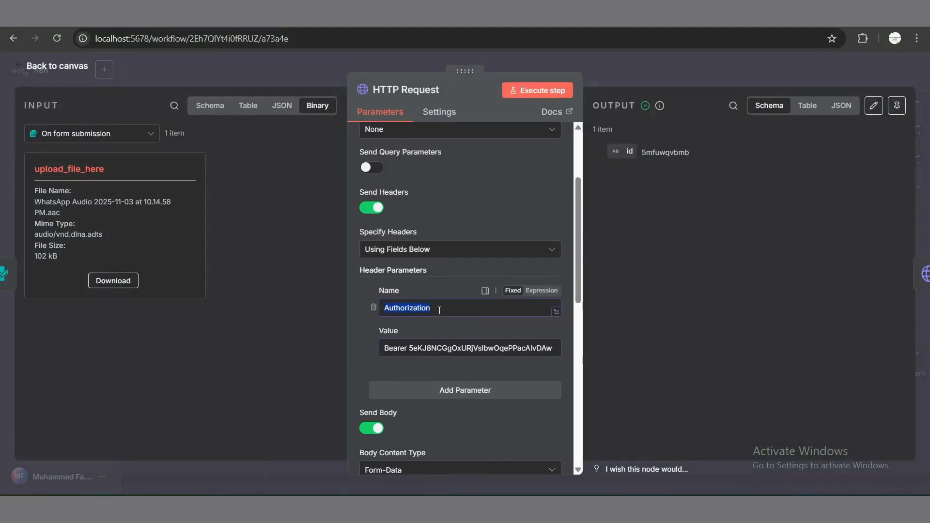
{"action": "left_click", "coordinate": [67, 72]}
{"action": "double_click", "coordinate": [649, 214]}
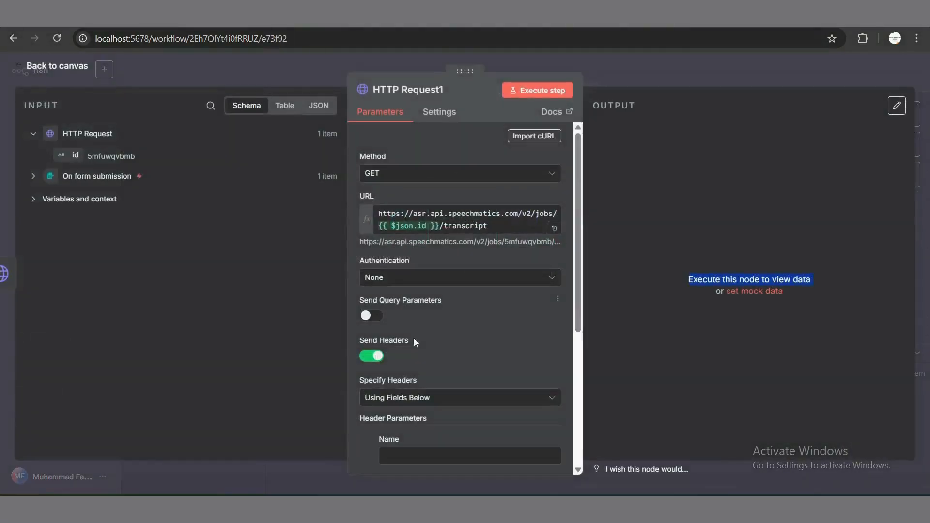
{"action": "left_click", "coordinate": [426, 456]}
{"action": "key", "text": "ctrl+v"}
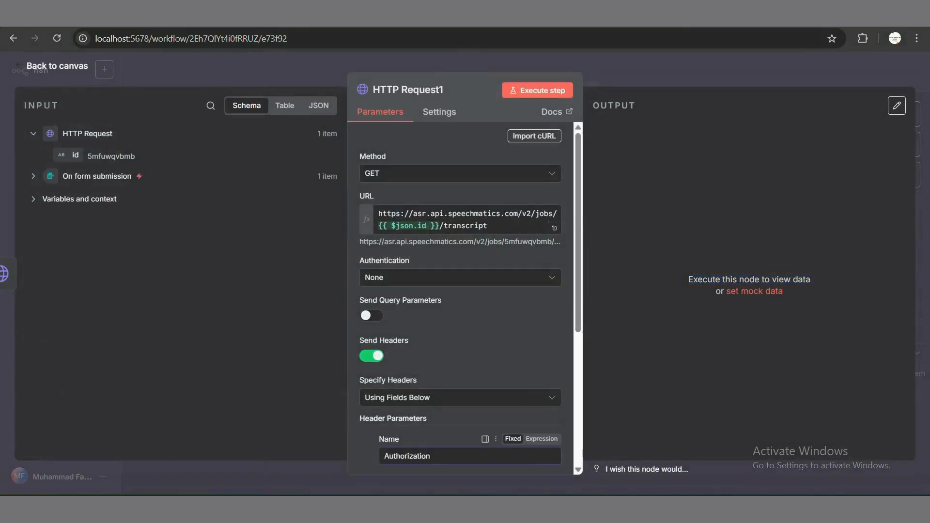
Step: Copy the Authorization header's bearer token value from the first HTTP Request node and paste it as the second node's header value
{"action": "left_click", "coordinate": [66, 72]}
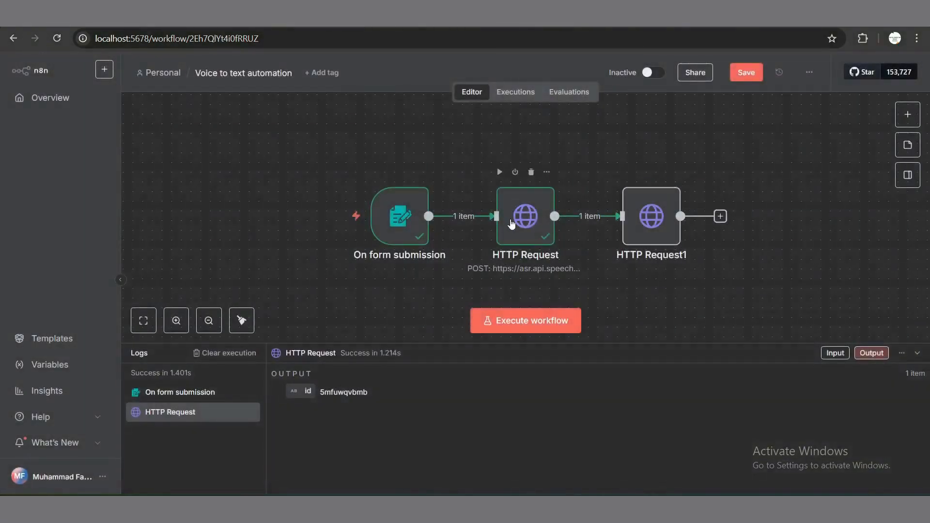
{"action": "double_click", "coordinate": [511, 222]}
{"action": "scroll", "coordinate": [406, 380], "scroll_direction": "down", "scroll_amount": 3}
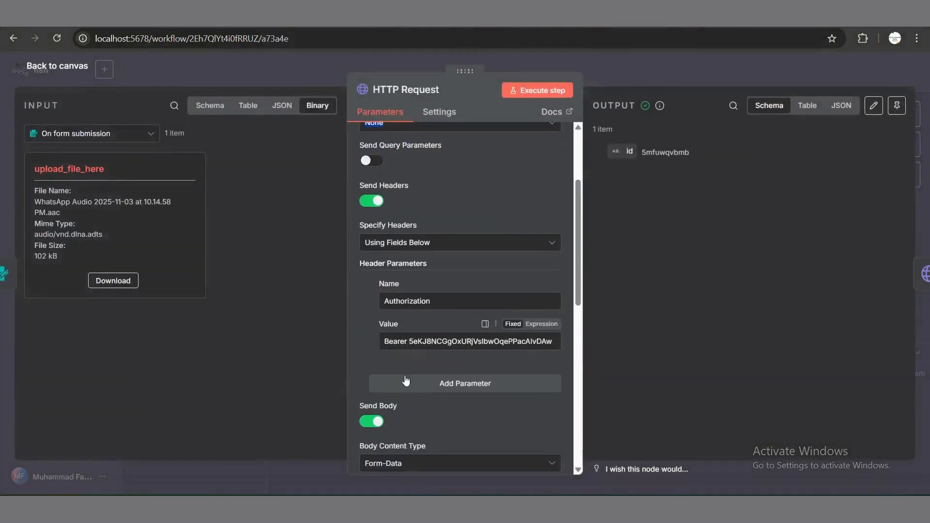
{"action": "triple_click", "coordinate": [420, 342]}
{"action": "left_click", "coordinate": [82, 69]}
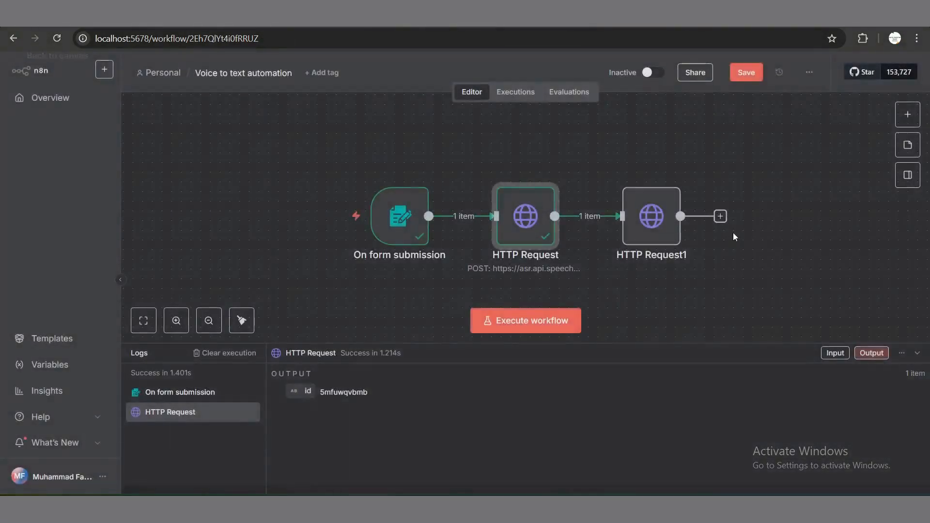
{"action": "double_click", "coordinate": [659, 239]}
{"action": "scroll", "coordinate": [454, 319], "scroll_direction": "down", "scroll_amount": 5}
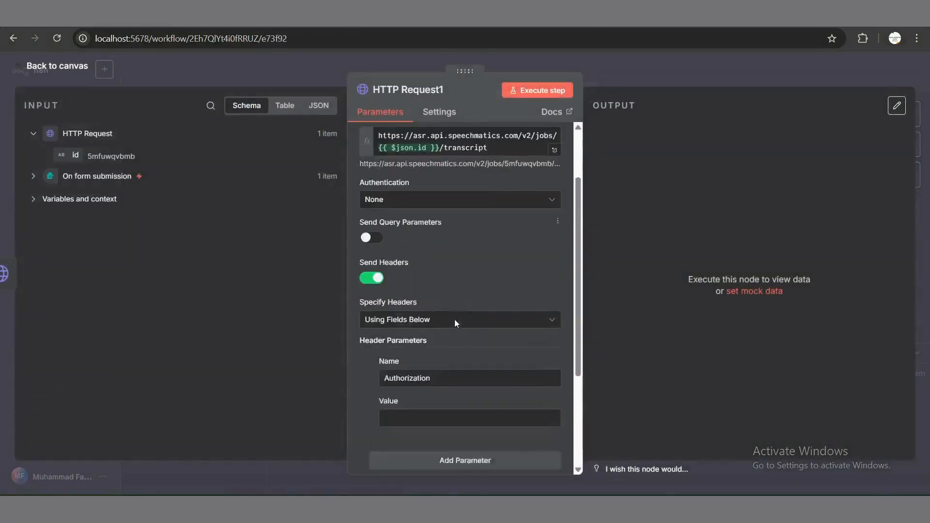
{"action": "left_click", "coordinate": [443, 347]}
{"action": "key", "text": "ctrl+v"}
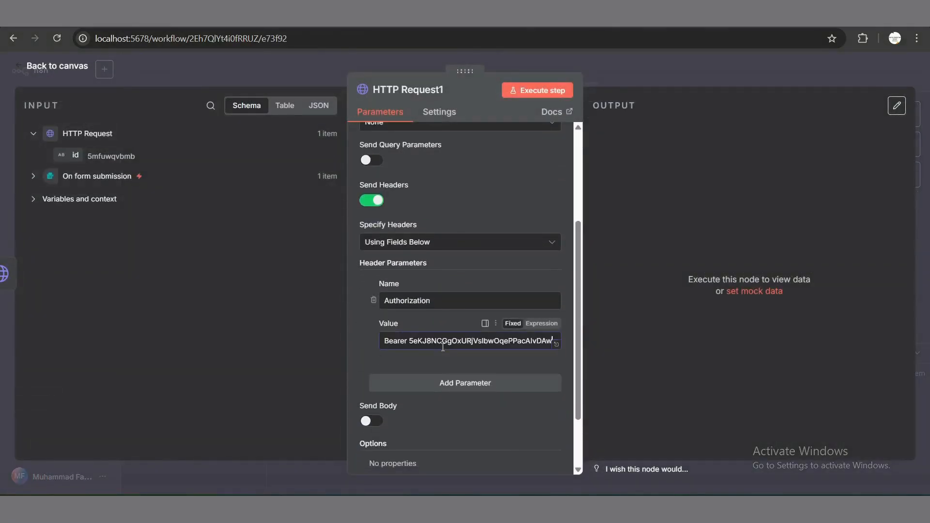
Step: Execute the second HTTP Request node, check the transcribed words in the output's results, and return to the canvas
{"action": "scroll", "coordinate": [510, 178], "scroll_direction": "up", "scroll_amount": 2}
{"action": "scroll", "coordinate": [510, 182], "scroll_direction": "up", "scroll_amount": 2}
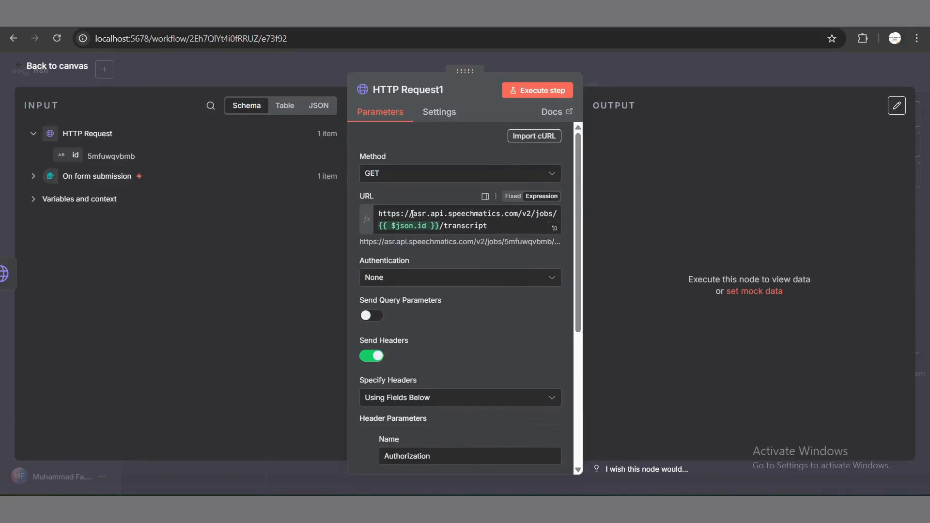
{"action": "left_click", "coordinate": [538, 94]}
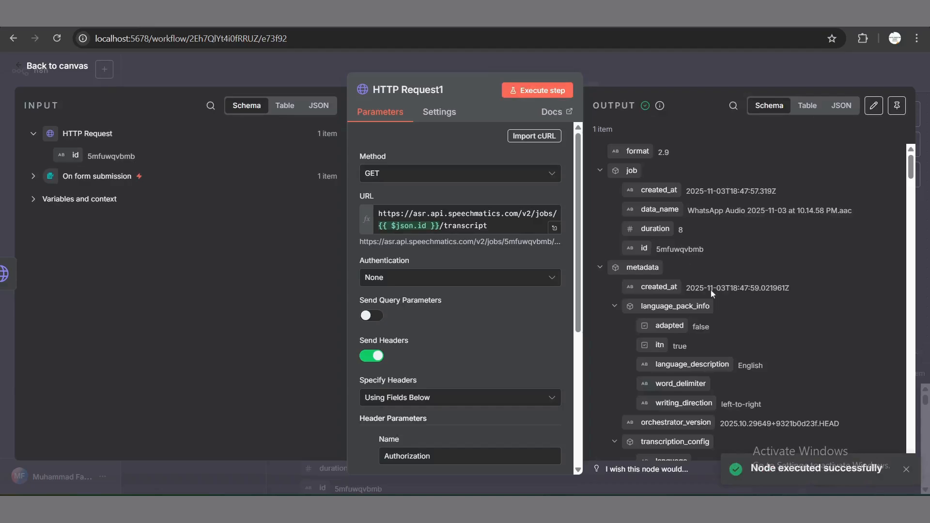
{"action": "scroll", "coordinate": [747, 310], "scroll_direction": "down", "scroll_amount": 6}
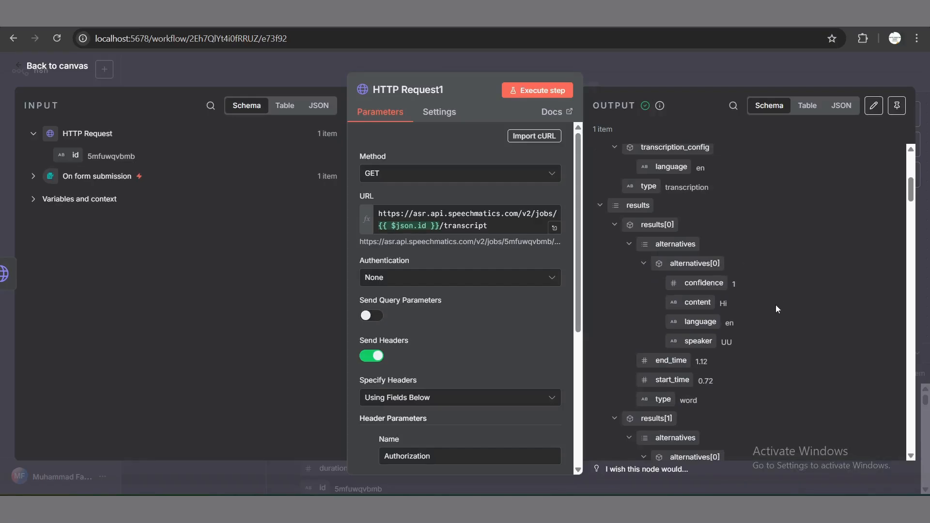
{"action": "scroll", "coordinate": [777, 309], "scroll_direction": "down", "scroll_amount": 2}
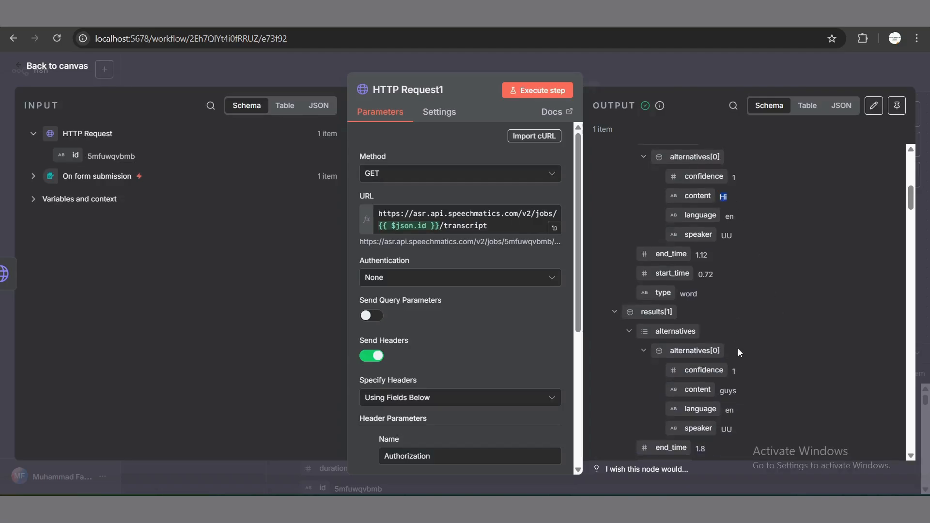
{"action": "scroll", "coordinate": [738, 388], "scroll_direction": "down", "scroll_amount": 1}
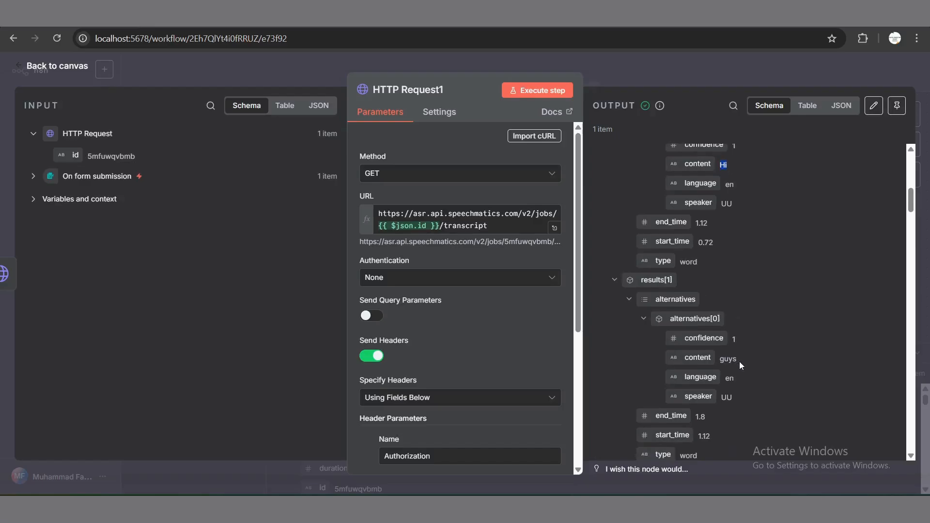
{"action": "left_click_drag", "start_coordinate": [739, 361], "coordinate": [720, 362]}
{"action": "left_click", "coordinate": [62, 67]}
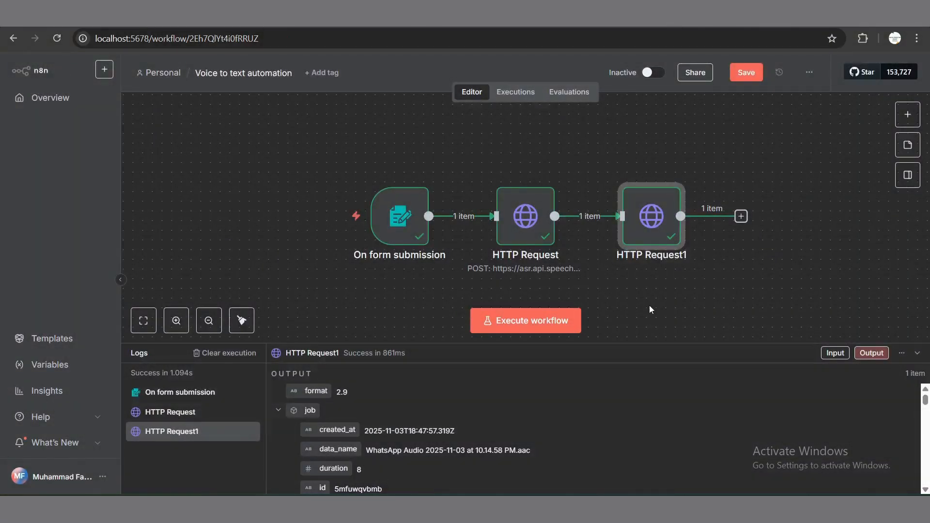
Step: Add a Code node after the second HTTP Request node
{"action": "left_click", "coordinate": [740, 216]}
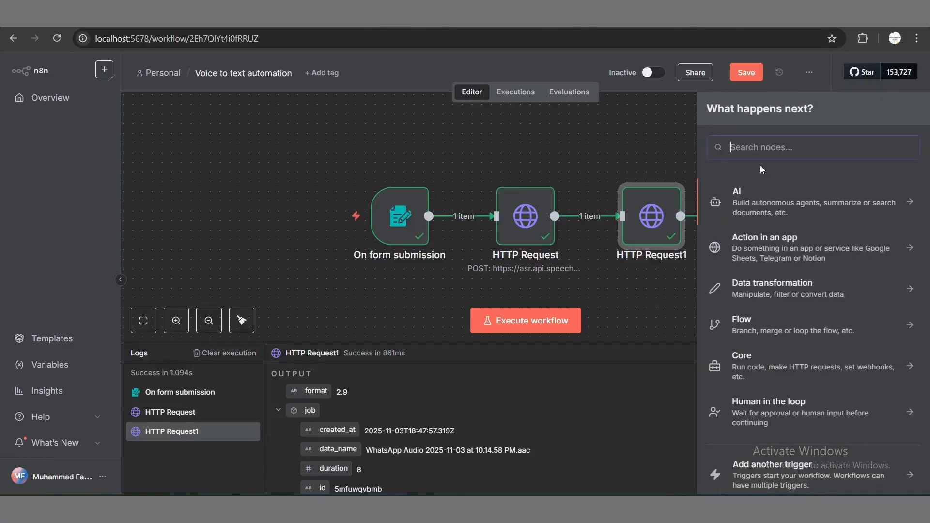
{"action": "type", "text": "cod"}
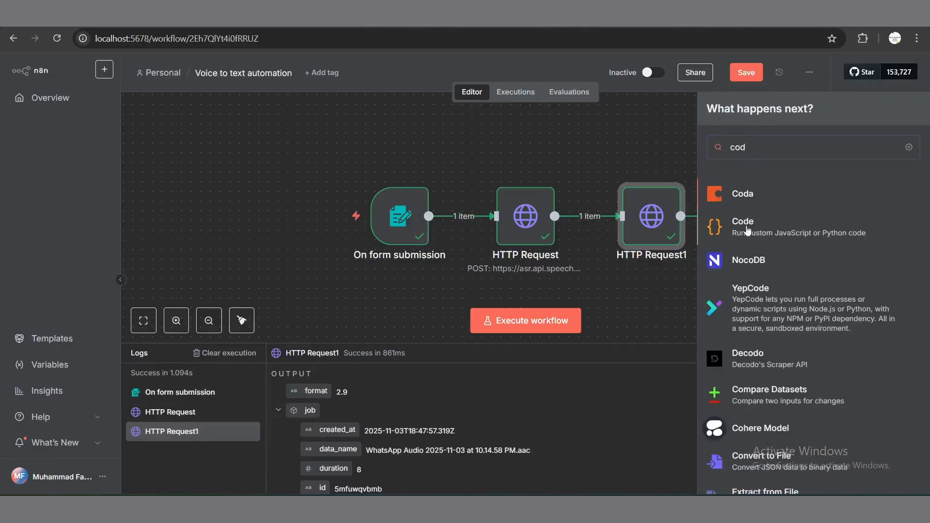
{"action": "left_click", "coordinate": [748, 227]}
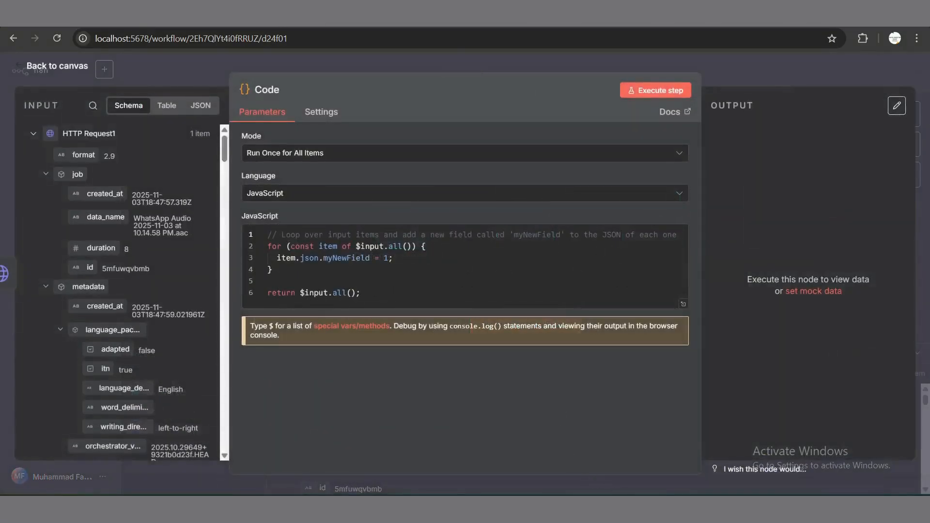
Step: Copy the "Combine all words into one string" script from Notepad and replace the Code node's default JavaScript with it
{"action": "key", "text": "alt+Tab"}
{"action": "key", "text": "ctrl+a"}
{"action": "key", "text": "ctrl+c"}
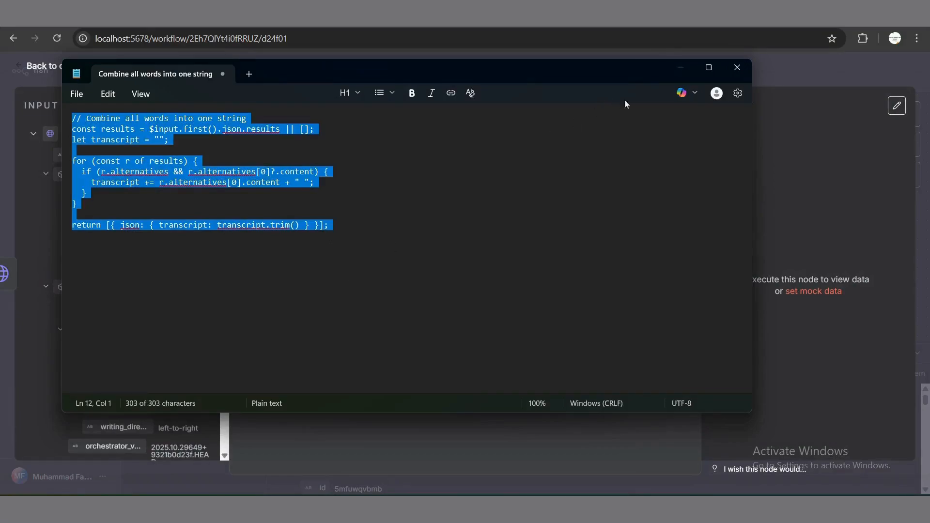
{"action": "left_click", "coordinate": [680, 68]}
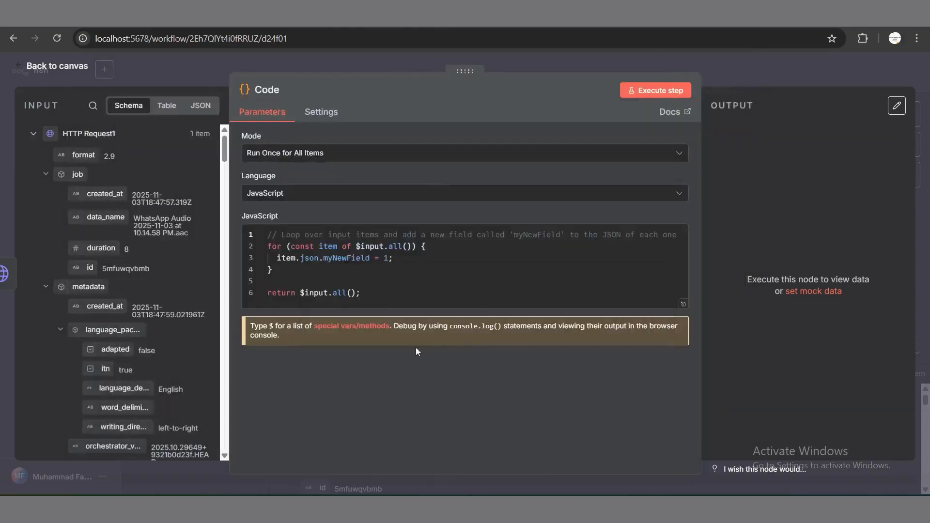
{"action": "left_click", "coordinate": [415, 347]}
{"action": "key", "text": "ctrl+a"}
{"action": "key", "text": "ctrl+v"}
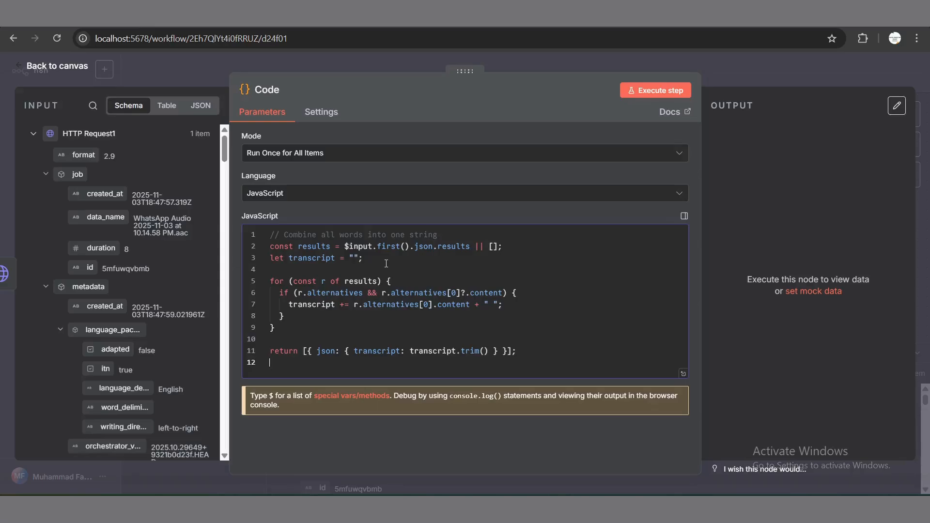
Step: Execute the Code node, check the combined transcript in its output, and return to the canvas
{"action": "left_click", "coordinate": [646, 94]}
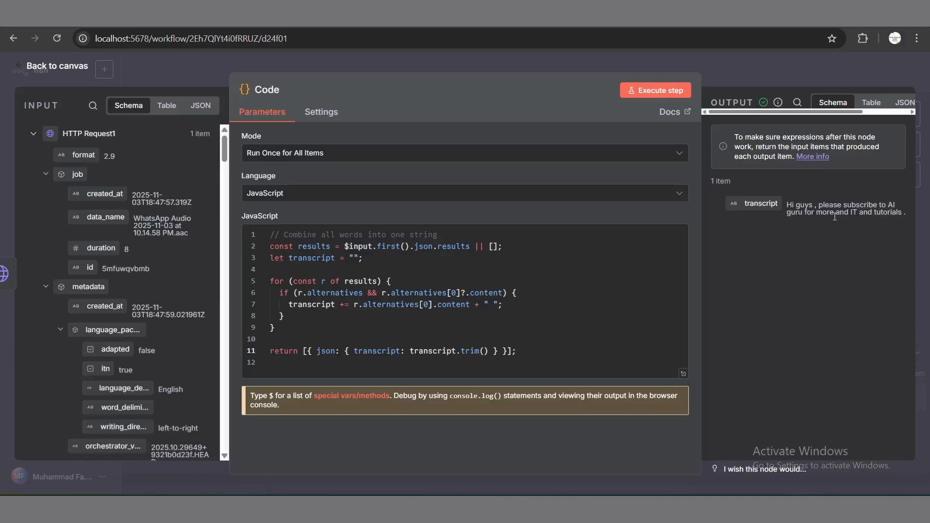
{"action": "left_click_drag", "start_coordinate": [834, 217], "coordinate": [858, 217]}
{"action": "left_click", "coordinate": [61, 67]}
Step: Add an AI Agent node after the Code node
{"action": "mouse_move", "coordinate": [746, 180]}
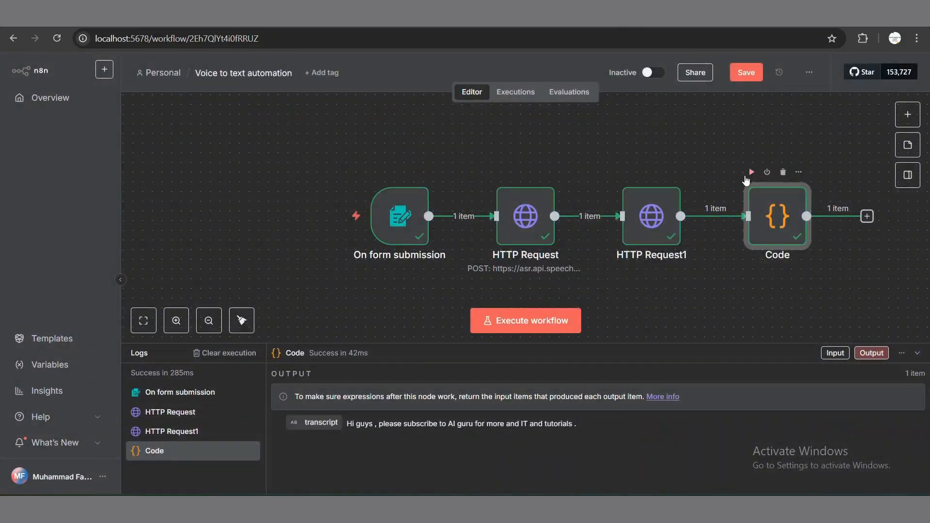
{"action": "scroll", "coordinate": [811, 284], "scroll_direction": "right", "scroll_amount": 5}
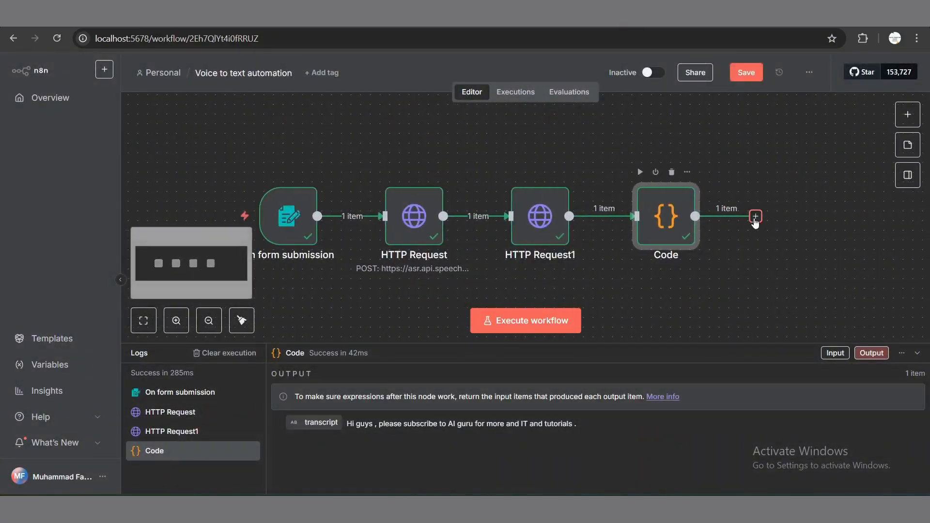
{"action": "left_click", "coordinate": [754, 216]}
{"action": "type", "text": "ai "}
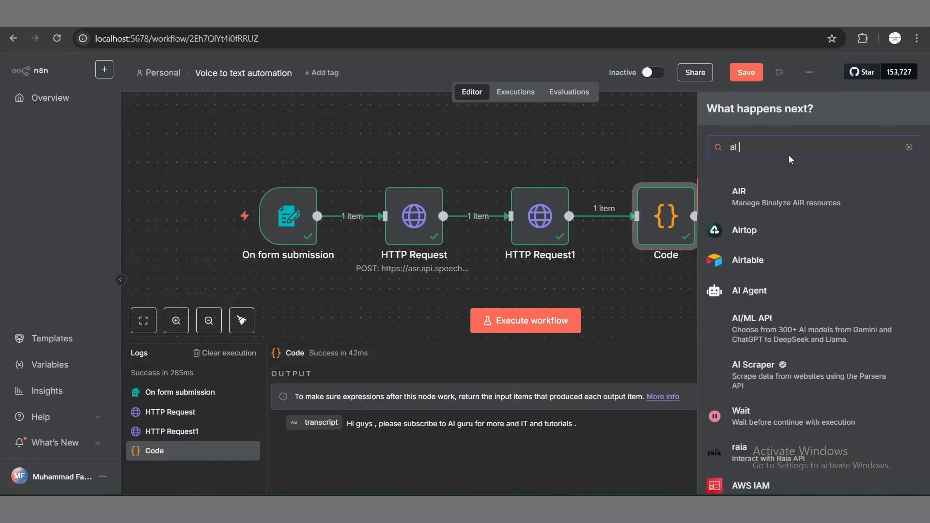
{"action": "type", "text": "agen"}
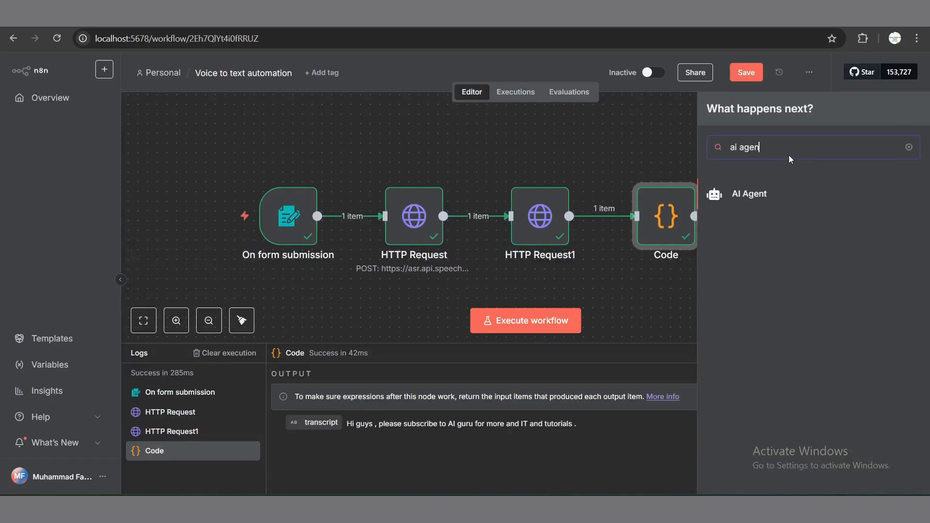
{"action": "left_click", "coordinate": [747, 196]}
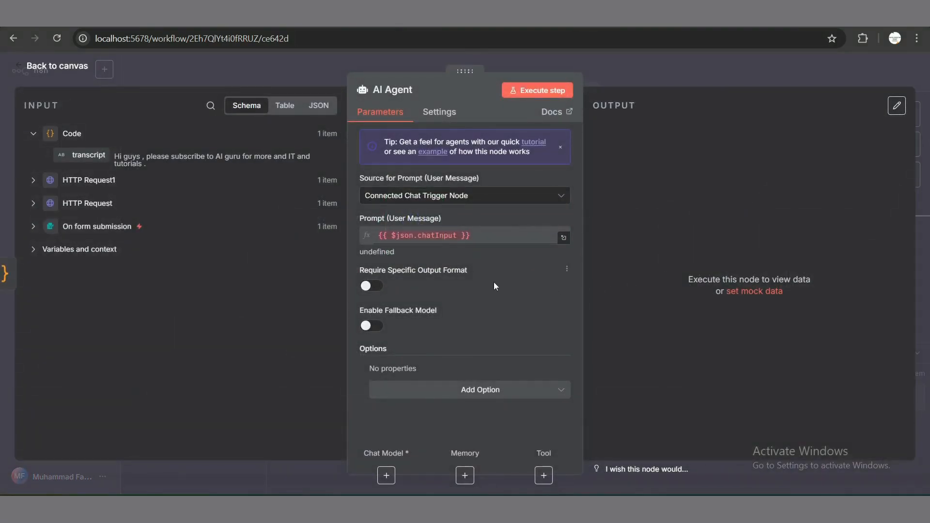
Step: Attach a Google Gemini Chat Model to the AI Agent as its chat model
{"action": "left_click", "coordinate": [386, 476]}
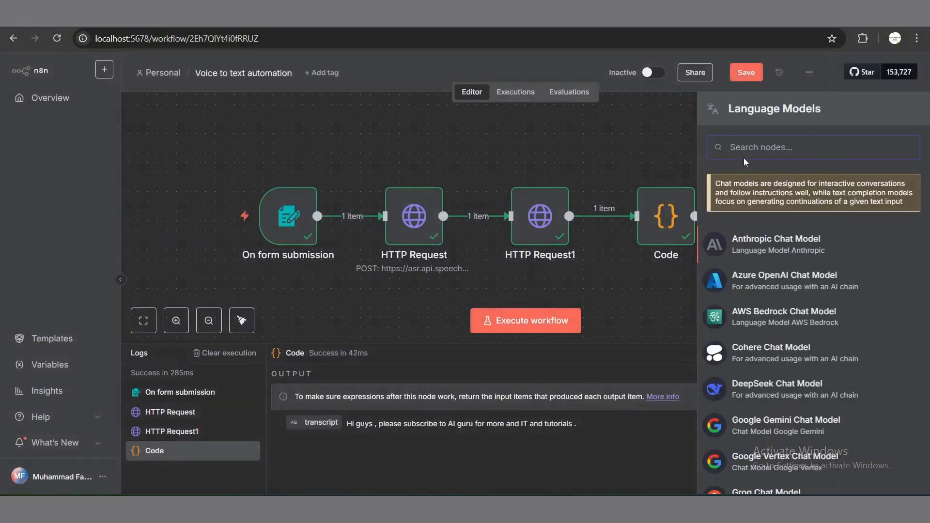
{"action": "type", "text": "geme"}
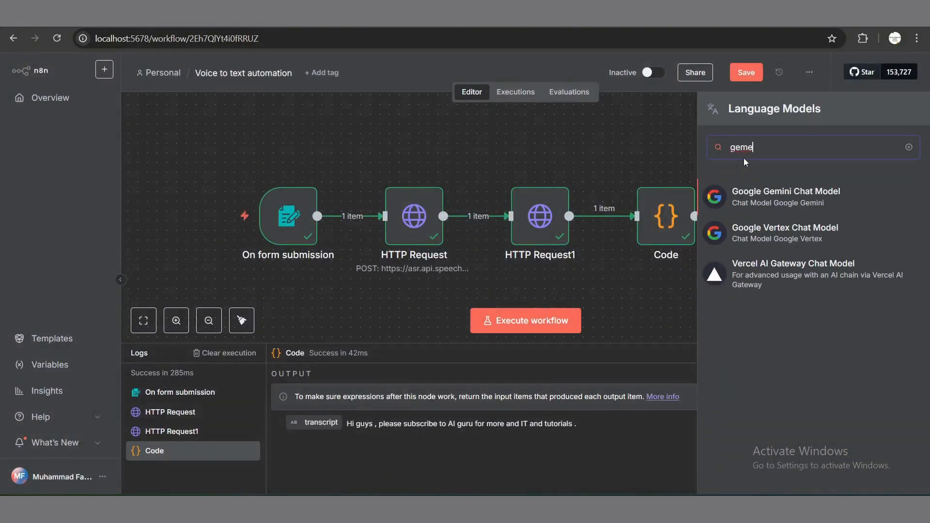
{"action": "left_click", "coordinate": [757, 203]}
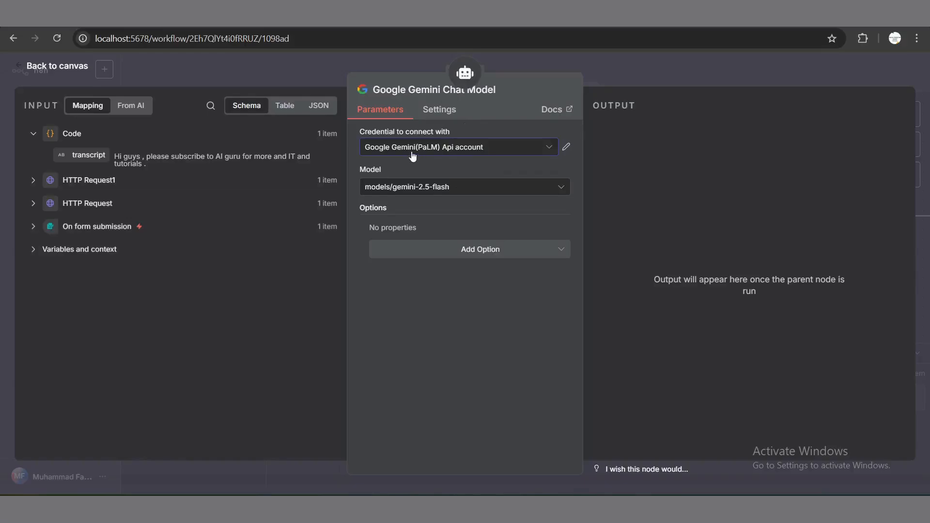
{"action": "left_click", "coordinate": [448, 153]}
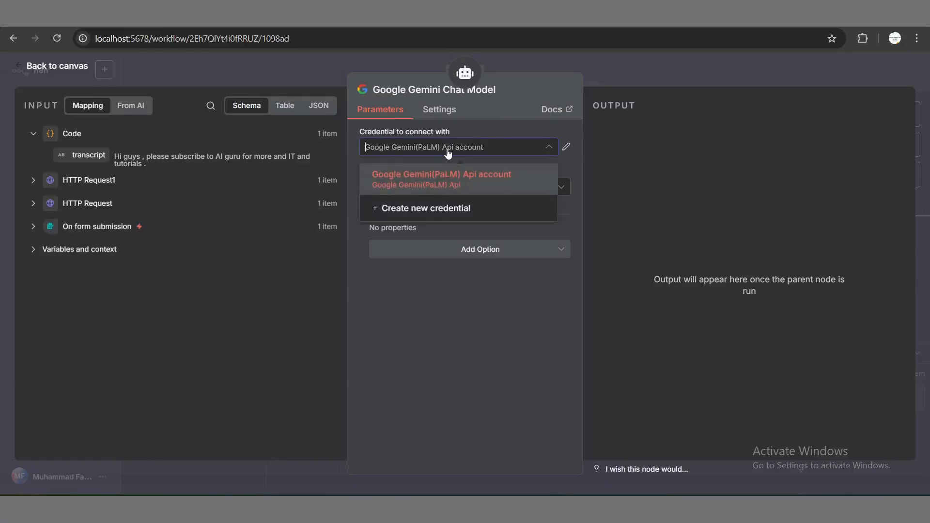
{"action": "left_click", "coordinate": [408, 208]}
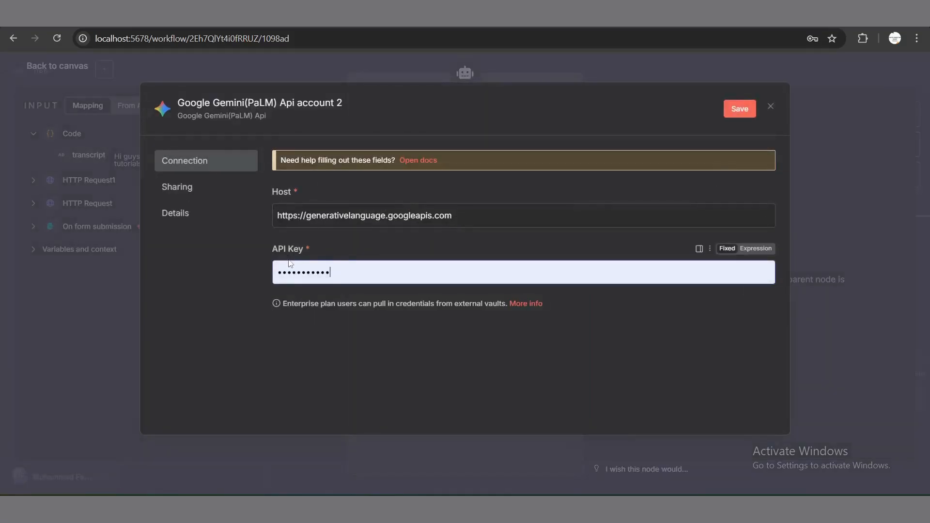
{"action": "key", "text": "ctrl+Tab"}
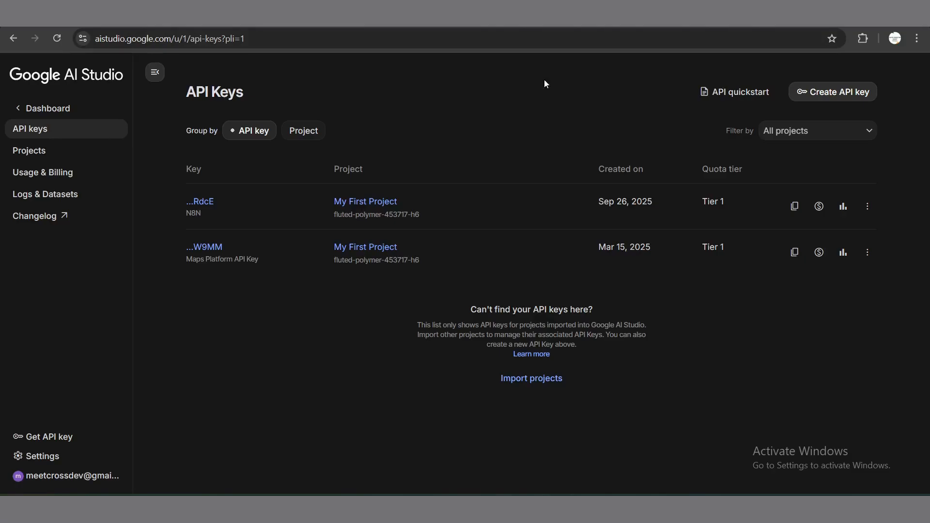
{"action": "left_click", "coordinate": [818, 94]}
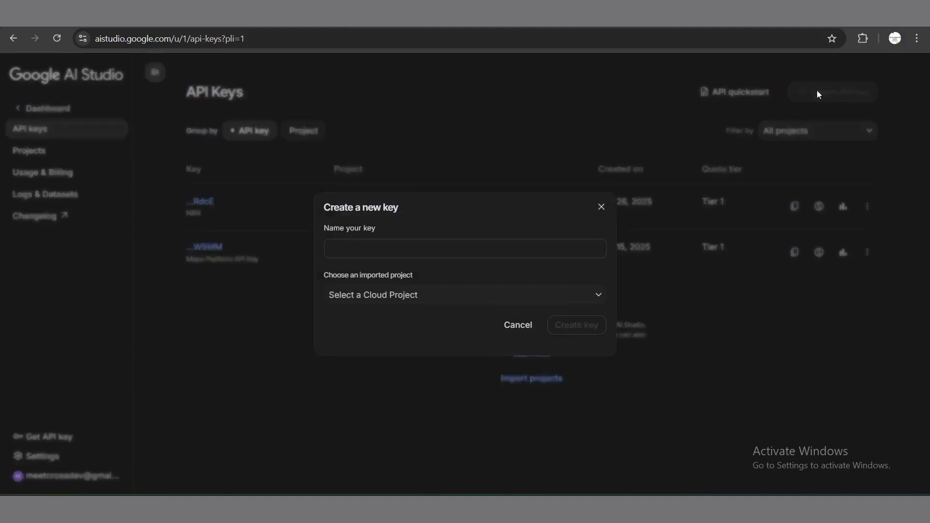
{"action": "left_click", "coordinate": [457, 250]}
{"action": "type", "text": "n8n"}
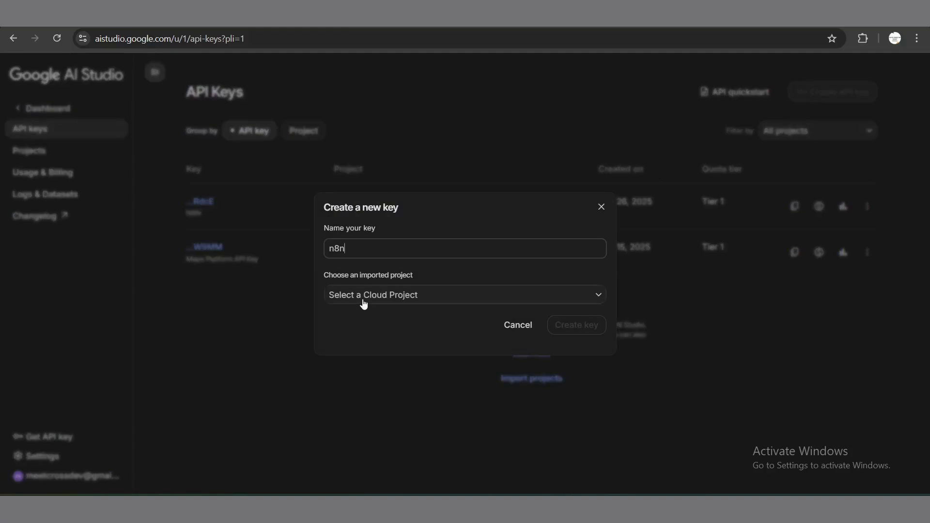
{"action": "left_click", "coordinate": [406, 300]}
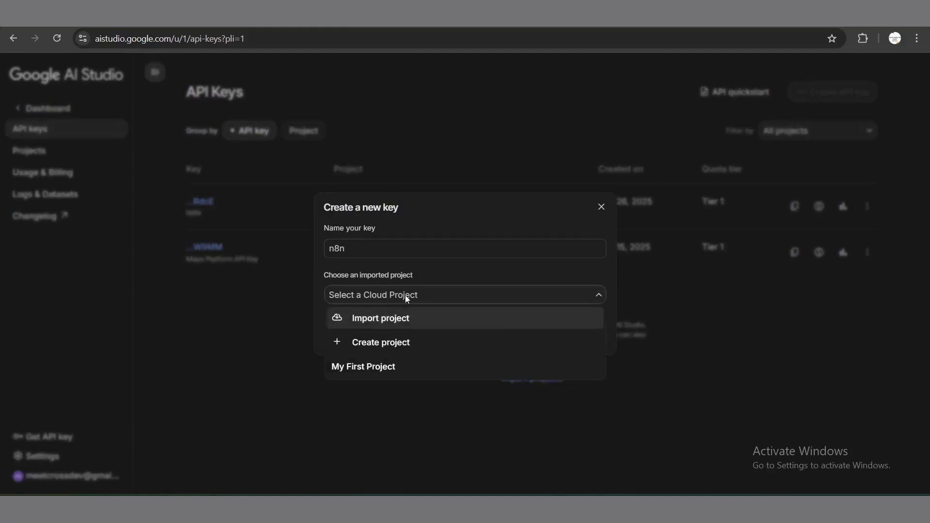
{"action": "left_click", "coordinate": [394, 370]}
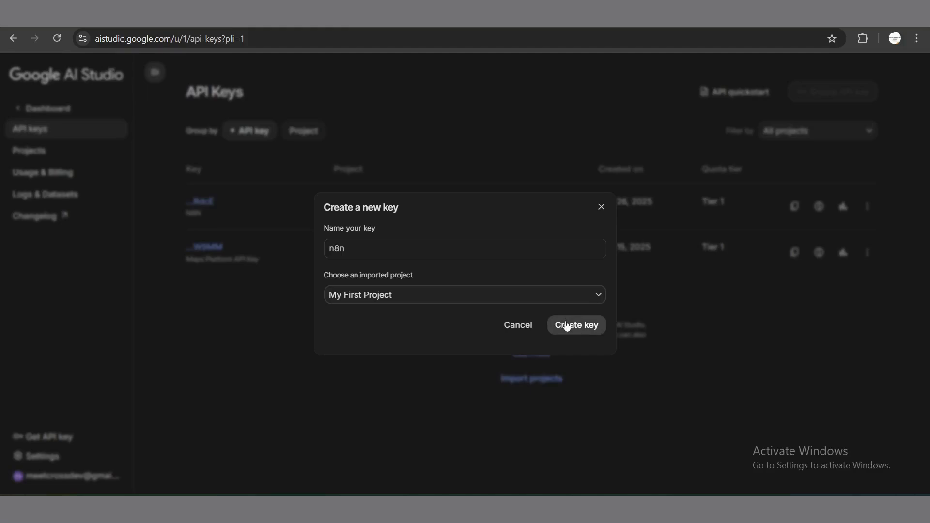
{"action": "left_click", "coordinate": [601, 208]}
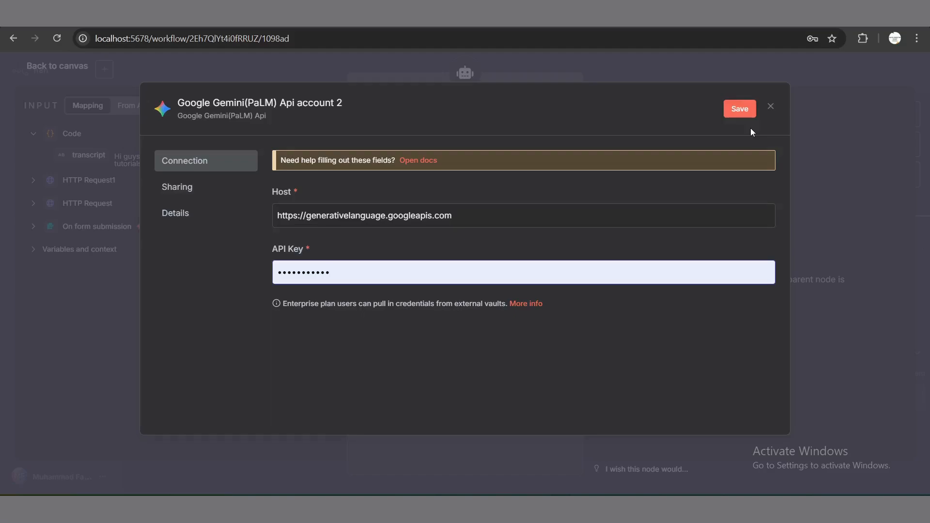
{"action": "left_click", "coordinate": [770, 106]}
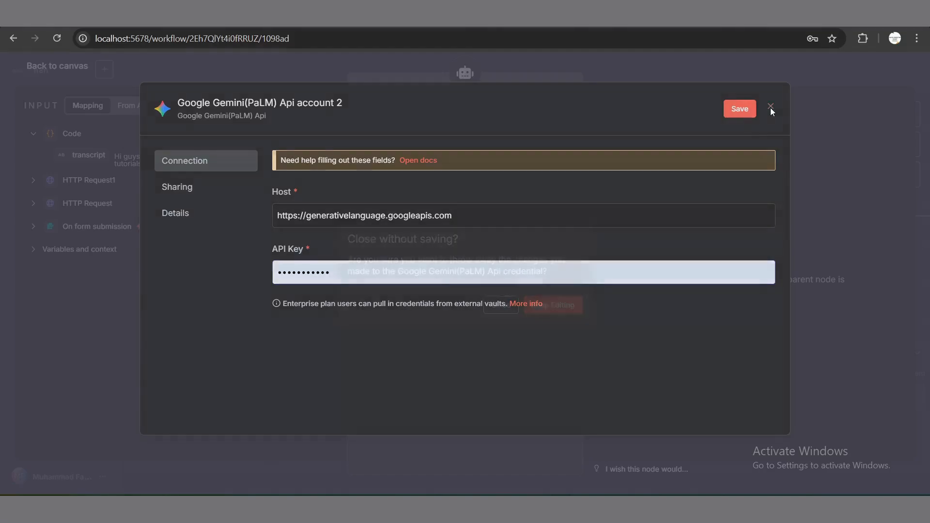
{"action": "left_click", "coordinate": [499, 310]}
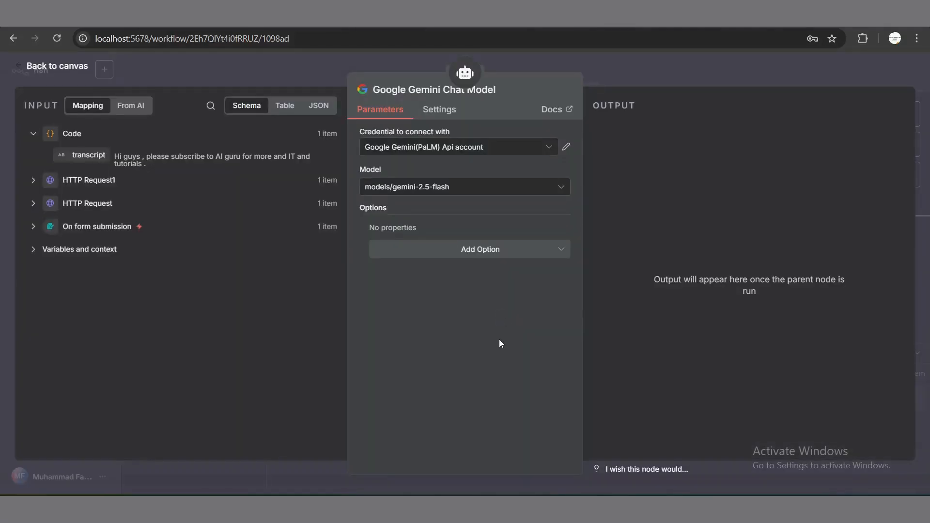
Step: Set the AI Agent's prompt source to Define below and map the Code node's transcript field as the user message
{"action": "left_click", "coordinate": [58, 66]}
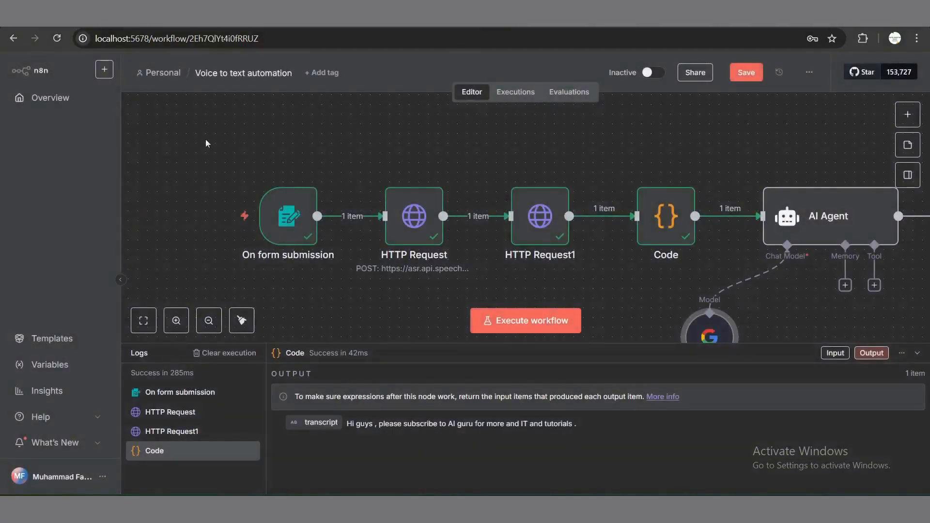
{"action": "double_click", "coordinate": [833, 218]}
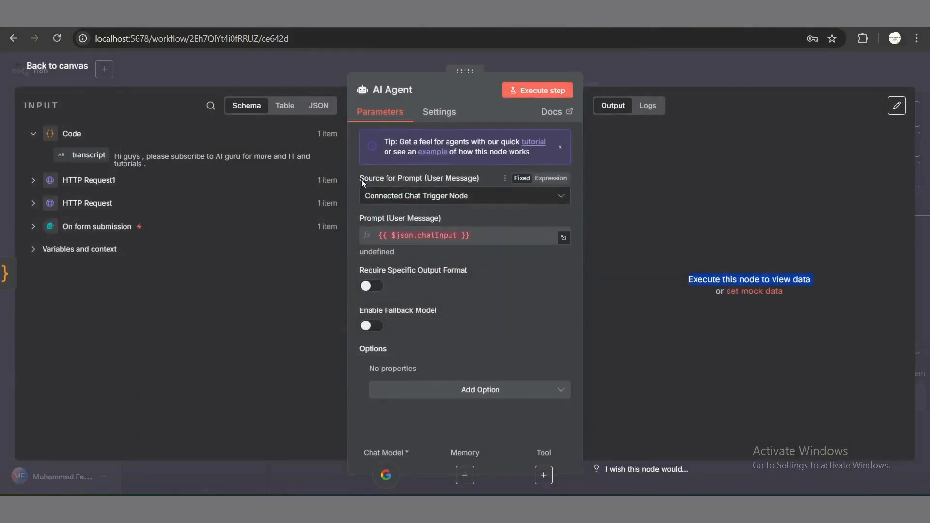
{"action": "left_click", "coordinate": [380, 196]}
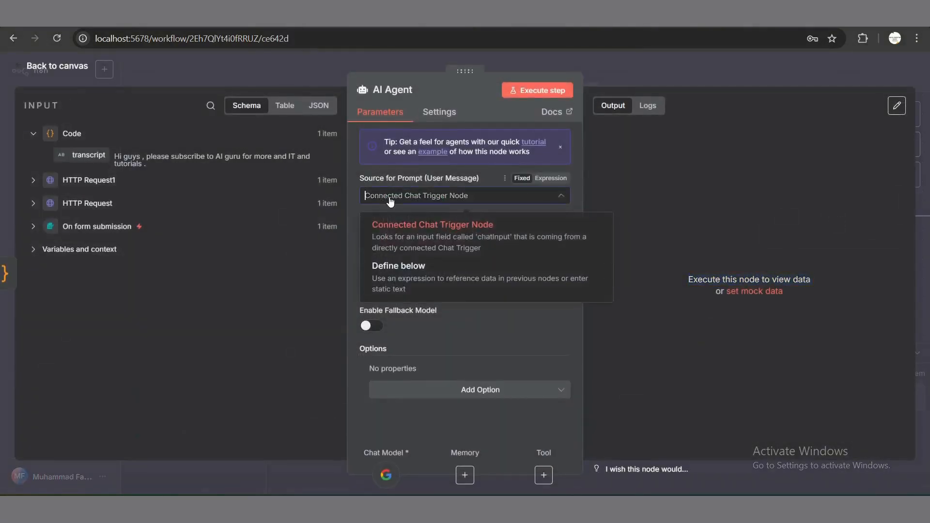
{"action": "left_click", "coordinate": [410, 268]}
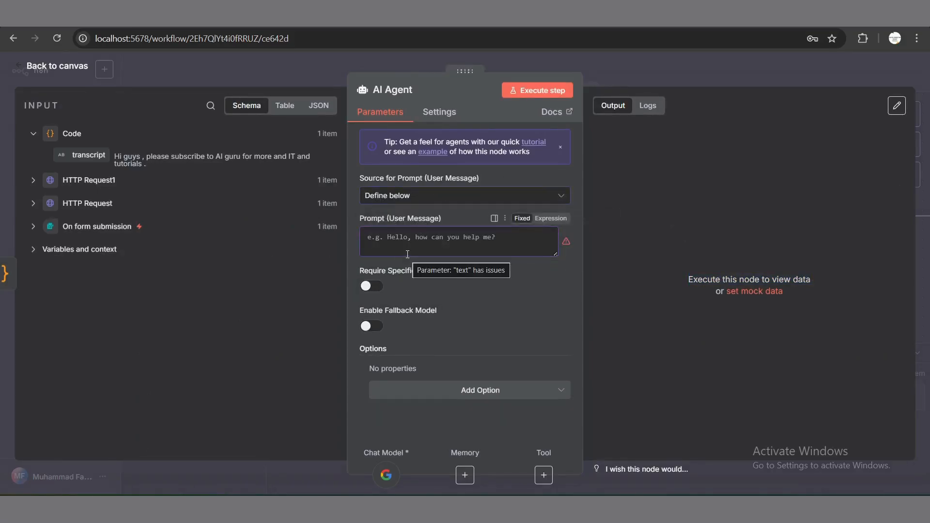
{"action": "left_click_drag", "start_coordinate": [81, 156], "coordinate": [409, 244]}
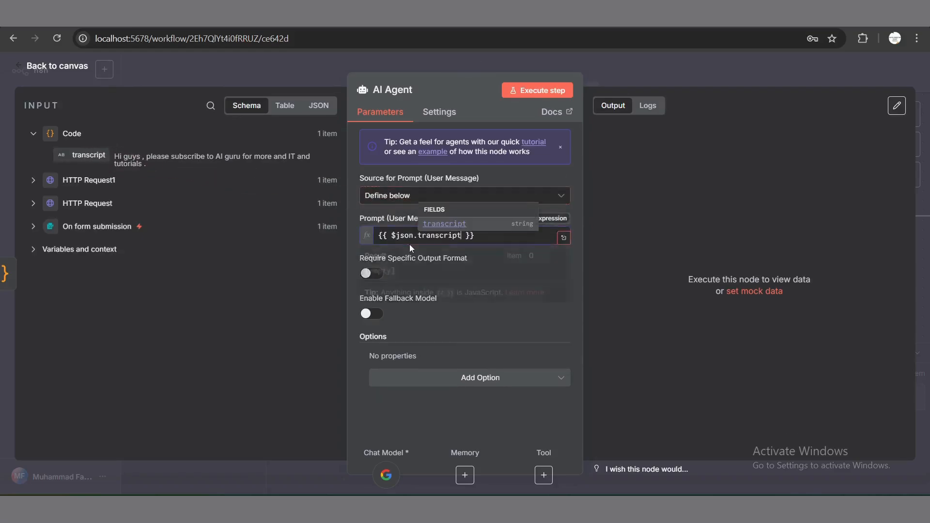
{"action": "left_click", "coordinate": [462, 359]}
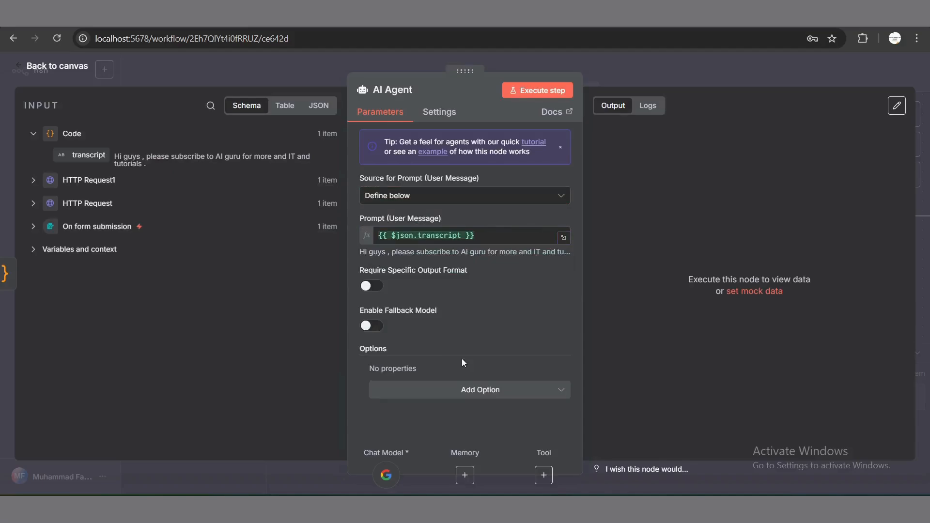
Step: Add the System Message option to the AI Agent node
{"action": "left_click", "coordinate": [452, 393]}
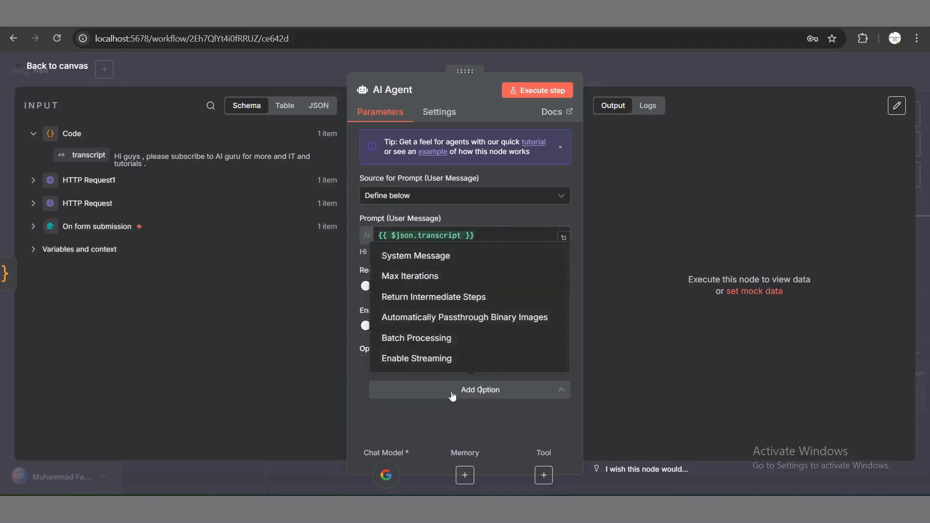
{"action": "left_click", "coordinate": [456, 257]}
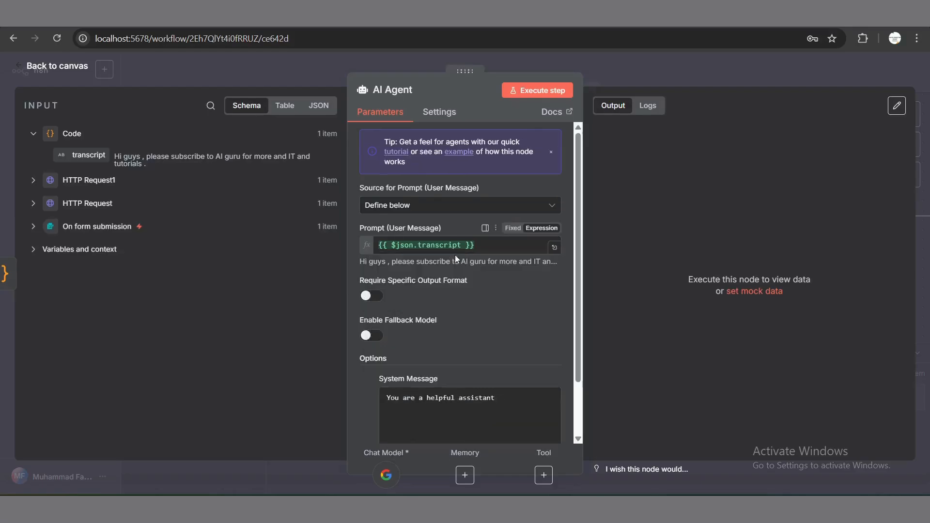
{"action": "scroll", "coordinate": [498, 304], "scroll_direction": "down", "scroll_amount": 2}
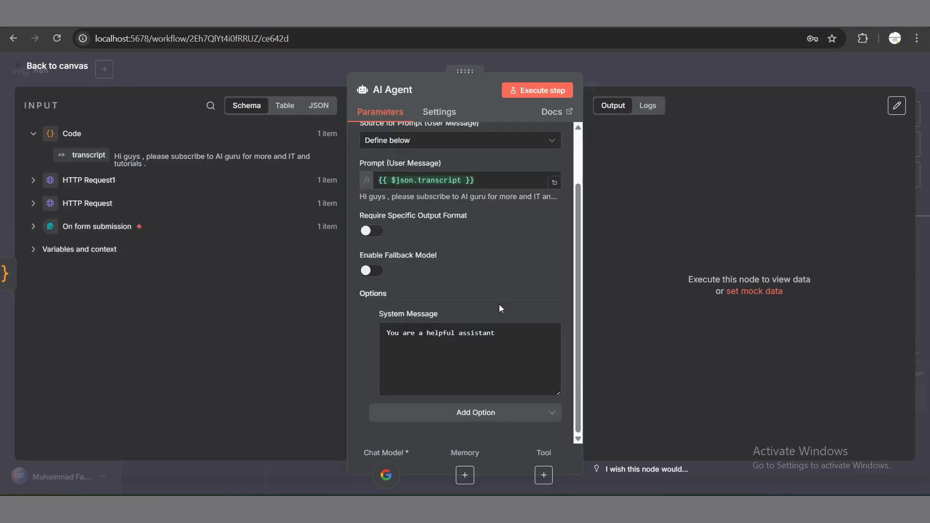
Step: Copy the entire transcript-cleaning prompt from the Notepad note and replace the AI Agent's default system message with it
{"action": "key", "text": "alt+Tab"}
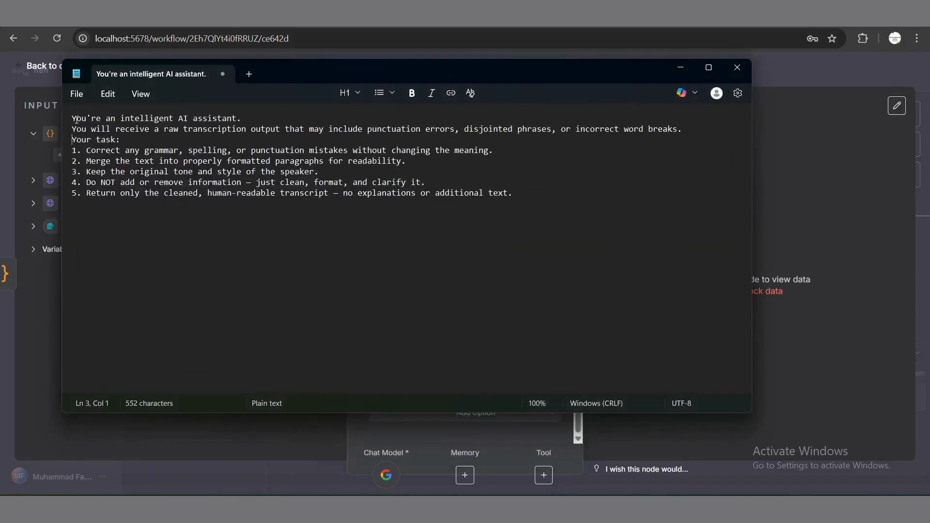
{"action": "left_click_drag", "start_coordinate": [77, 119], "coordinate": [285, 128]}
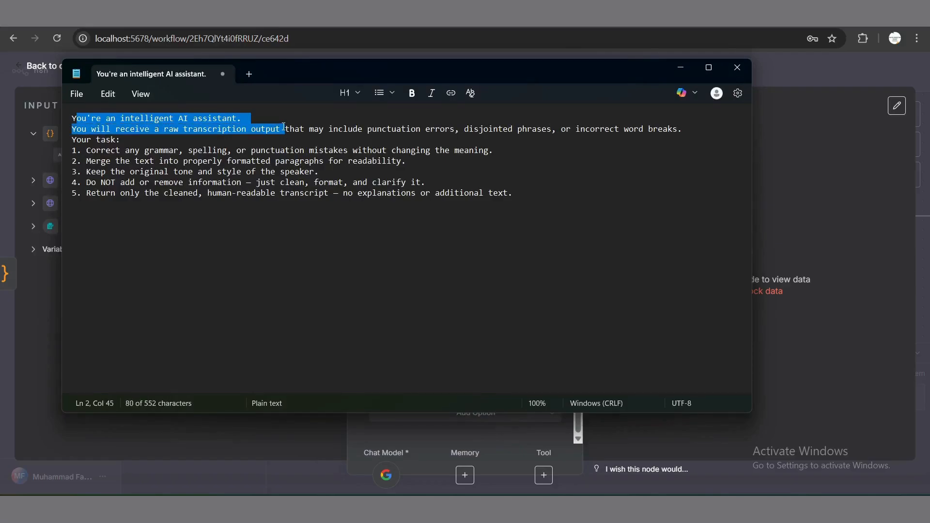
{"action": "left_click", "coordinate": [289, 162]}
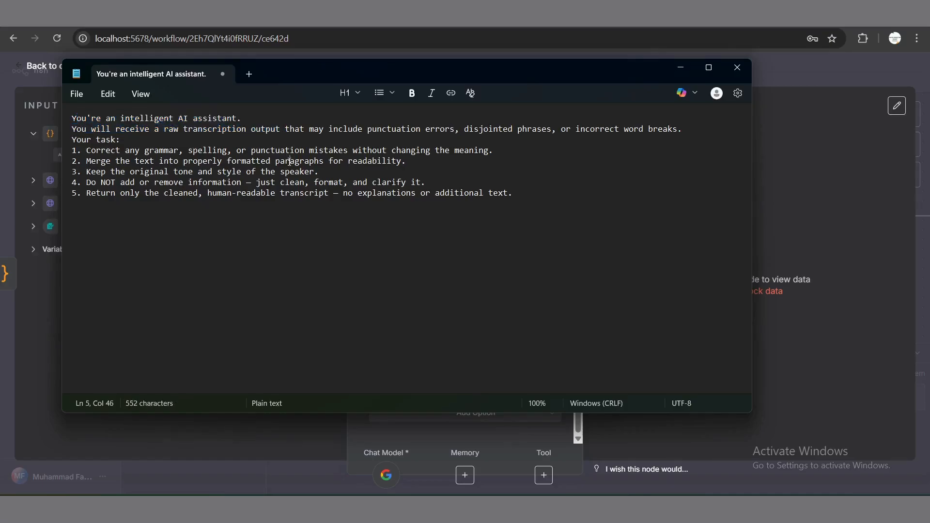
{"action": "key", "text": "ctrl+a"}
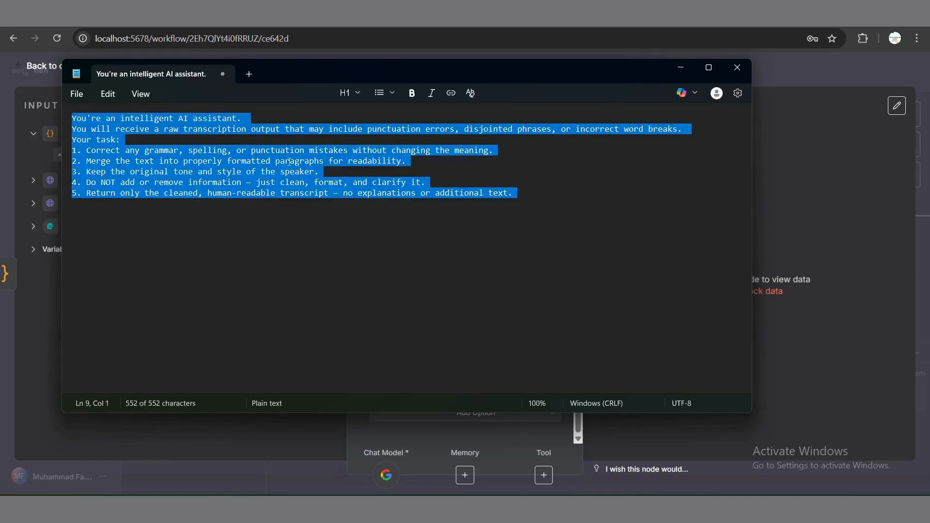
{"action": "left_click", "coordinate": [679, 68]}
{"action": "left_click", "coordinate": [415, 351]}
{"action": "key", "text": "ctrl+a"}
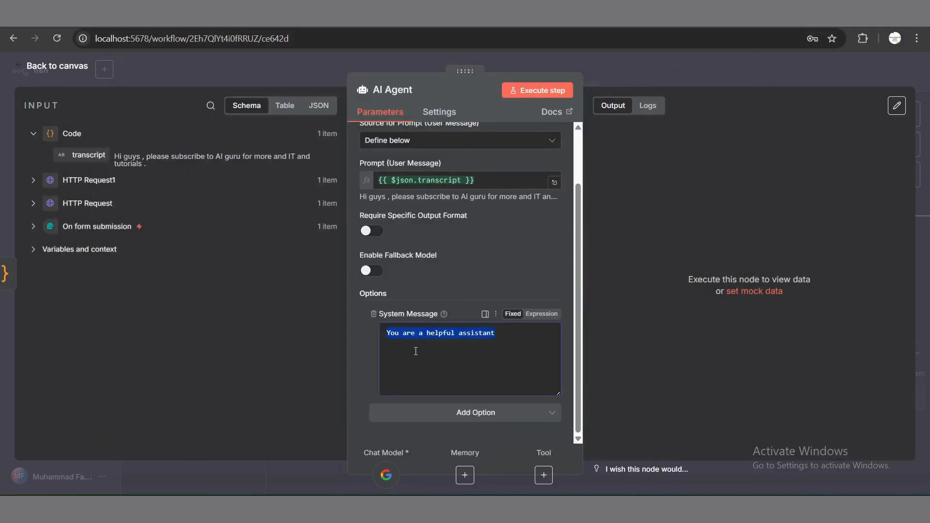
{"action": "key", "text": "ctrl+v"}
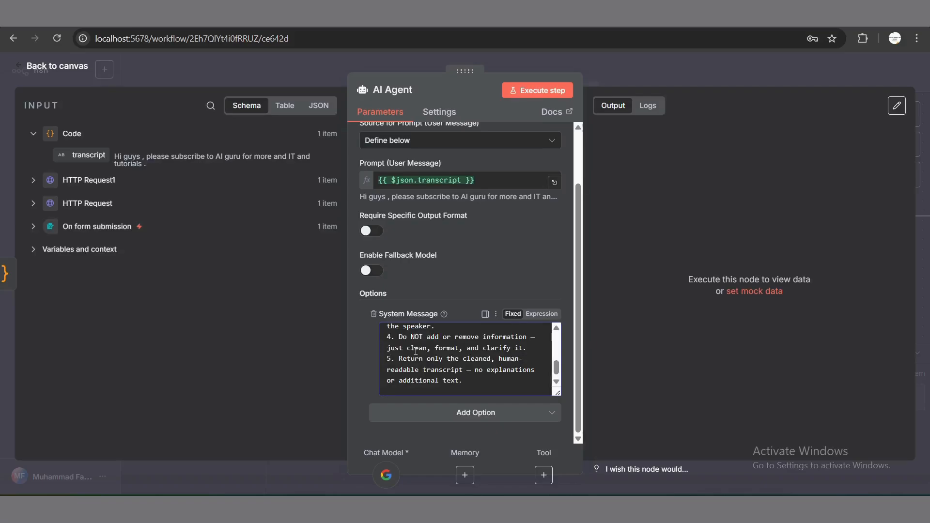
Step: Execute the AI Agent node, check the cleaned transcript in its output, and return to the canvas
{"action": "scroll", "coordinate": [415, 352], "scroll_direction": "up", "scroll_amount": 6}
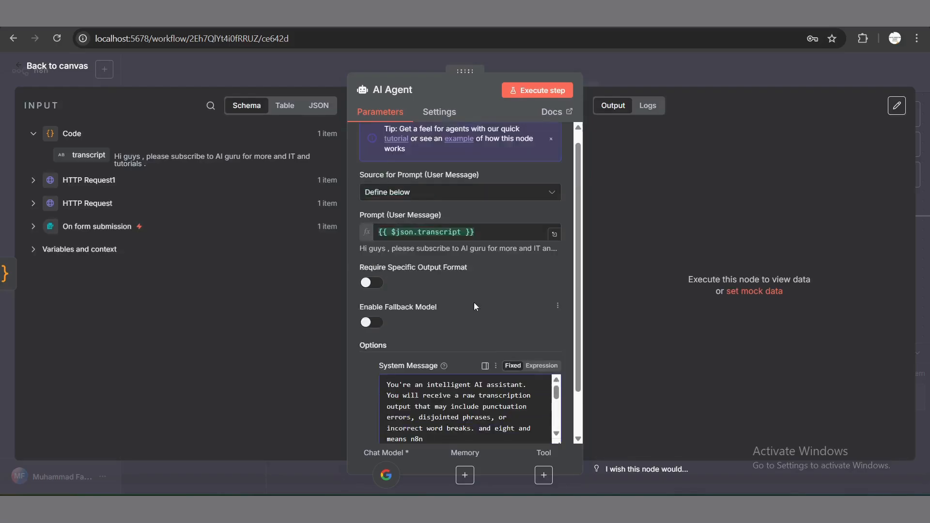
{"action": "left_click", "coordinate": [526, 95]}
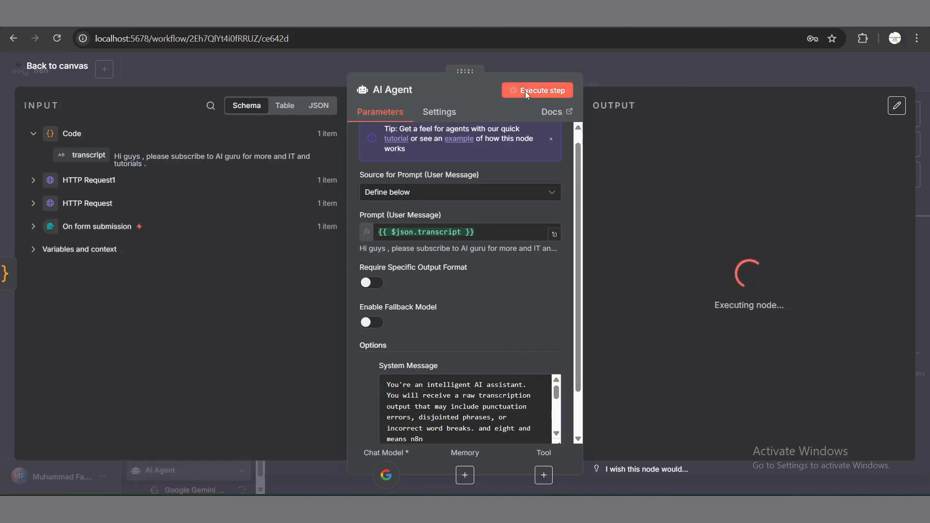
{"action": "scroll", "coordinate": [525, 280], "scroll_direction": "up", "scroll_amount": 1}
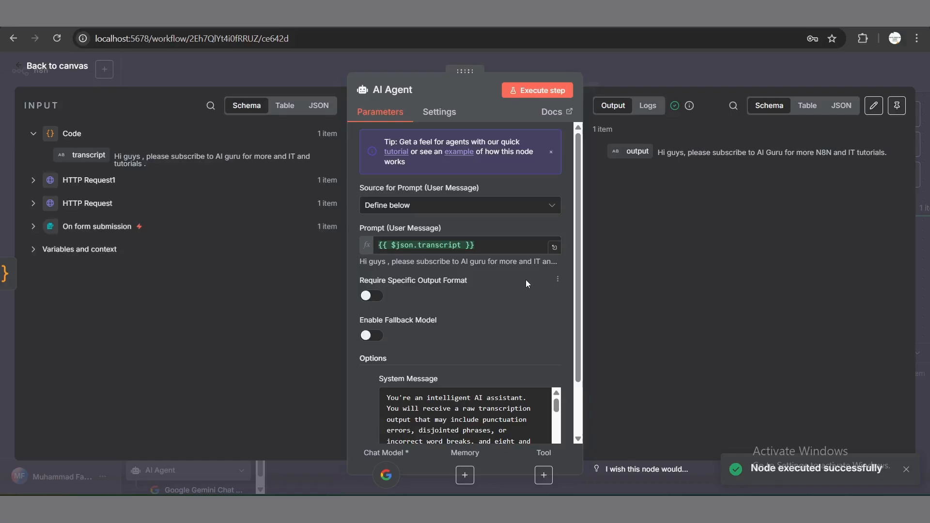
{"action": "left_click_drag", "start_coordinate": [655, 153], "coordinate": [892, 156]}
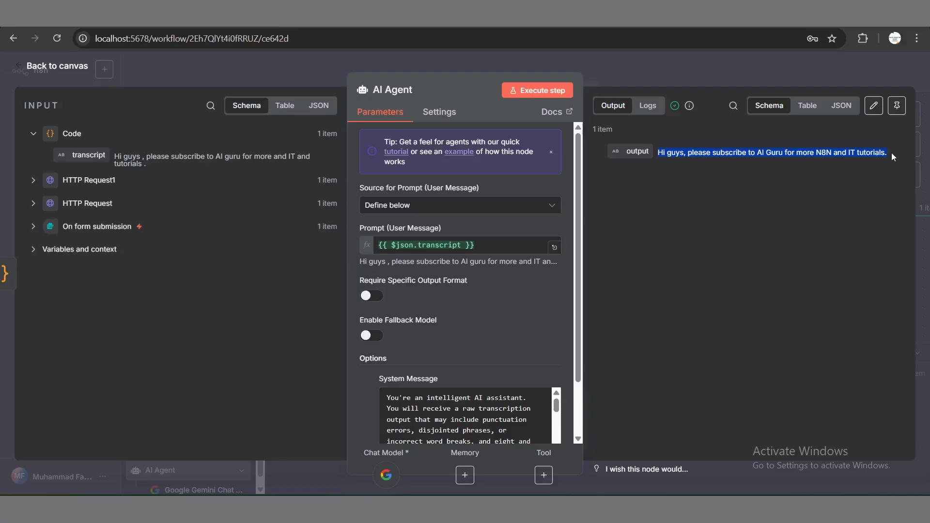
{"action": "left_click", "coordinate": [891, 152]}
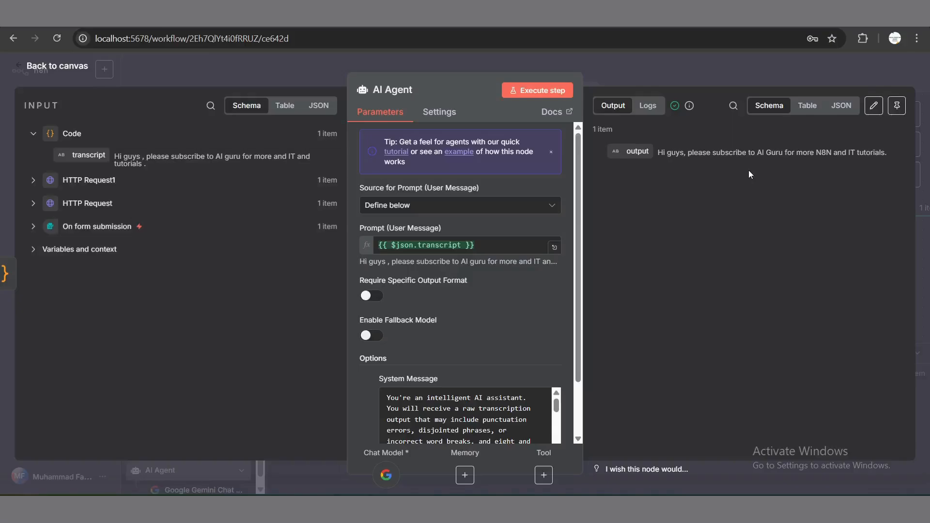
{"action": "left_click", "coordinate": [76, 70]}
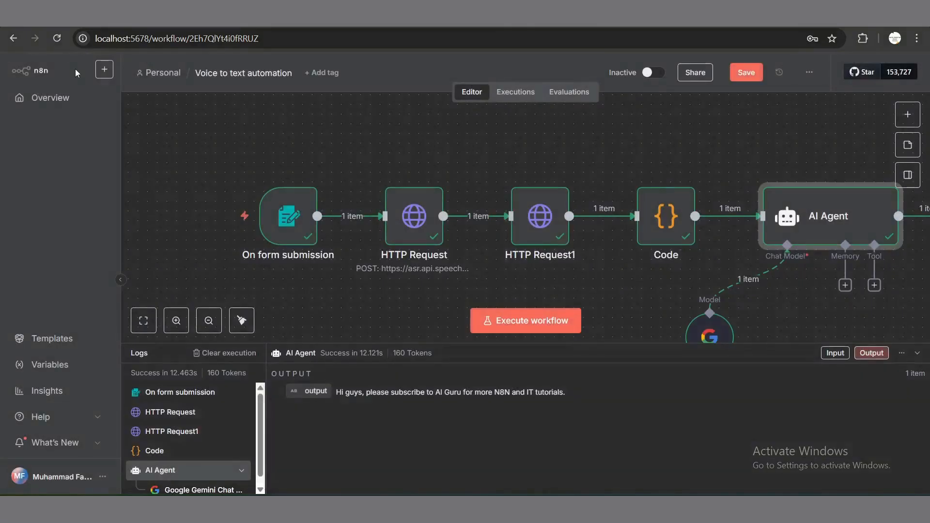
Step: Add a Google Drive node with the Create file from text action after the AI Agent
{"action": "scroll", "coordinate": [658, 306], "scroll_direction": "right", "scroll_amount": 5}
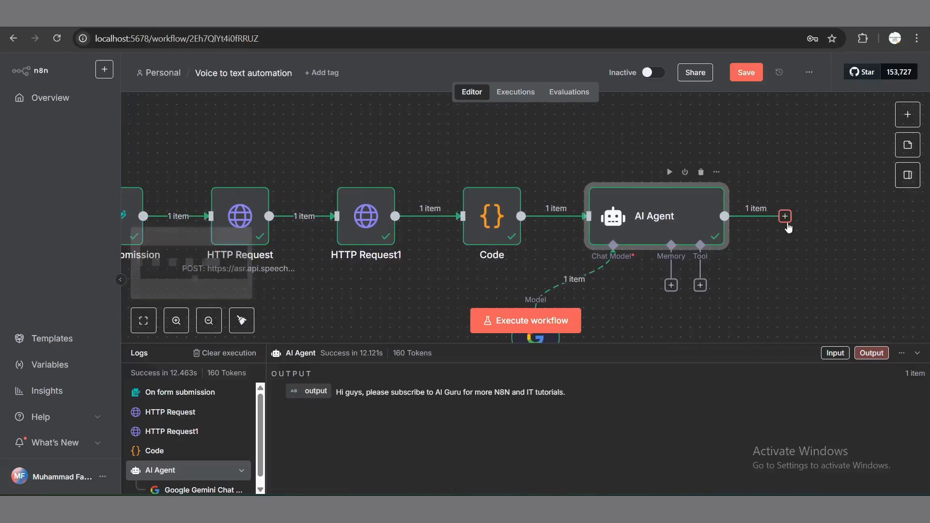
{"action": "left_click", "coordinate": [784, 216]}
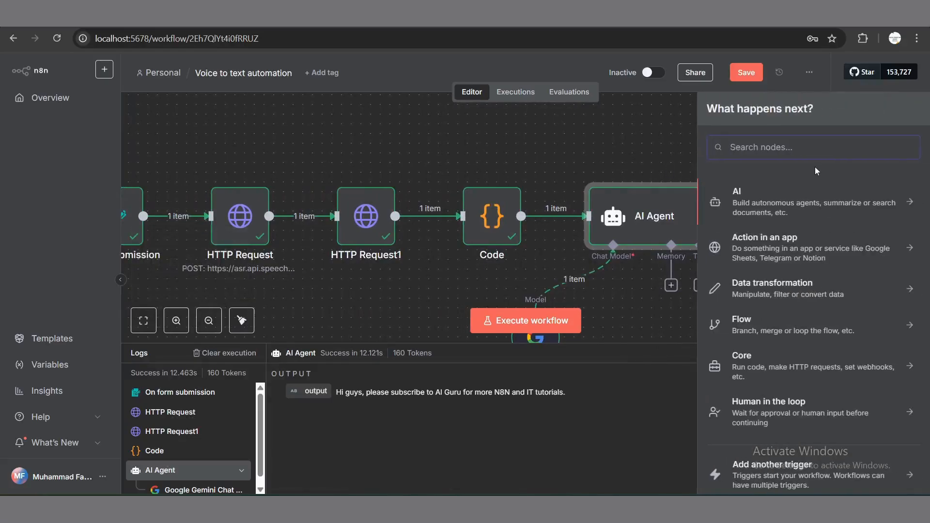
{"action": "type", "text": "google"}
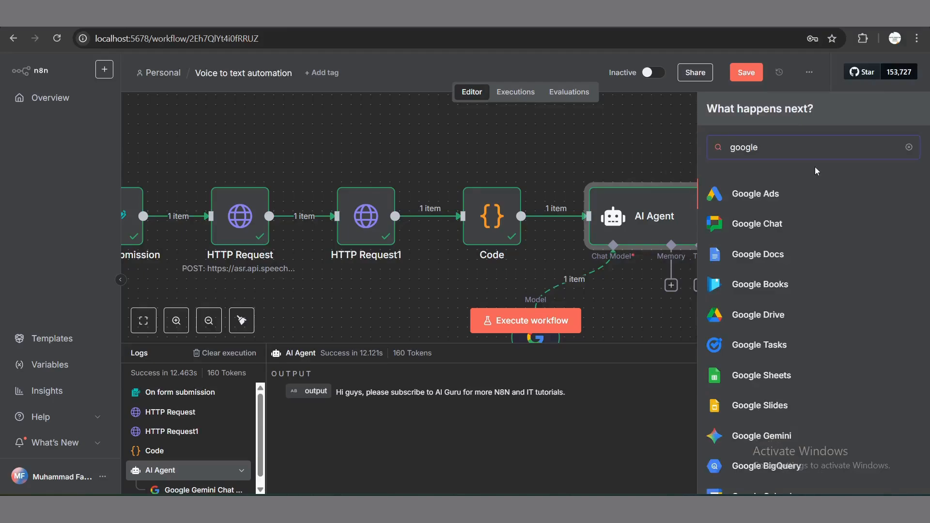
{"action": "type", "text": " dri"}
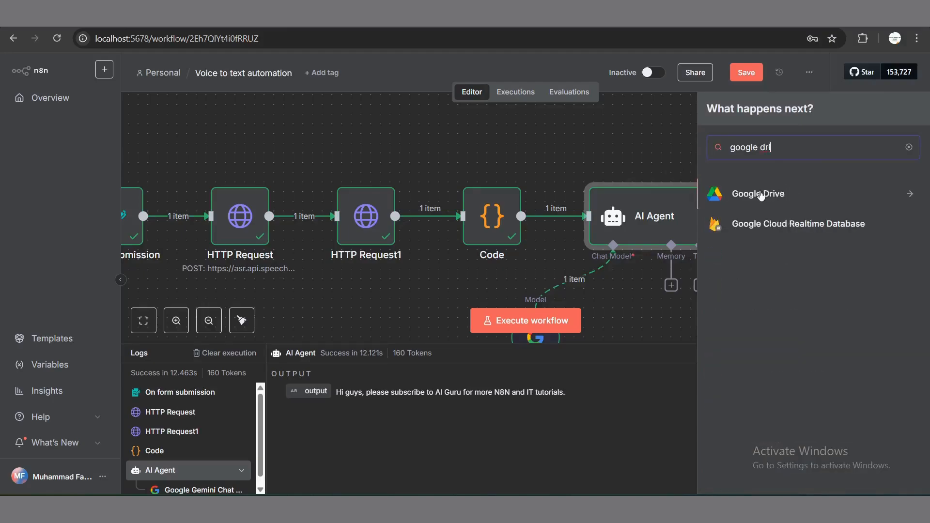
{"action": "left_click", "coordinate": [760, 194]}
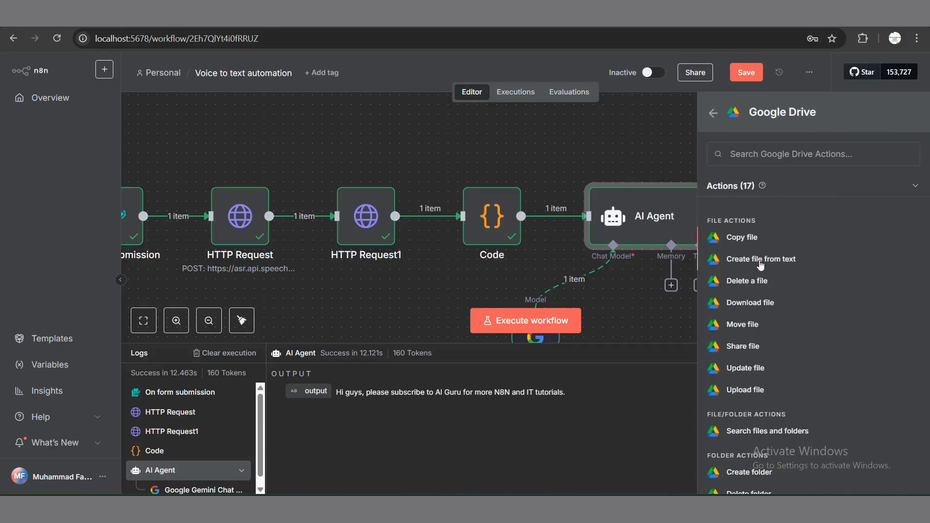
{"action": "left_click", "coordinate": [760, 260]}
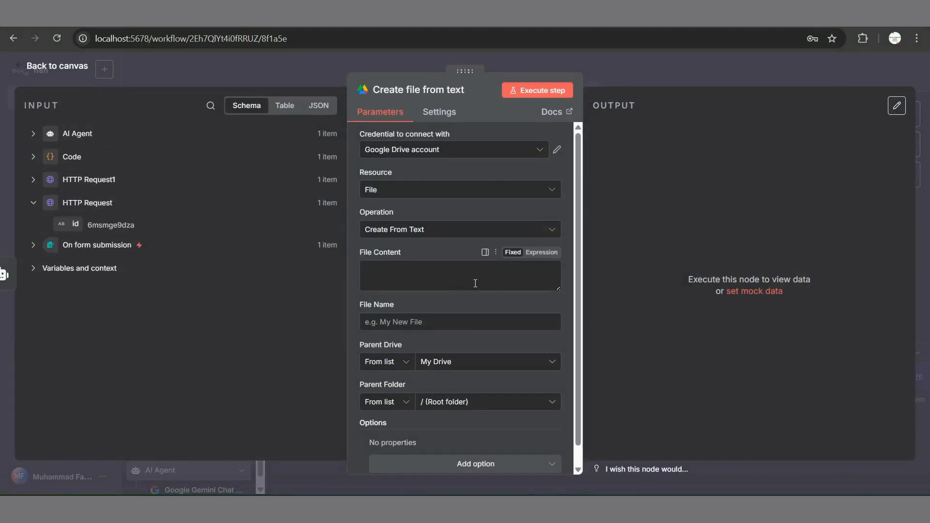
Step: Start a new Google Drive OAuth2 credential for the node and copy its OAuth redirect URL
{"action": "left_click", "coordinate": [427, 156]}
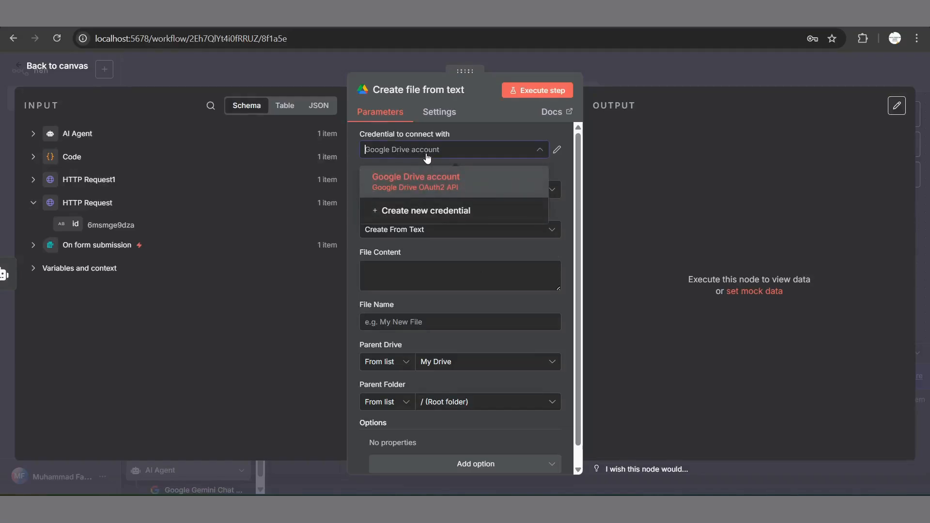
{"action": "left_click", "coordinate": [424, 209]}
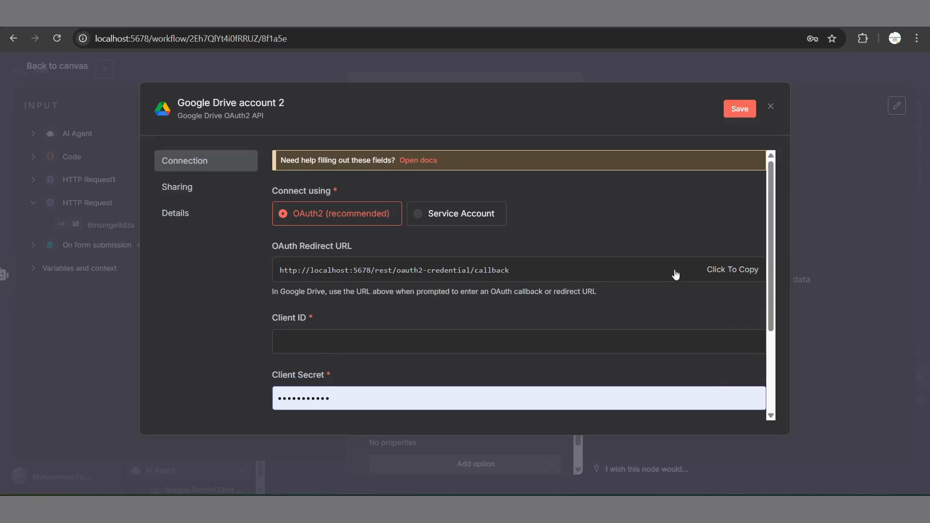
{"action": "left_click", "coordinate": [718, 278]}
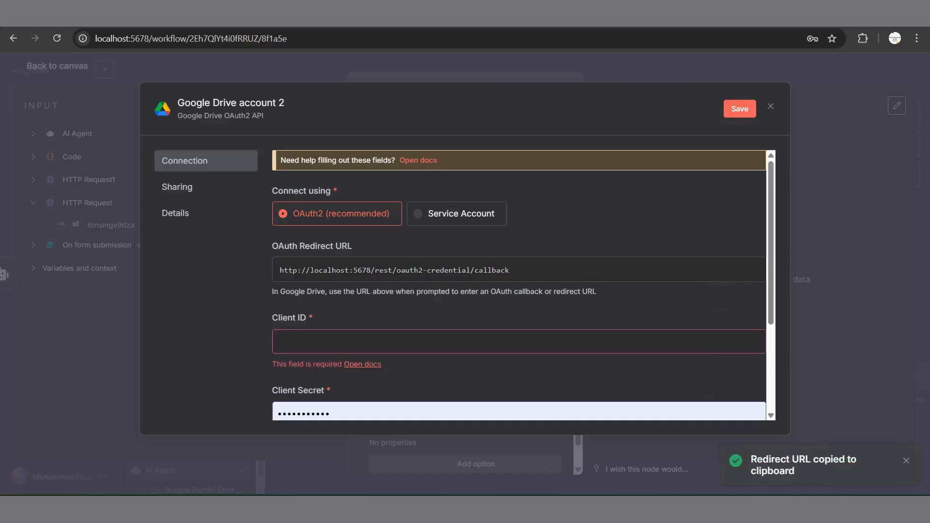
Step: Switch to the Google Cloud console and start creating an OAuth client ID from the APIs & Services credentials
{"action": "key", "text": "ctrl+Tab"}
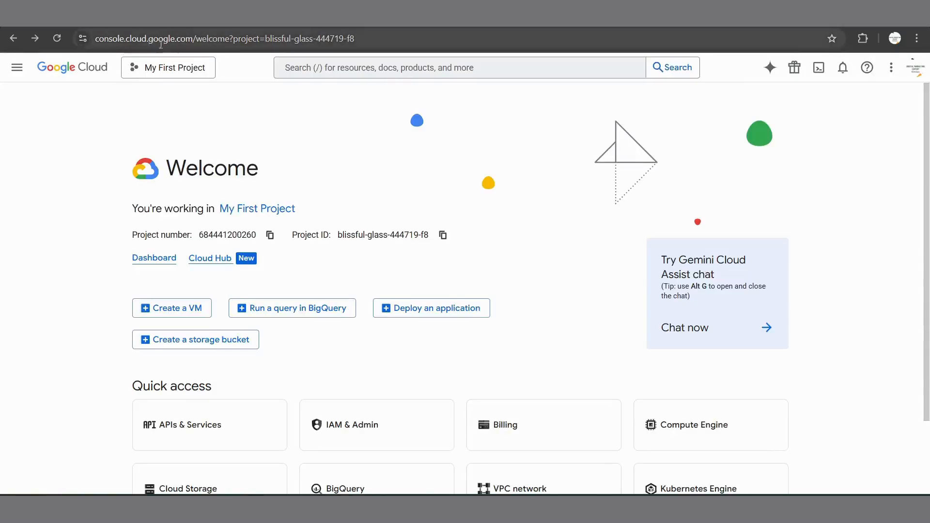
{"action": "scroll", "coordinate": [357, 198], "scroll_direction": "down", "scroll_amount": 2}
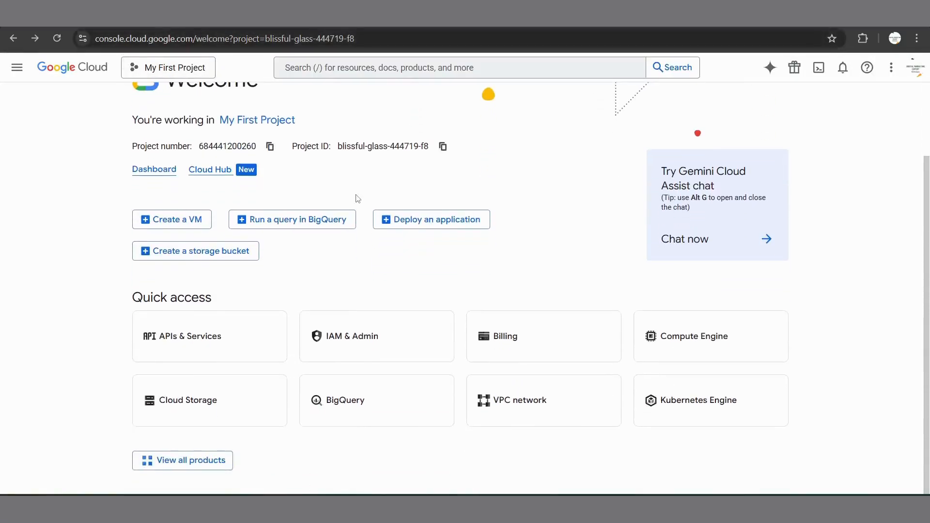
{"action": "left_click", "coordinate": [219, 340]}
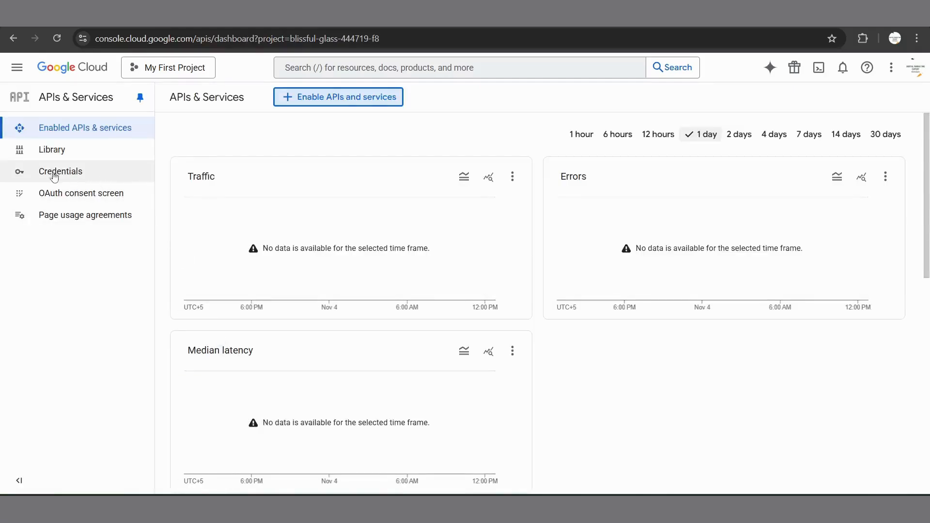
{"action": "left_click", "coordinate": [86, 179]}
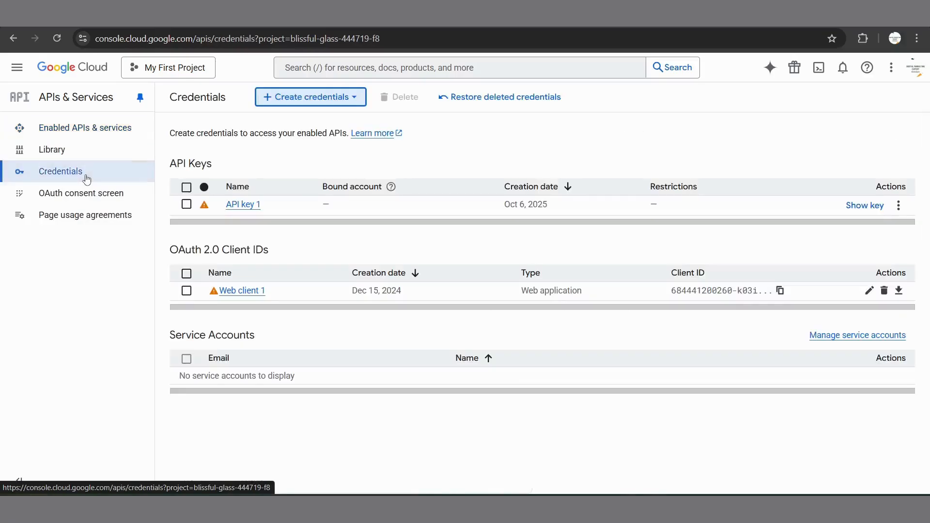
{"action": "left_click", "coordinate": [330, 102]}
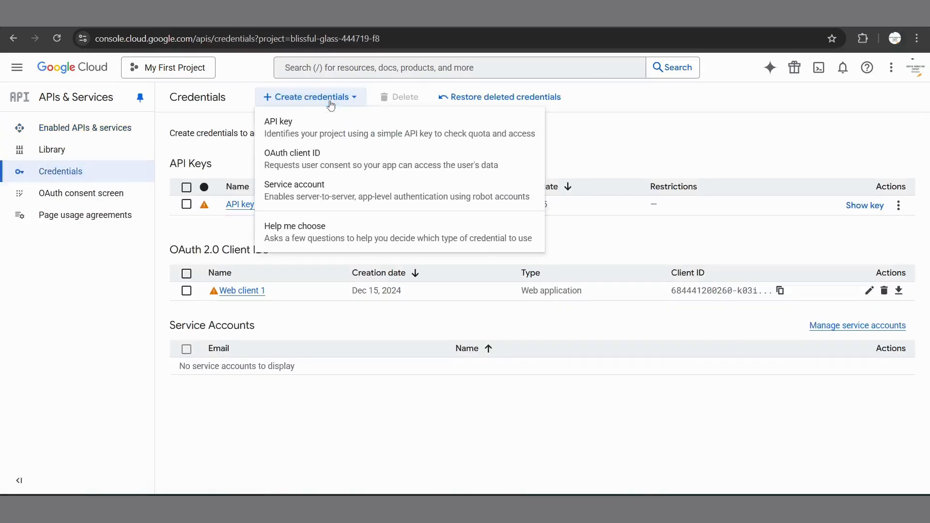
{"action": "left_click", "coordinate": [316, 158]}
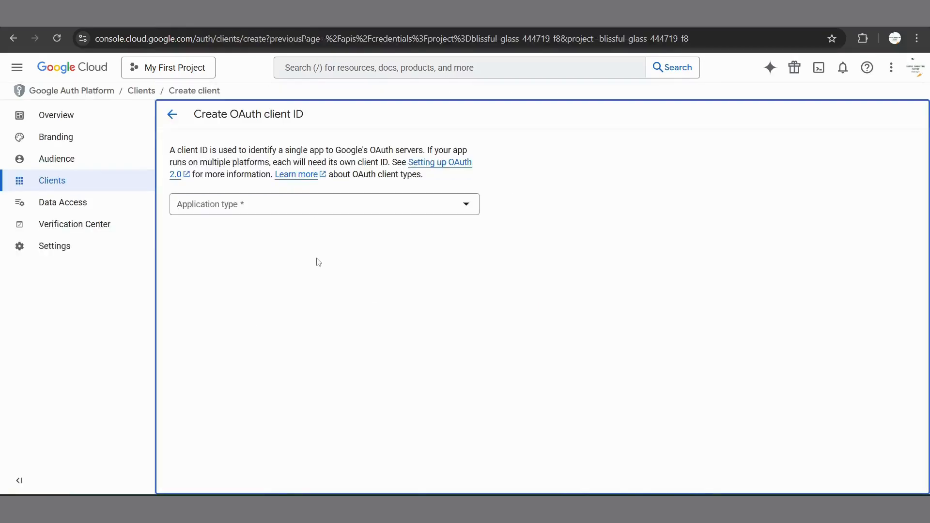
Step: Set the OAuth client's application type to Web application and name it "n8n api"
{"action": "left_click", "coordinate": [306, 208]}
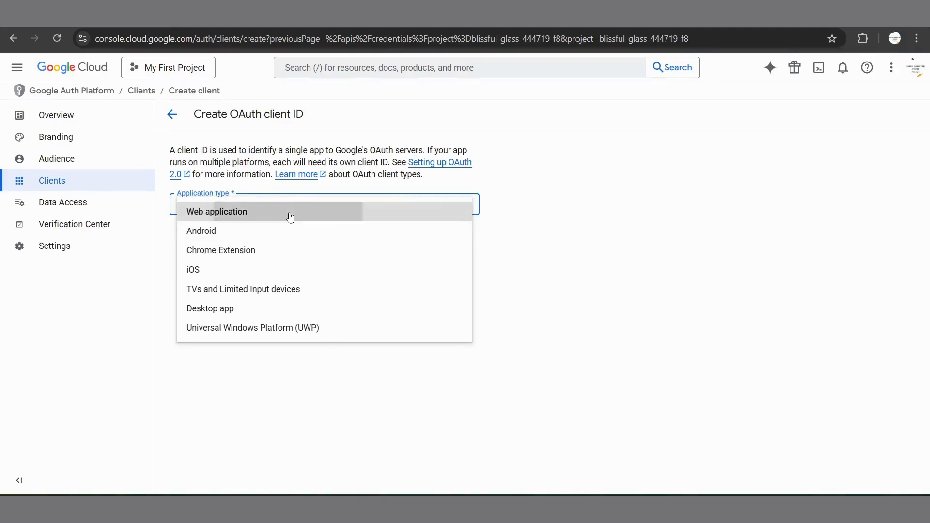
{"action": "left_click", "coordinate": [289, 214]}
{"action": "double_click", "coordinate": [270, 242]}
{"action": "key", "text": "ctrl+a"}
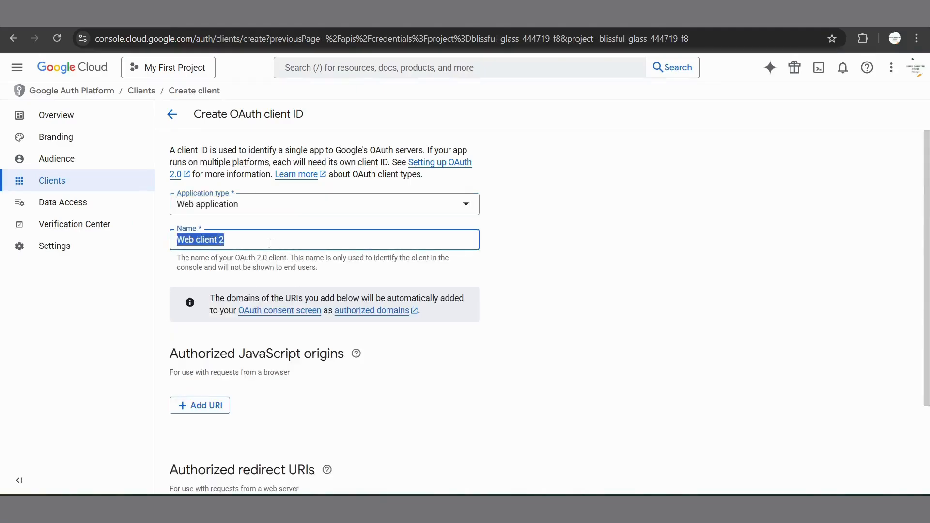
{"action": "type", "text": "n8n api"}
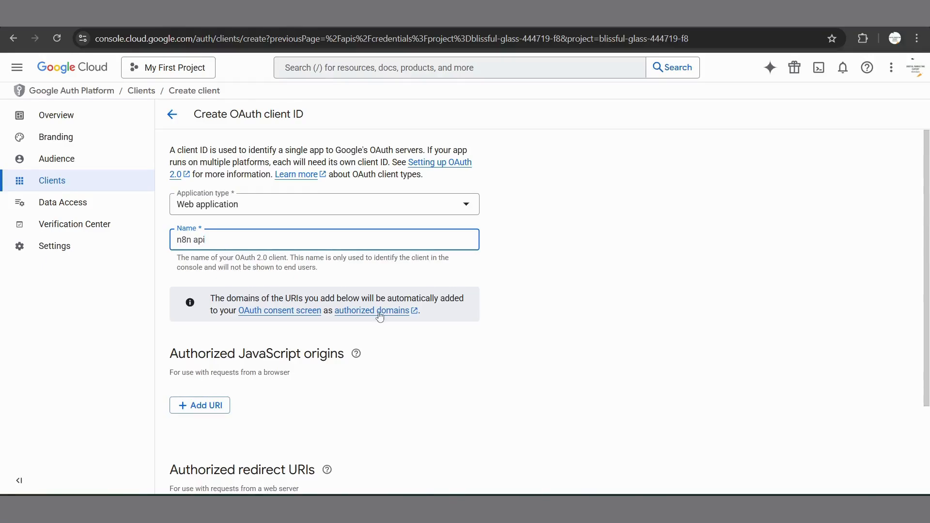
{"action": "scroll", "coordinate": [379, 316], "scroll_direction": "down", "scroll_amount": 3}
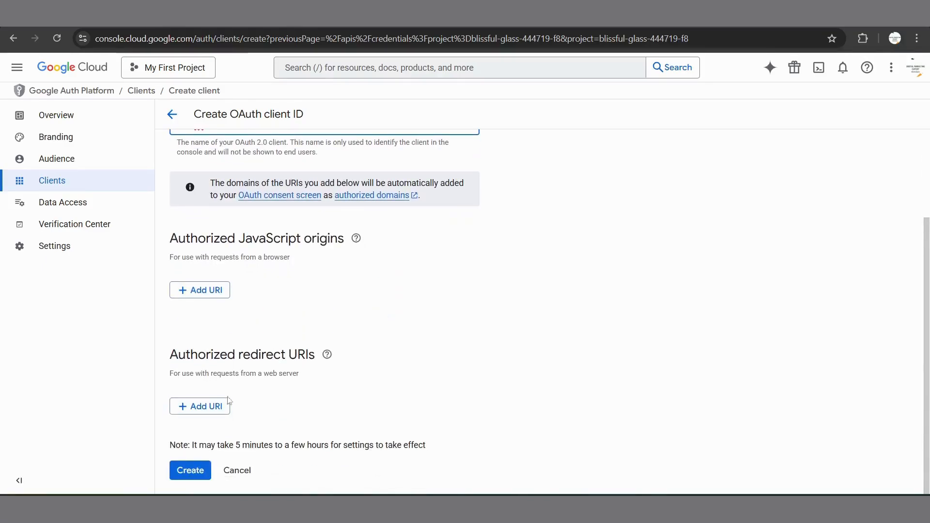
{"action": "left_click", "coordinate": [211, 406]}
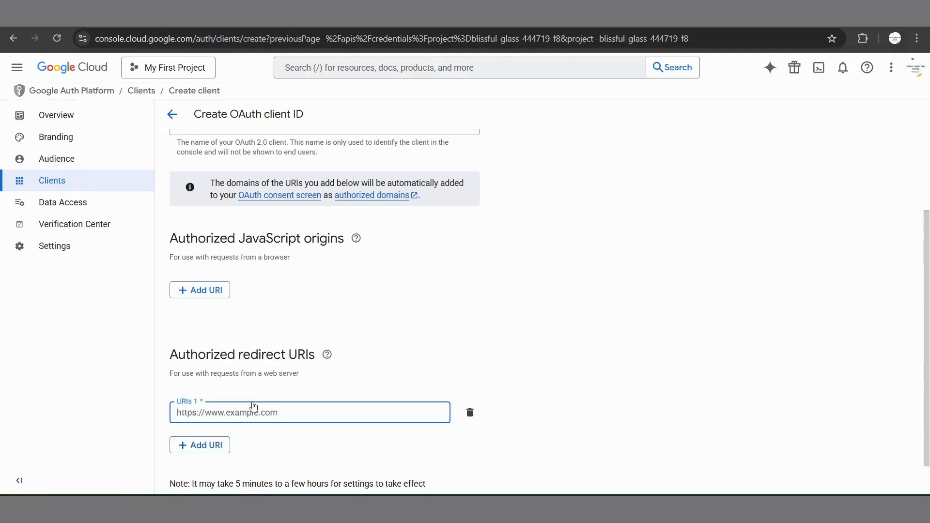
{"action": "key", "text": "ctrl+v"}
{"action": "scroll", "coordinate": [375, 374], "scroll_direction": "down", "scroll_amount": 1}
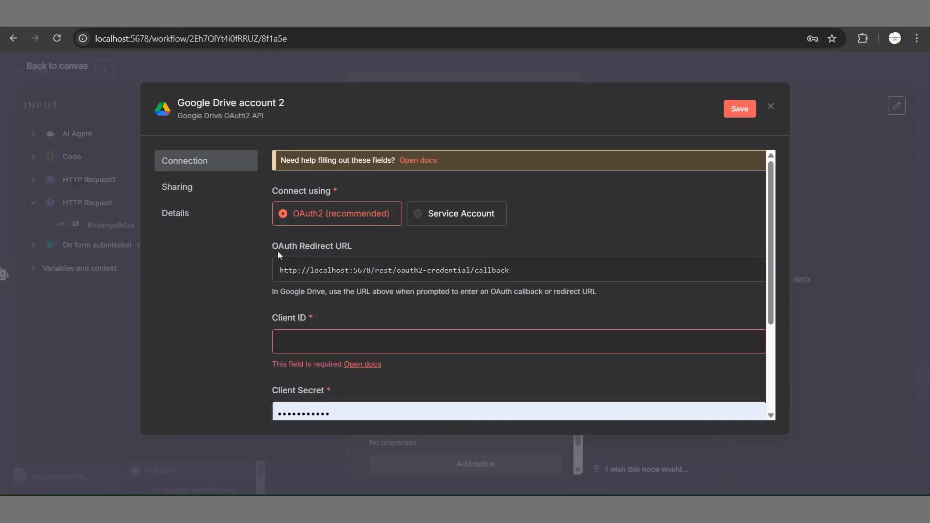
Step: Switch back to n8n, review the new Google Drive credential's connection fields and close it without saving
{"action": "scroll", "coordinate": [486, 306], "scroll_direction": "down", "scroll_amount": 3}
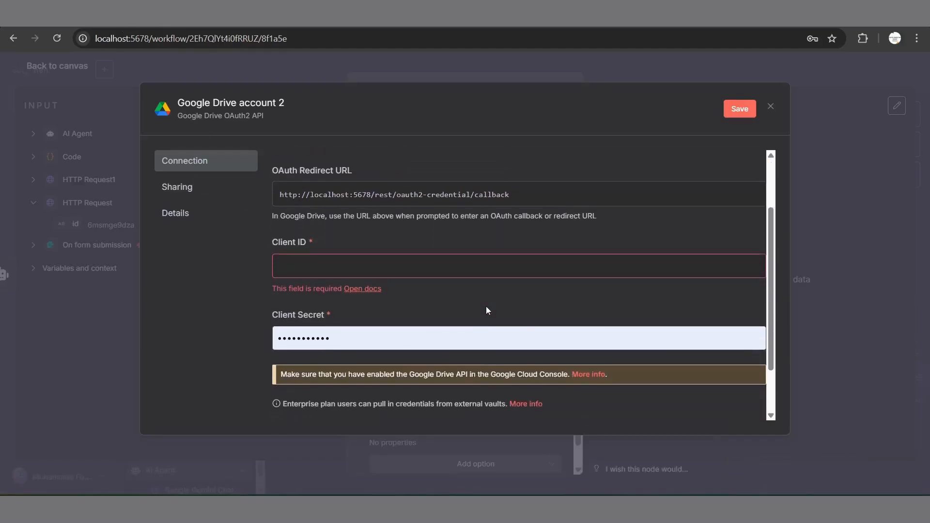
{"action": "scroll", "coordinate": [486, 311], "scroll_direction": "up", "scroll_amount": 3}
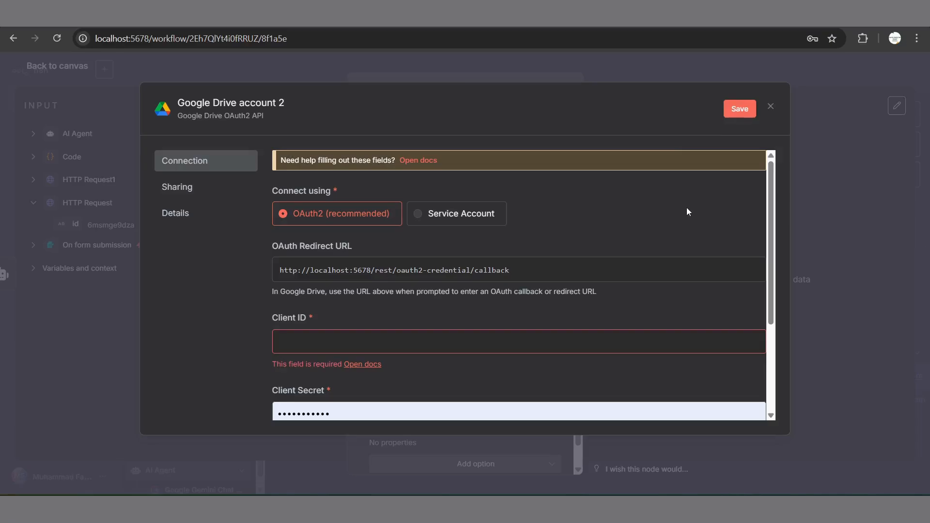
{"action": "left_click", "coordinate": [774, 108]}
{"action": "left_click", "coordinate": [500, 304]}
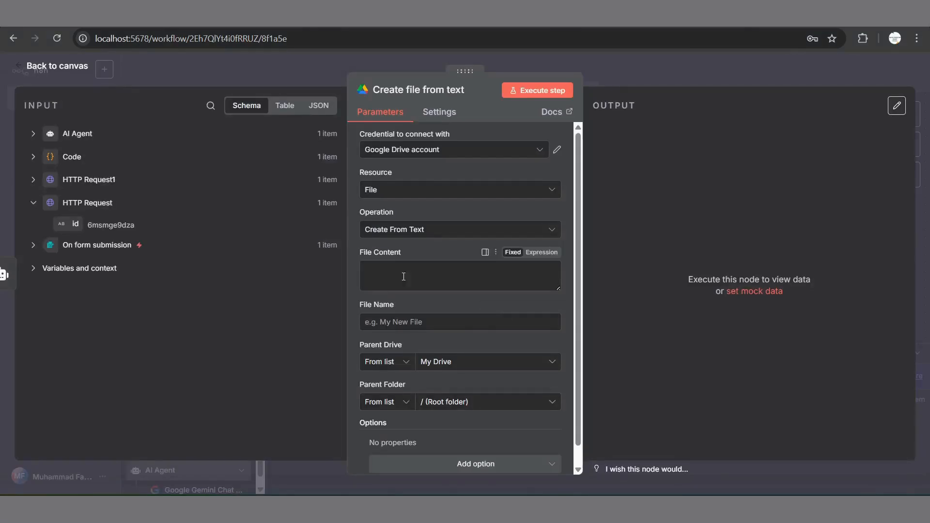
Step: Map the Create file from text node's File Content to the AI Agent's output field, {{ $json.output }}
{"action": "left_click", "coordinate": [381, 274]}
{"action": "left_click", "coordinate": [33, 135]}
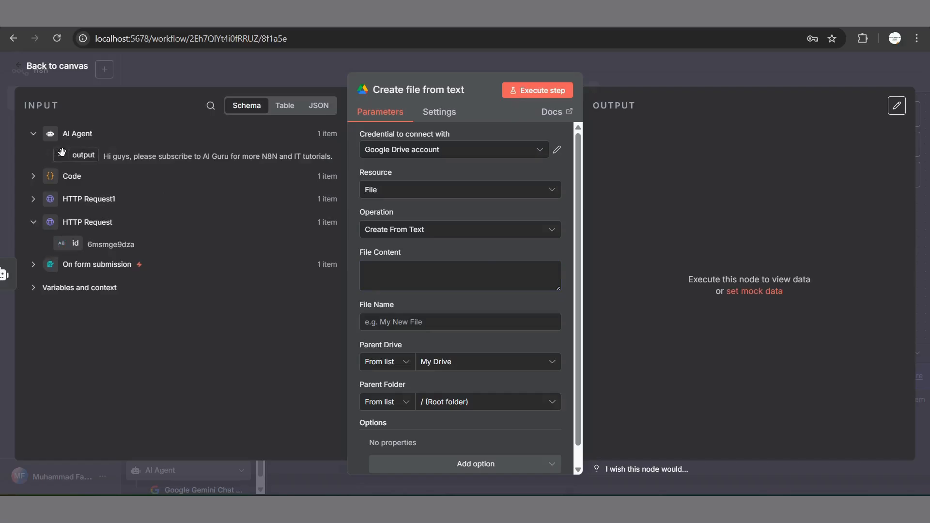
{"action": "left_click_drag", "start_coordinate": [61, 152], "coordinate": [382, 275]}
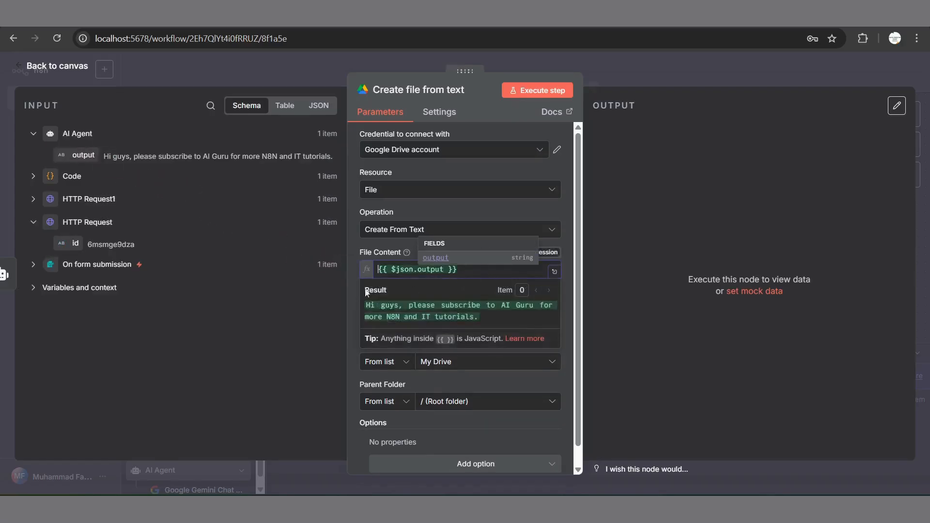
{"action": "left_click", "coordinate": [270, 286]}
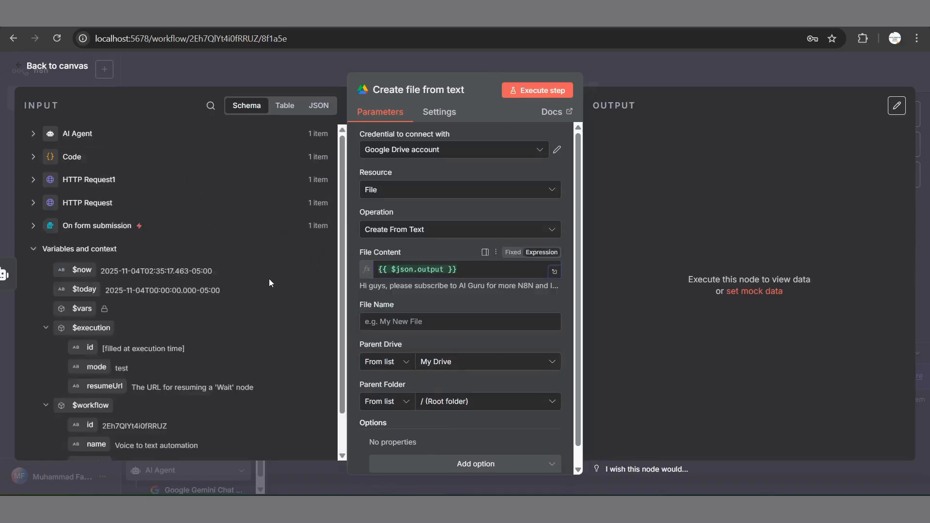
Step: Set the File Name to "audio transcription", then save the workflow and execute the Create file from text node
{"action": "left_click", "coordinate": [391, 321]}
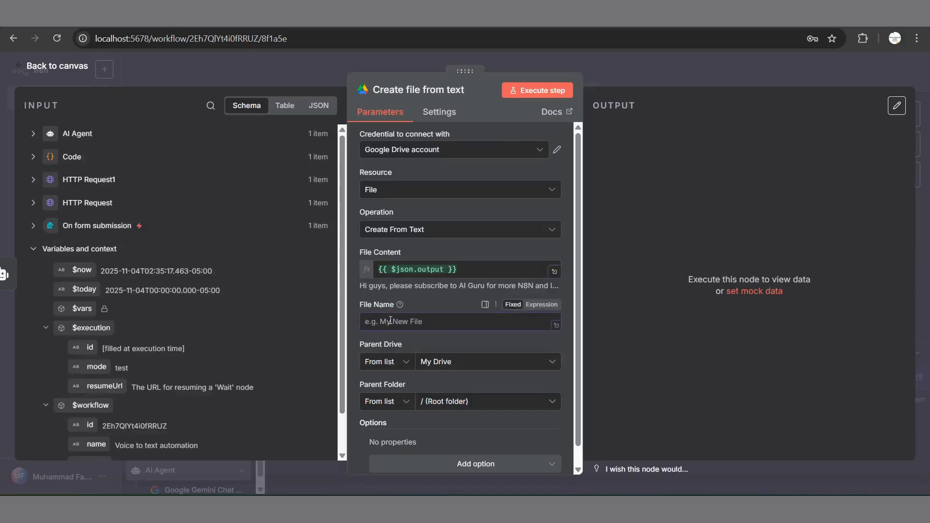
{"action": "type", "text": "audio transcription"}
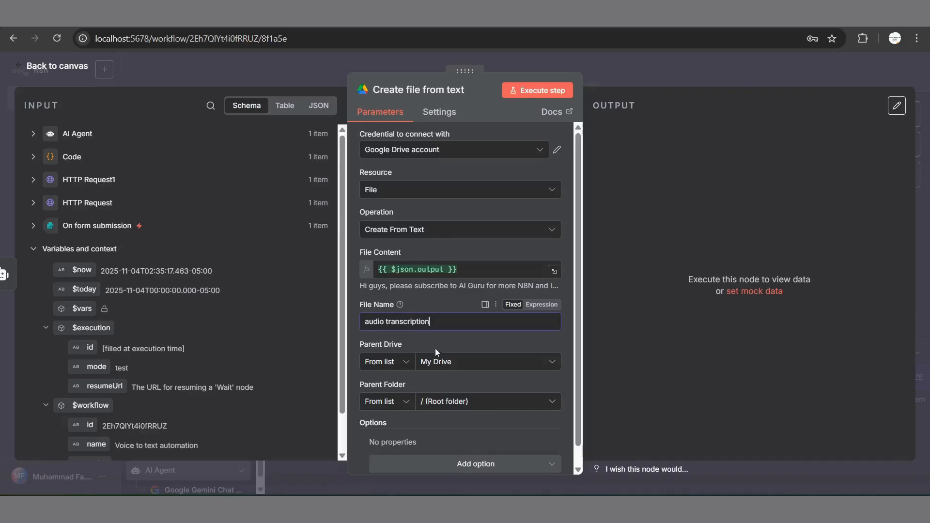
{"action": "scroll", "coordinate": [441, 350], "scroll_direction": "down", "scroll_amount": 1}
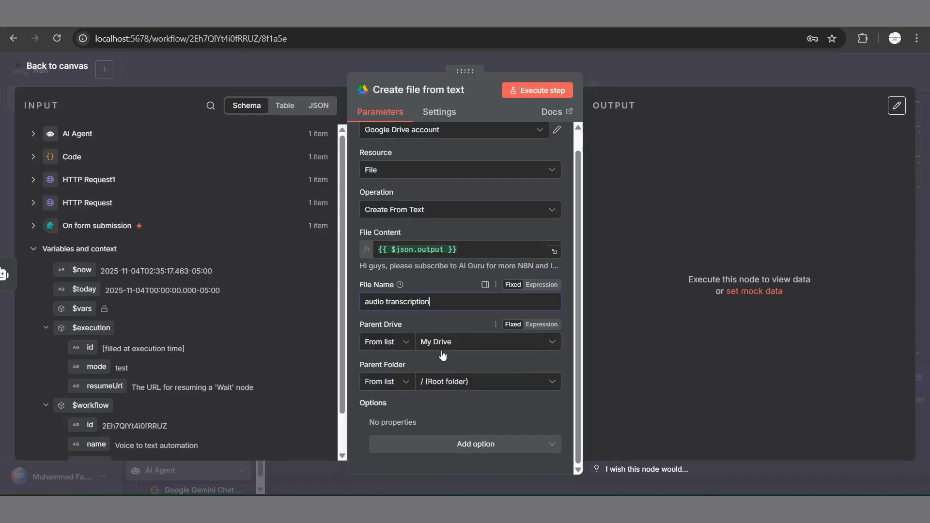
{"action": "key", "text": "ctrl+s"}
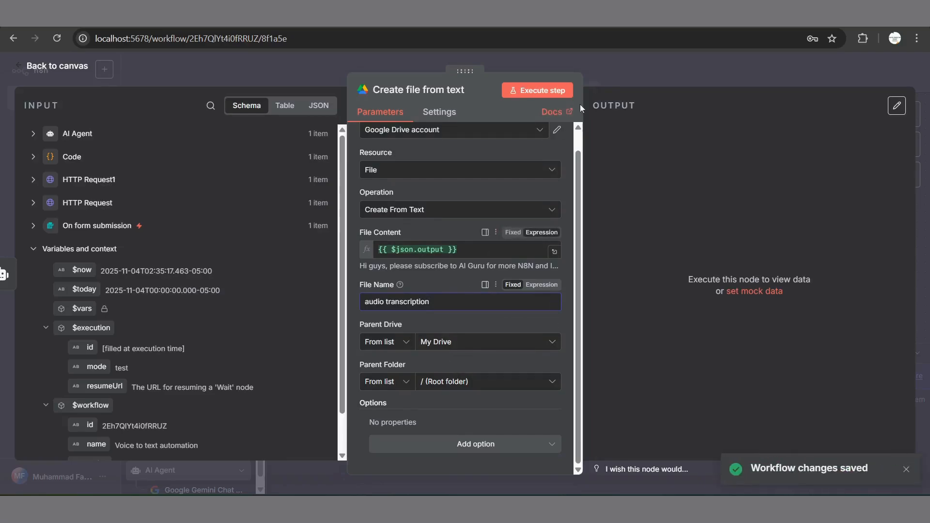
{"action": "left_click", "coordinate": [523, 92]}
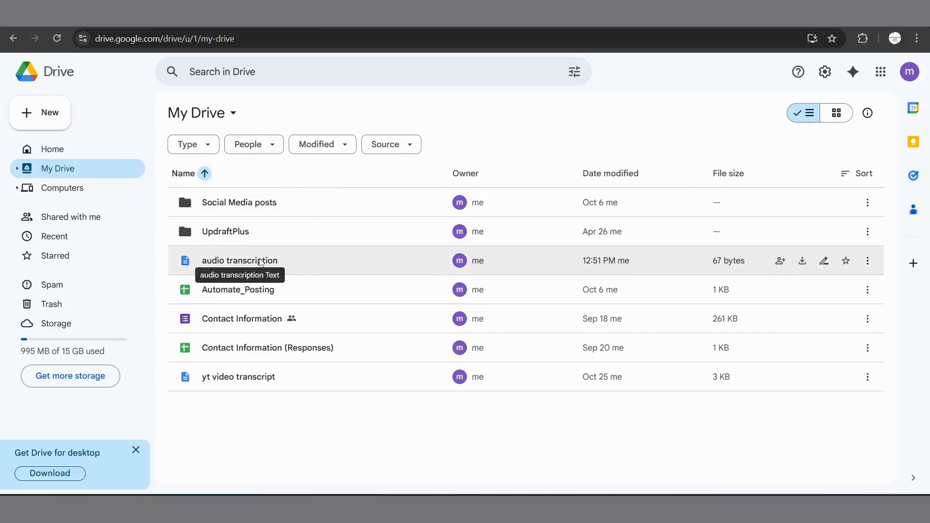
Step: Open the "audio transcription" file in Google Drive to check its text, and return to the n8n workflow canvas
{"action": "double_click", "coordinate": [260, 262]}
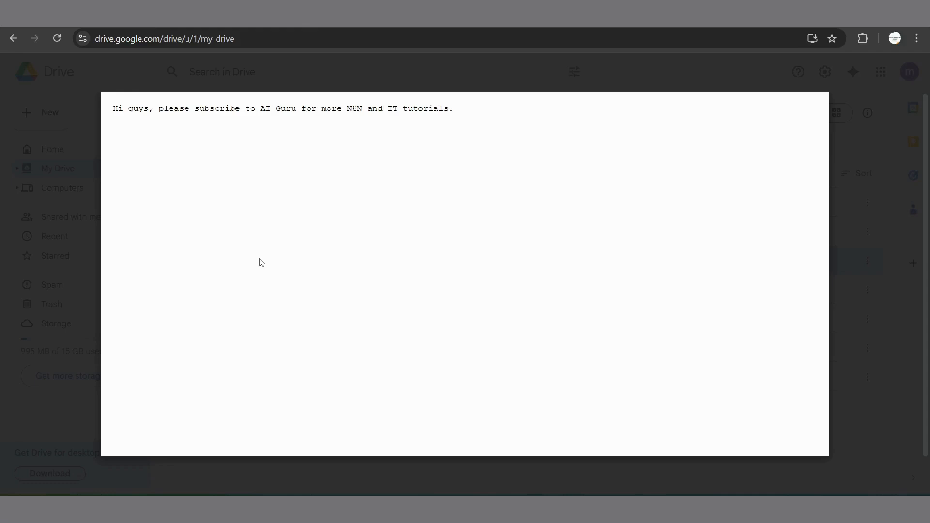
{"action": "key", "text": "ctrl+Tab"}
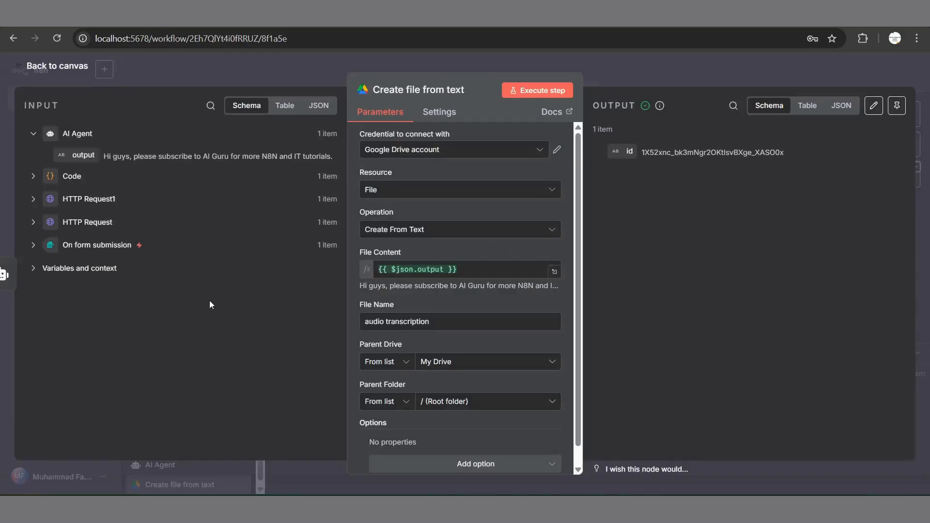
{"action": "left_click", "coordinate": [60, 71]}
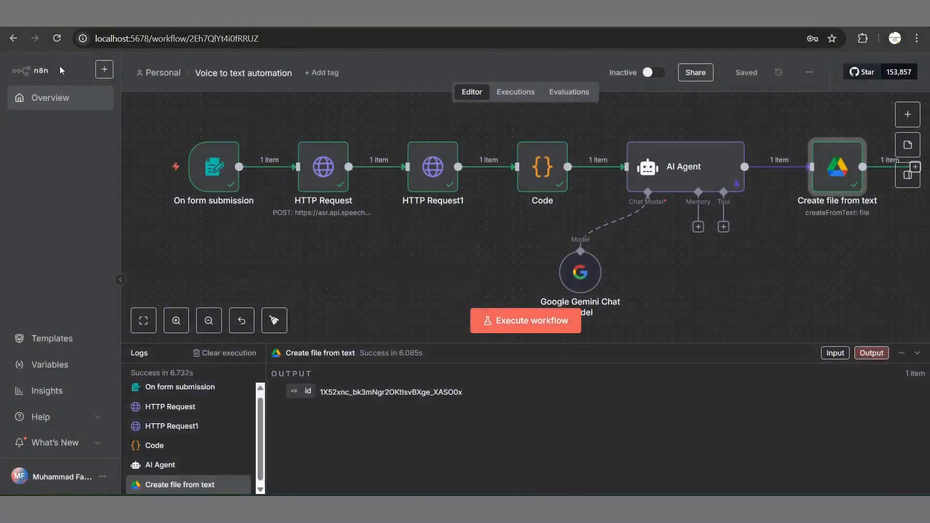